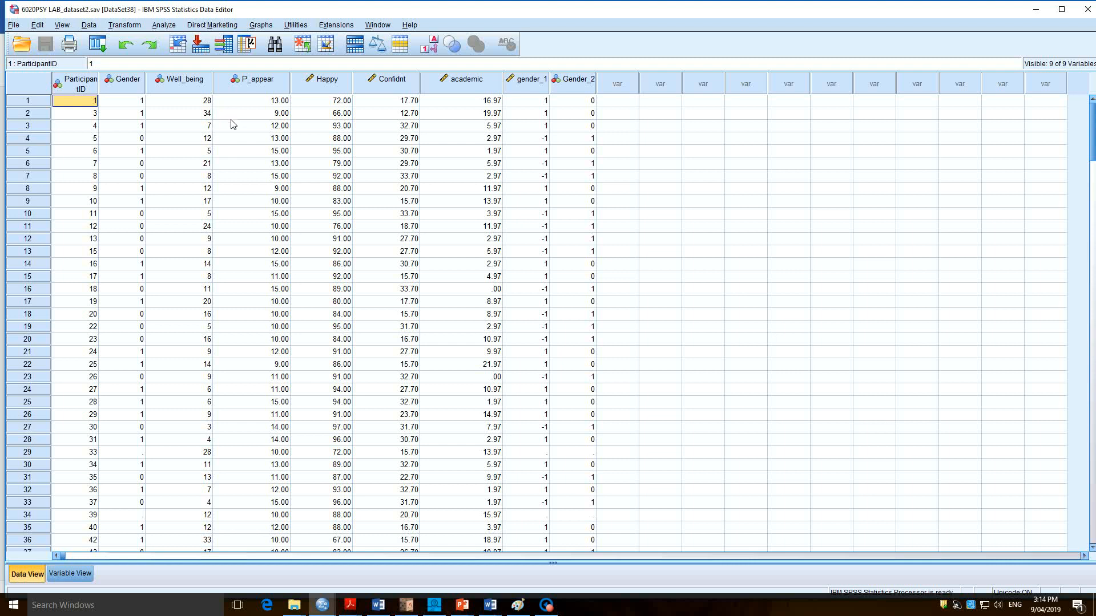
# Examine the Happy, academic and Confidnt variable columns in the dataset.
pyautogui.moveTo(335, 81)
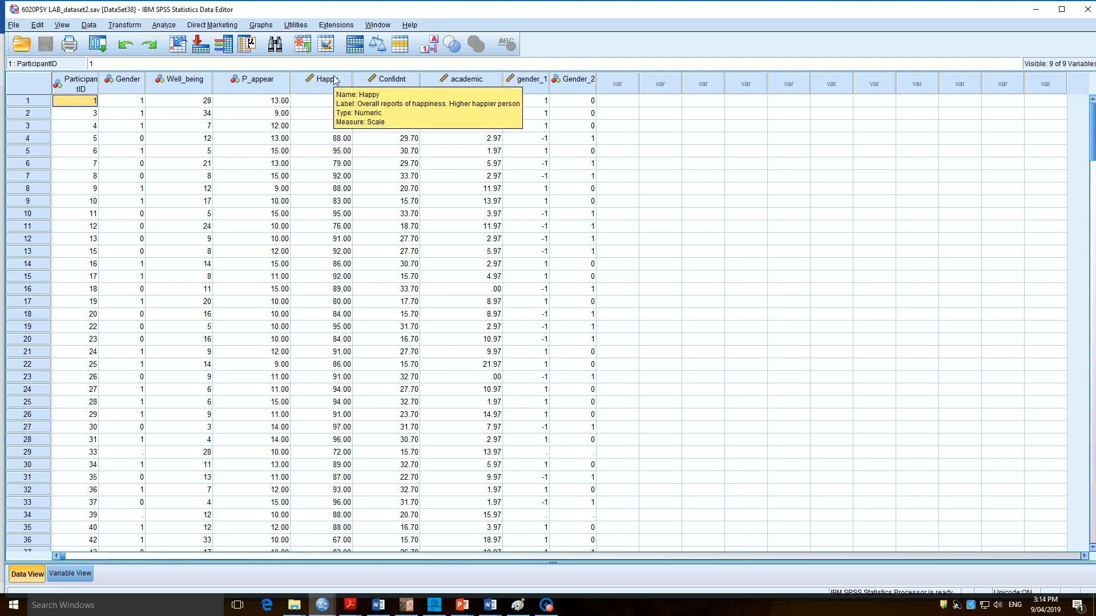
pyautogui.click(335, 81)
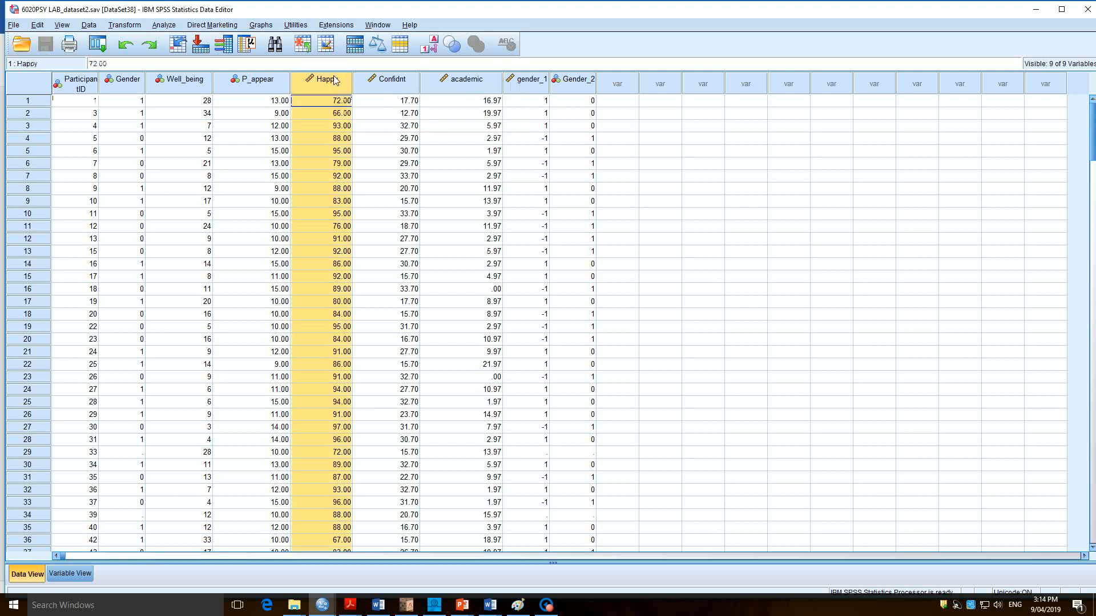
pyautogui.moveTo(335, 80)
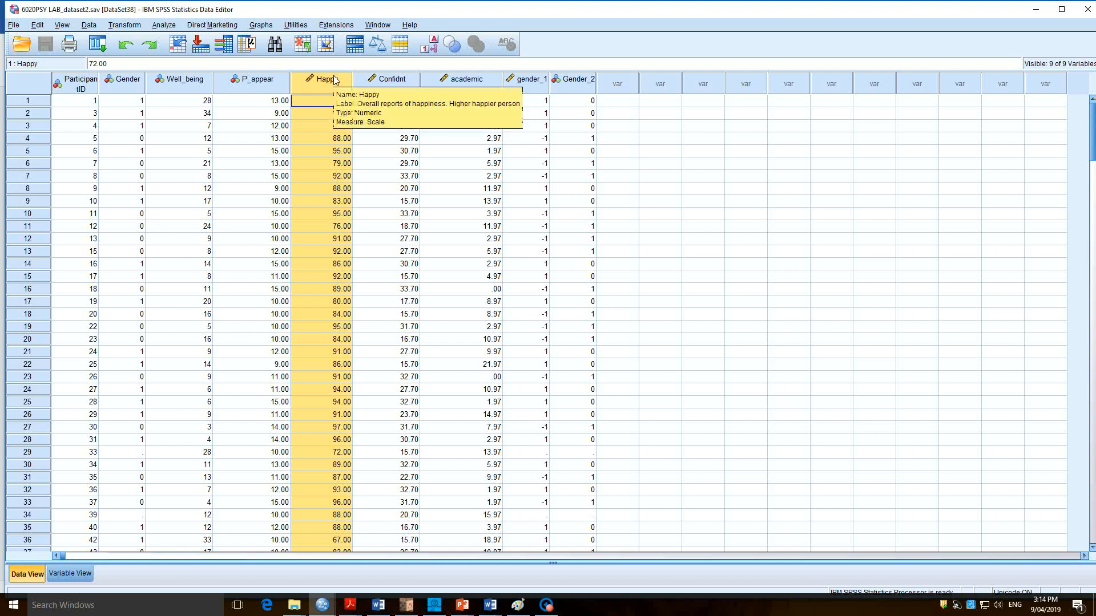
pyautogui.click(490, 82)
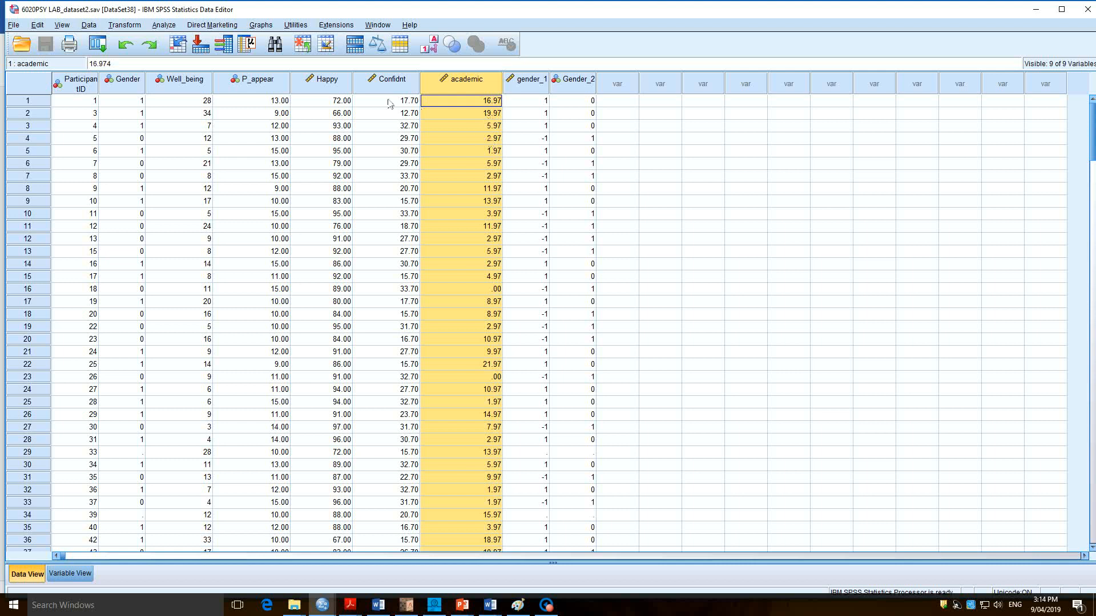
pyautogui.click(346, 86)
pyautogui.click(464, 82)
pyautogui.click(334, 85)
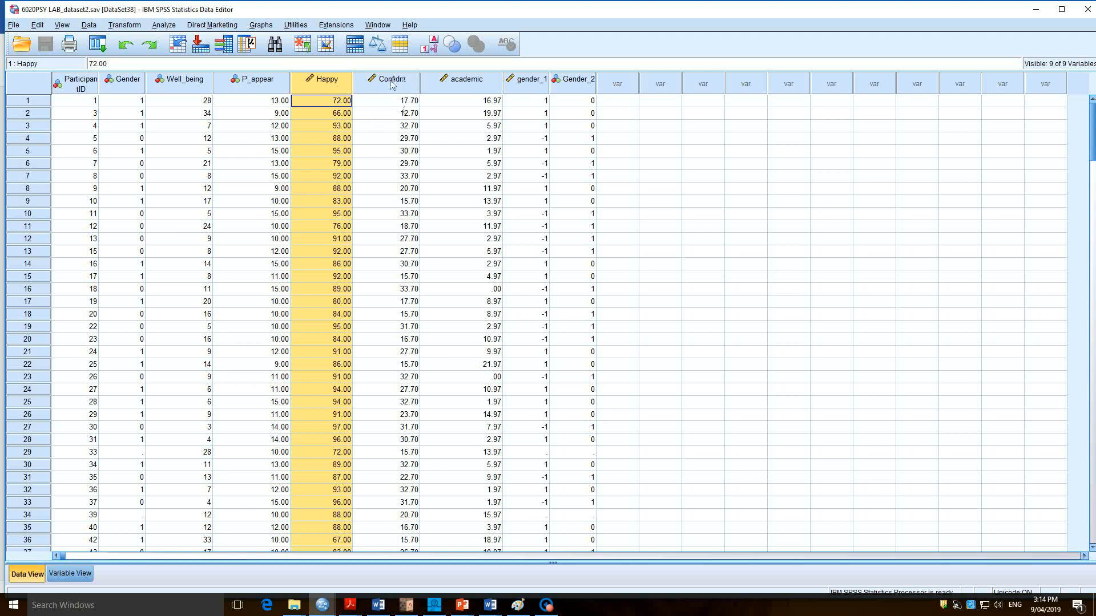
pyautogui.moveTo(392, 85)
# Open the PROCESS v3.3 regression procedure and clear its previous settings.
pyautogui.click(174, 26)
pyautogui.moveTo(199, 146)
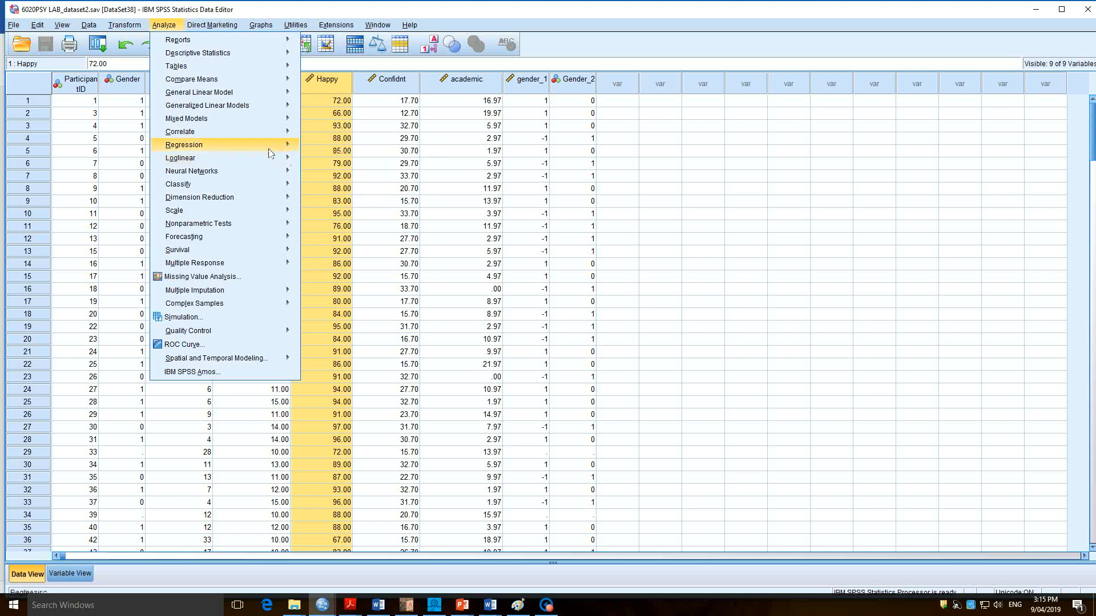
pyautogui.click(339, 205)
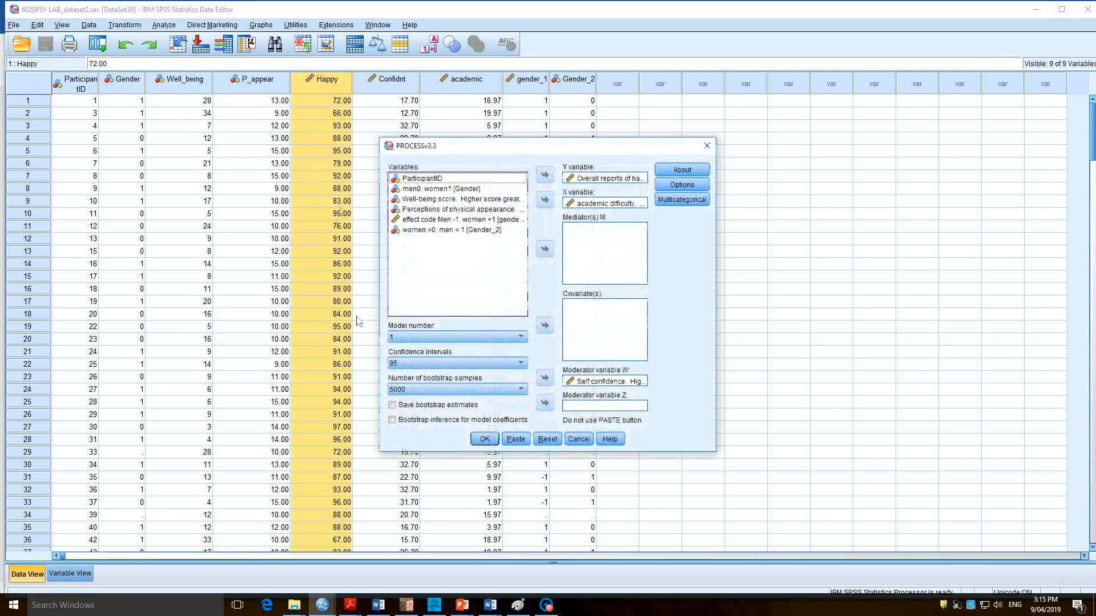
pyautogui.click(547, 439)
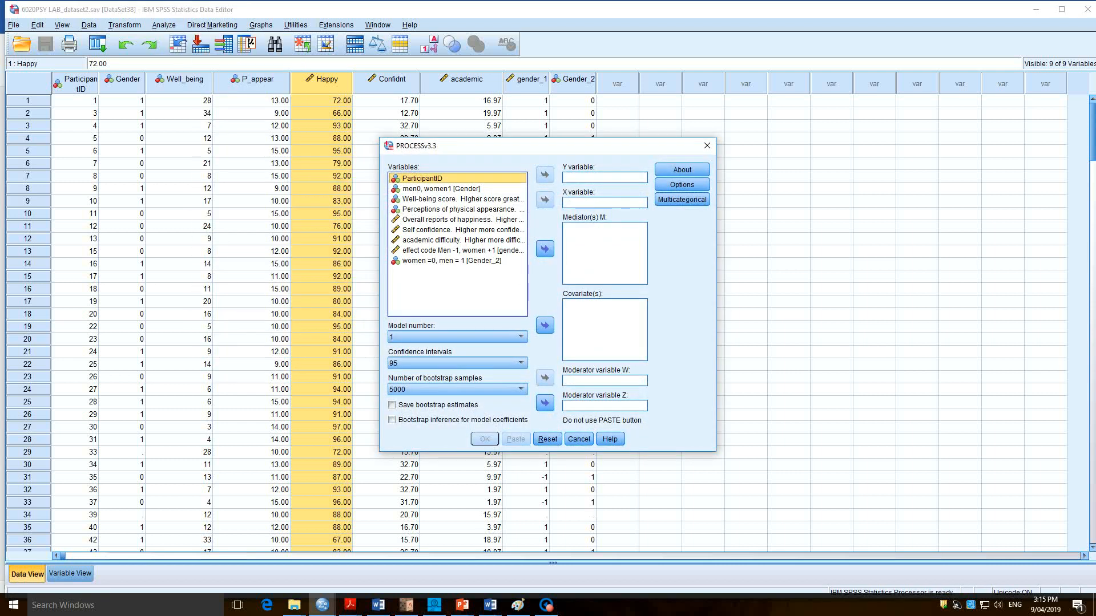
# Assign overall happiness as the Y variable, academic difficulty as the X variable and self confidence as moderator W.
pyautogui.click(464, 220)
pyautogui.click(544, 175)
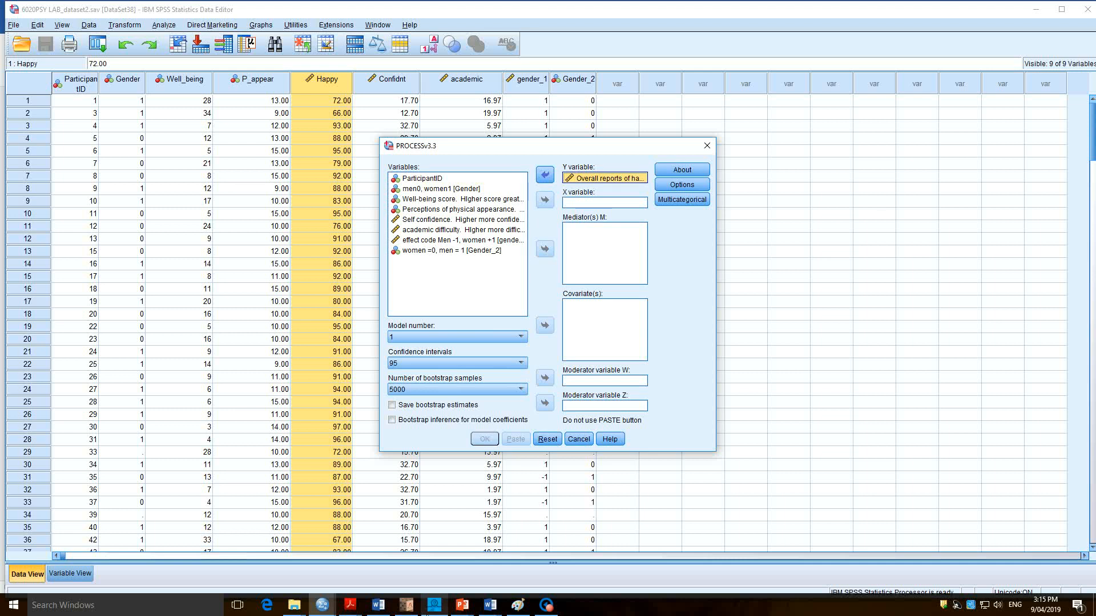
pyautogui.click(439, 231)
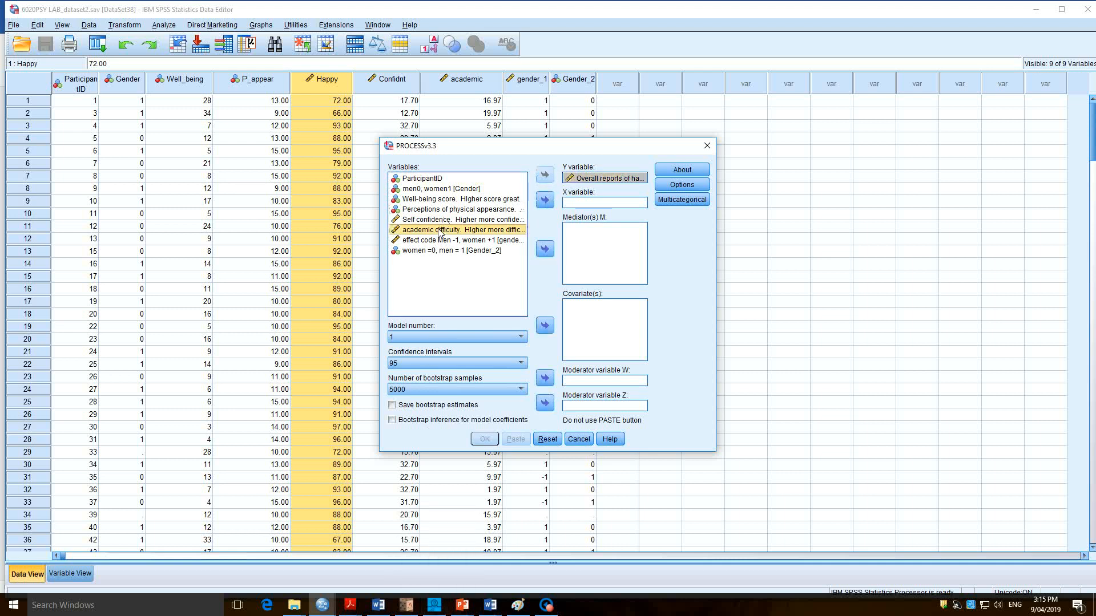
pyautogui.click(548, 204)
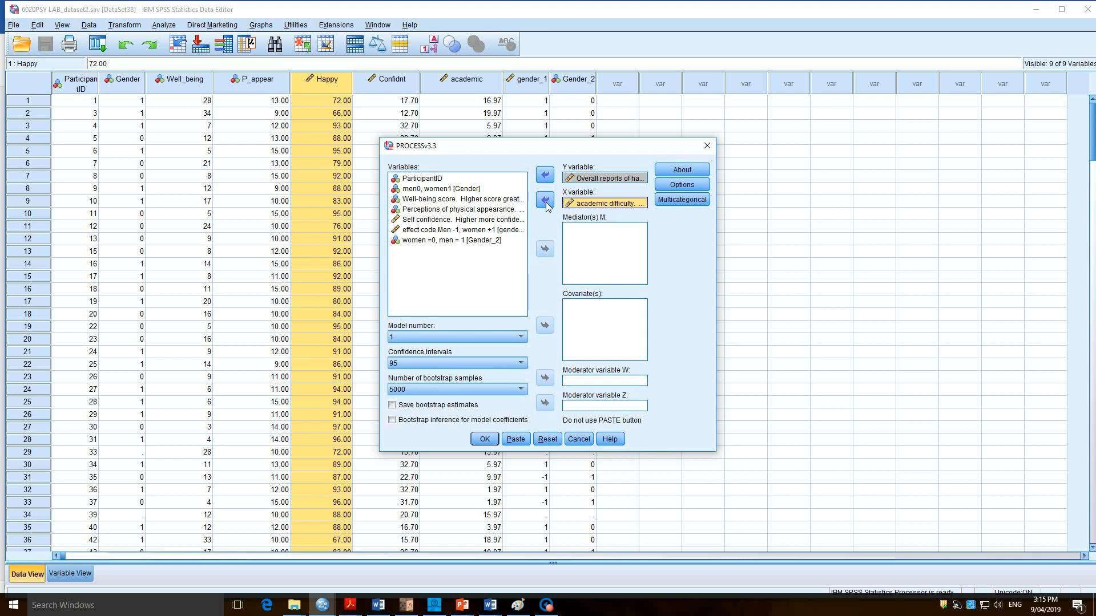
pyautogui.click(433, 221)
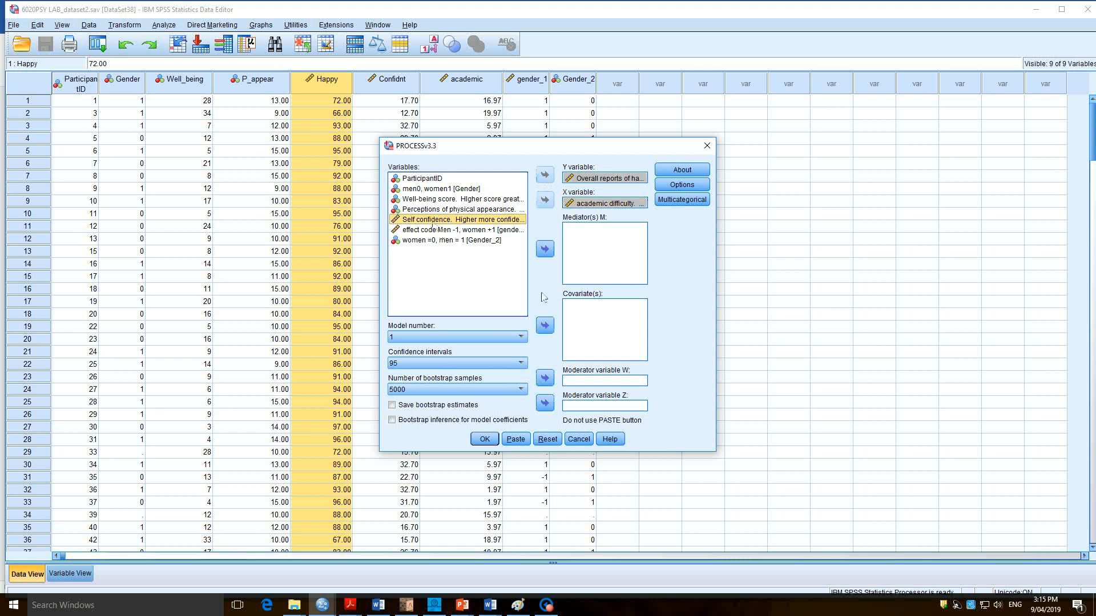
pyautogui.click(545, 378)
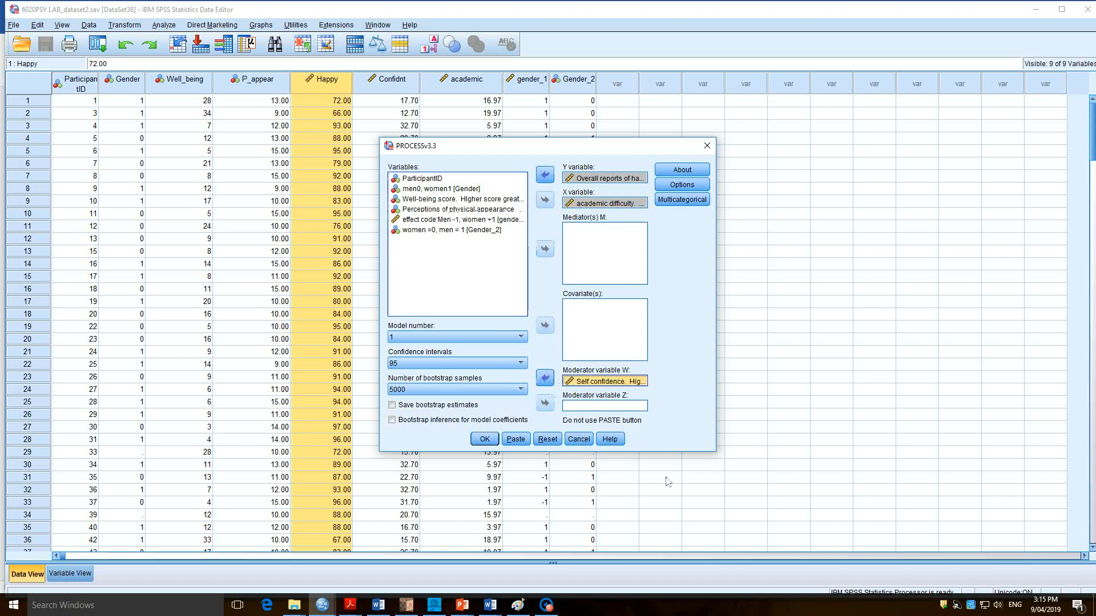
# Choose model number 1 with 5000 bootstrap samples.
pyautogui.click(522, 338)
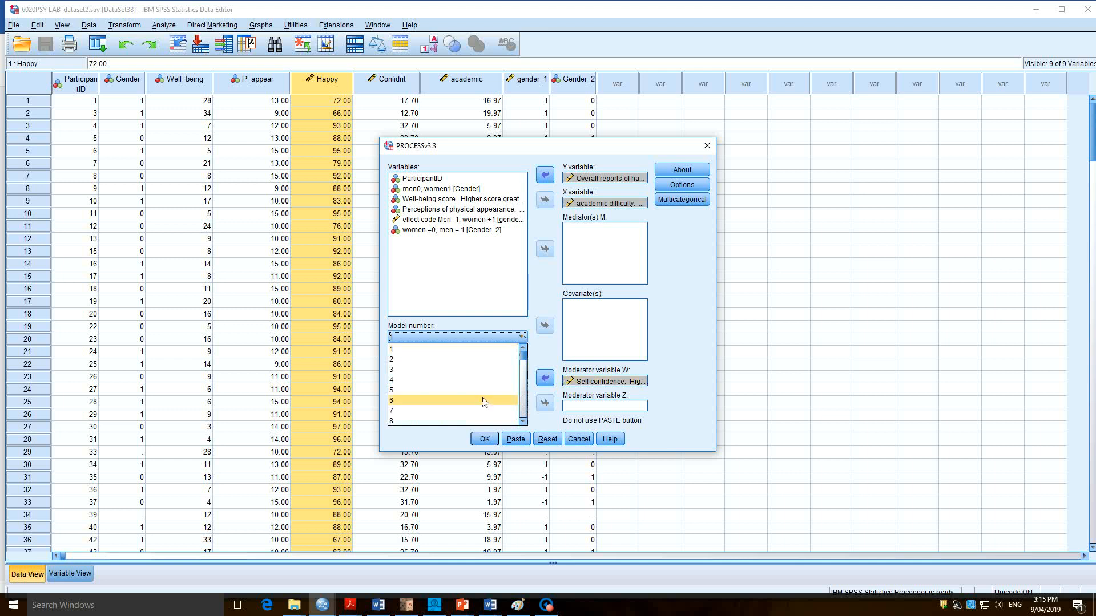
pyautogui.click(493, 350)
pyautogui.click(522, 390)
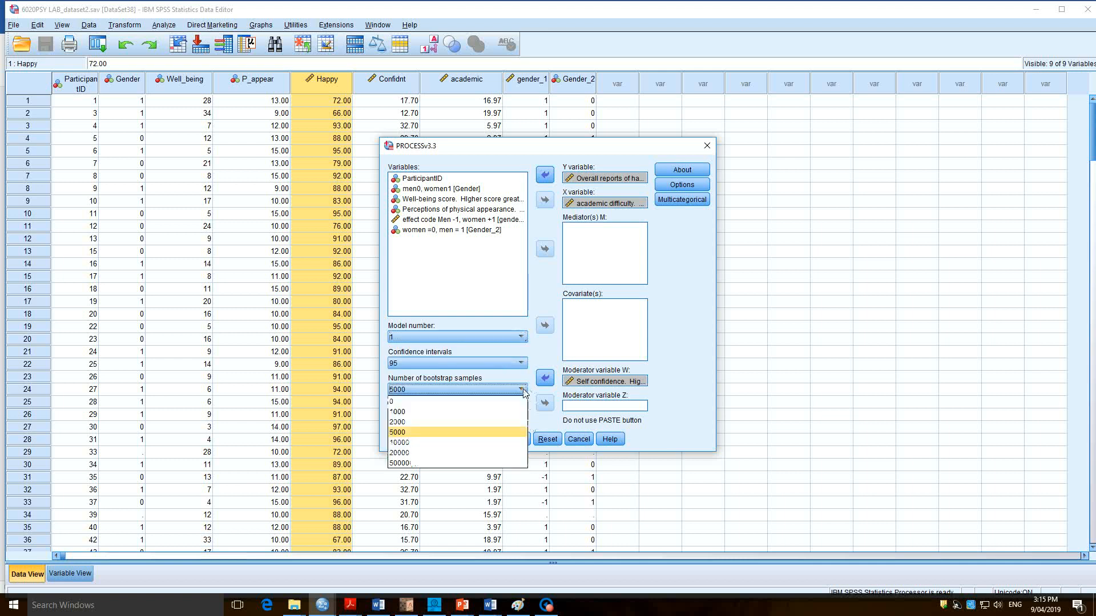
pyautogui.click(525, 394)
pyautogui.click(525, 394)
pyautogui.click(525, 394)
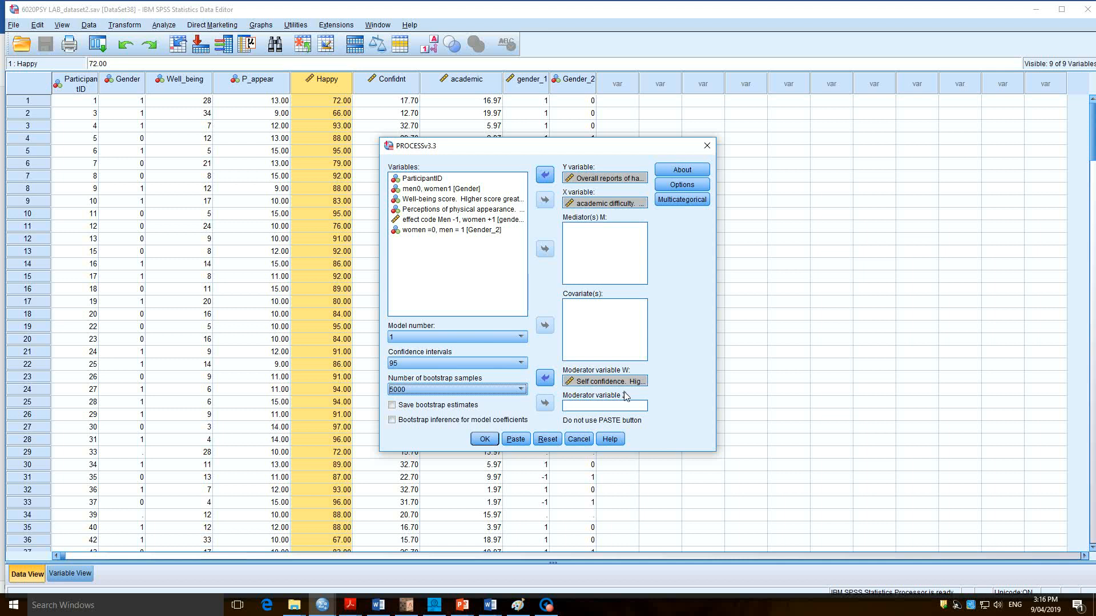
# In the PROCESS options, set the conditioning values to -1SD, Mean, +1SD and the output decimal places to 2.
pyautogui.click(694, 190)
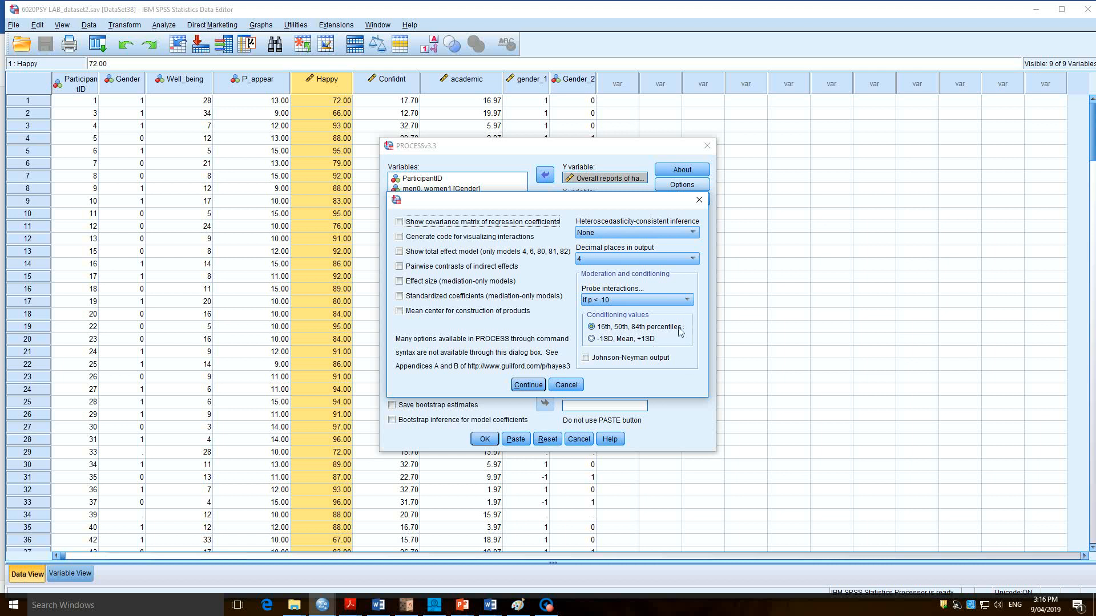
pyautogui.click(647, 338)
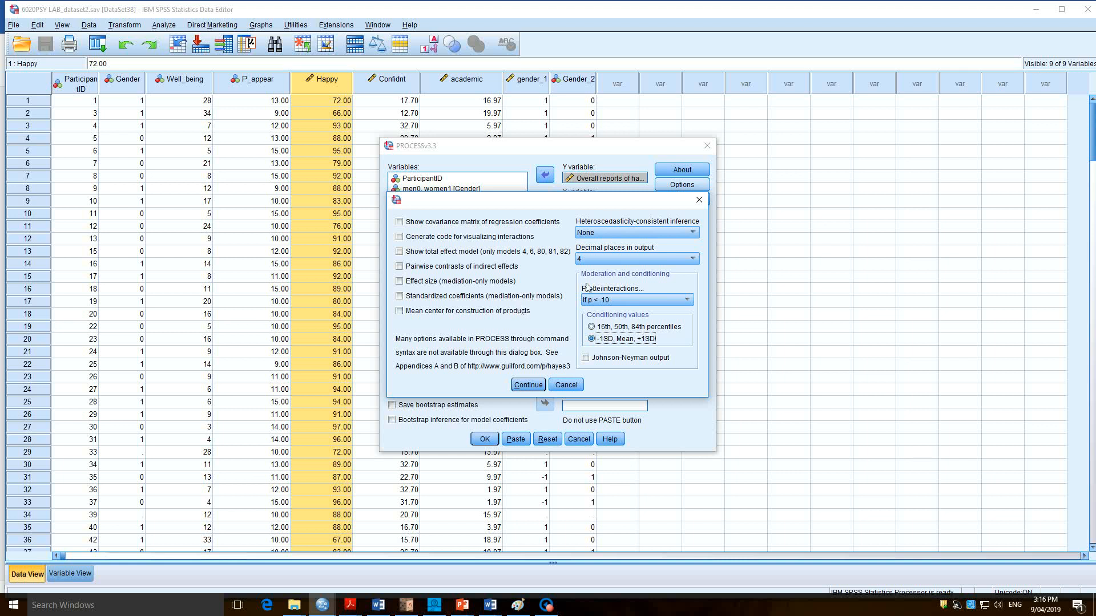
pyautogui.click(645, 260)
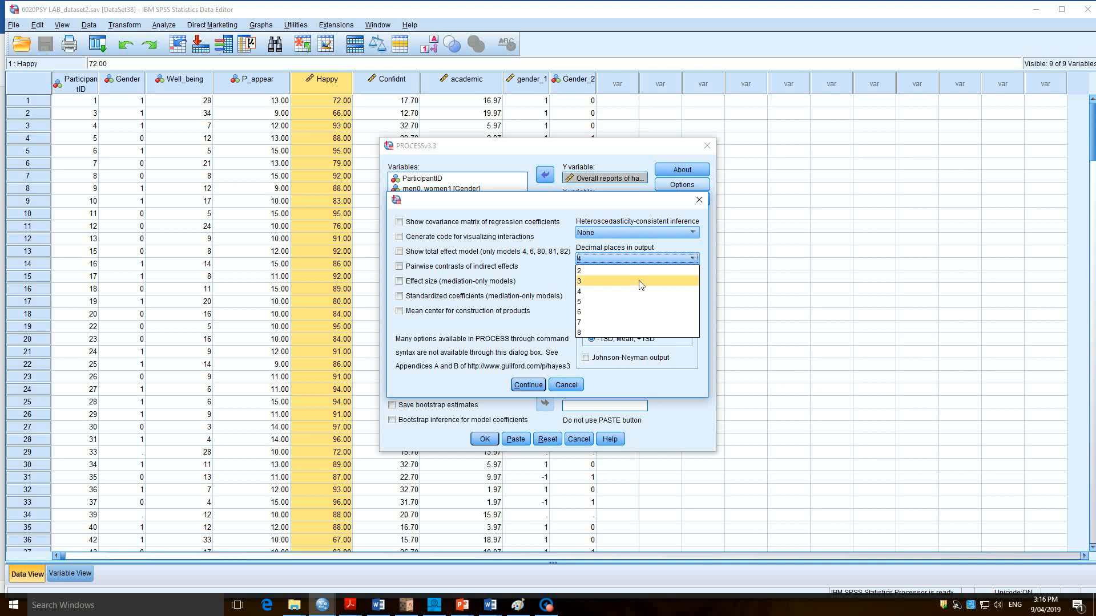
pyautogui.click(641, 281)
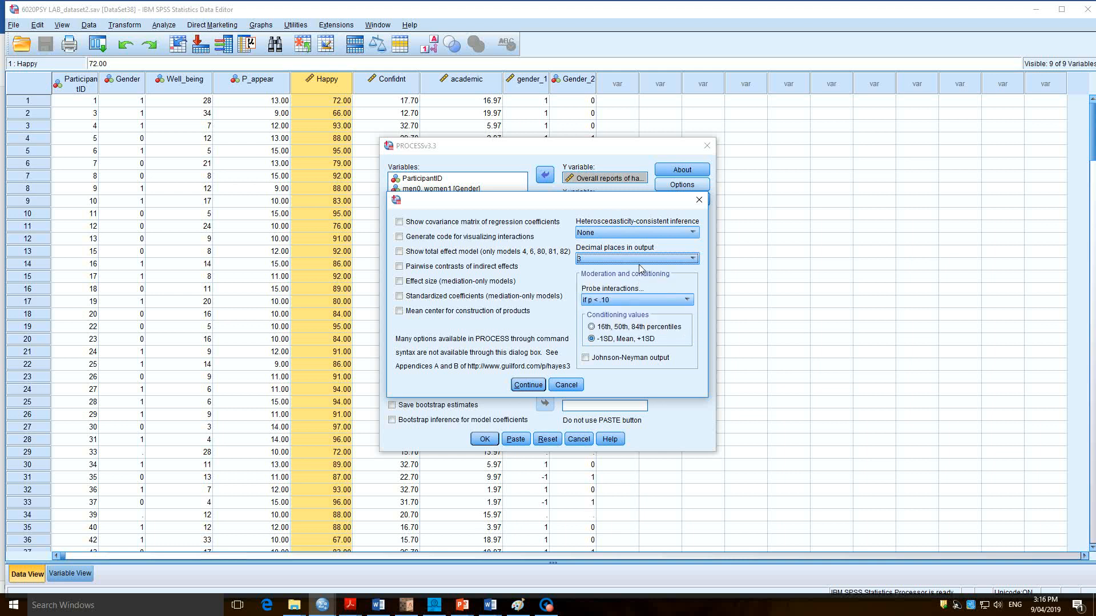
pyautogui.click(640, 260)
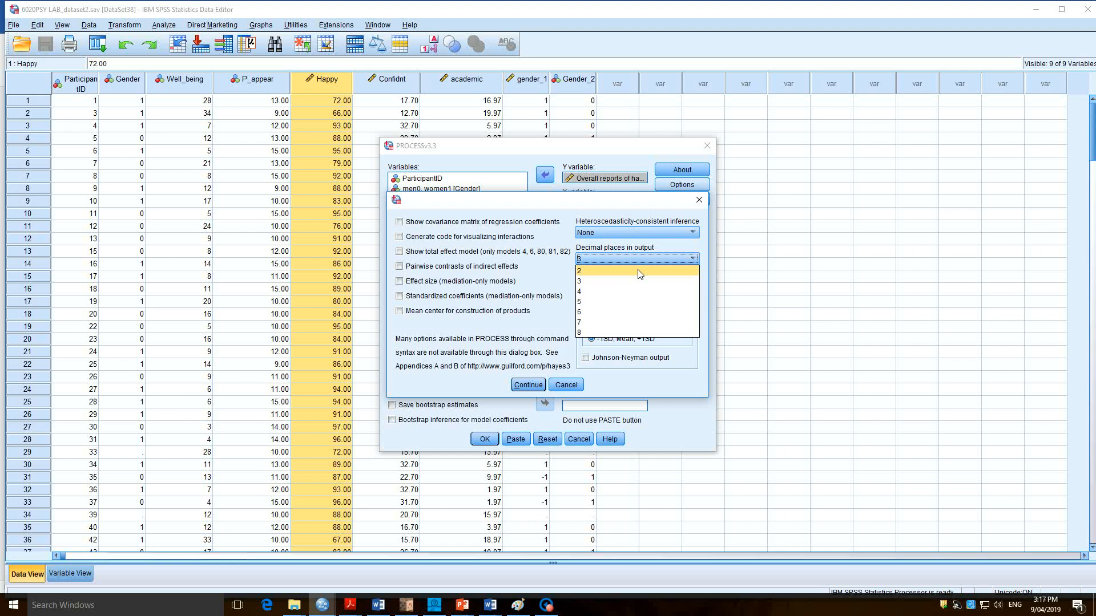
pyautogui.click(638, 270)
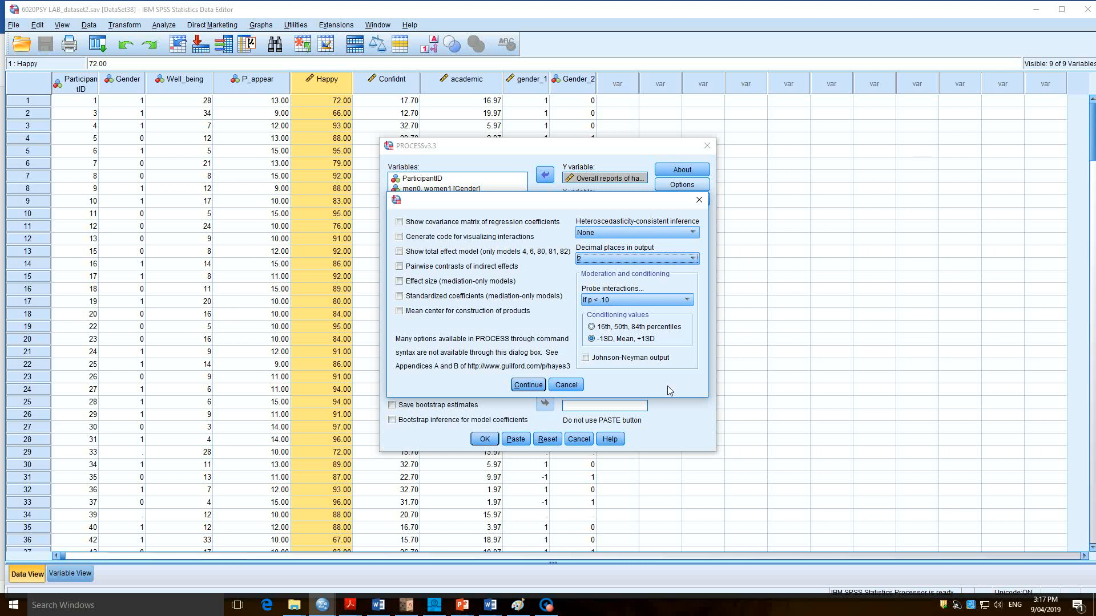
# Enable code generation for visualizing interactions, accept the options and run the moderation analysis.
pyautogui.click(475, 238)
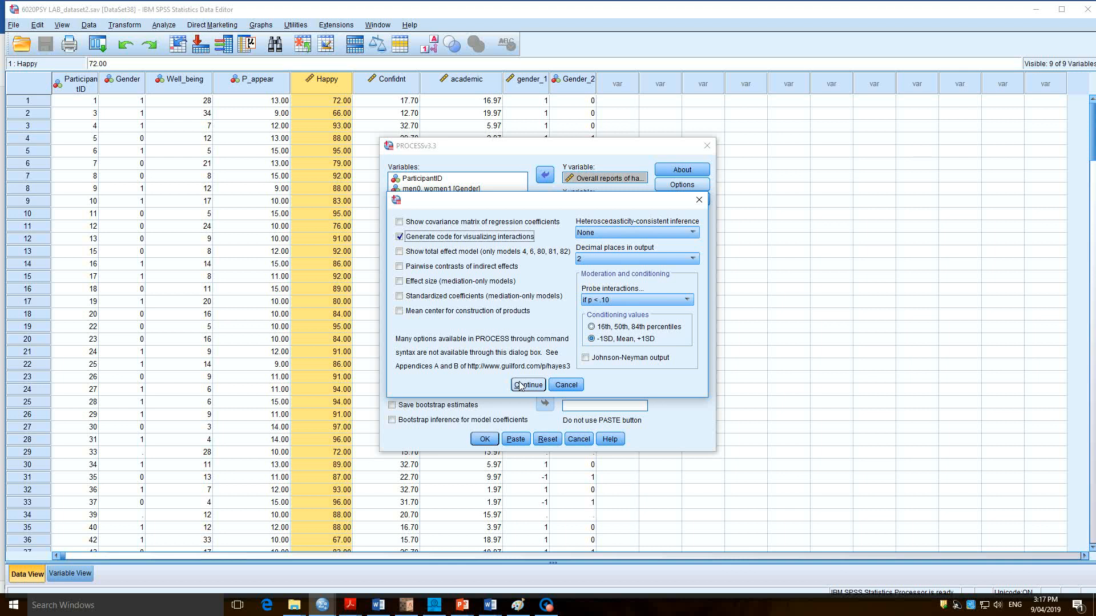
pyautogui.click(520, 385)
pyautogui.click(485, 438)
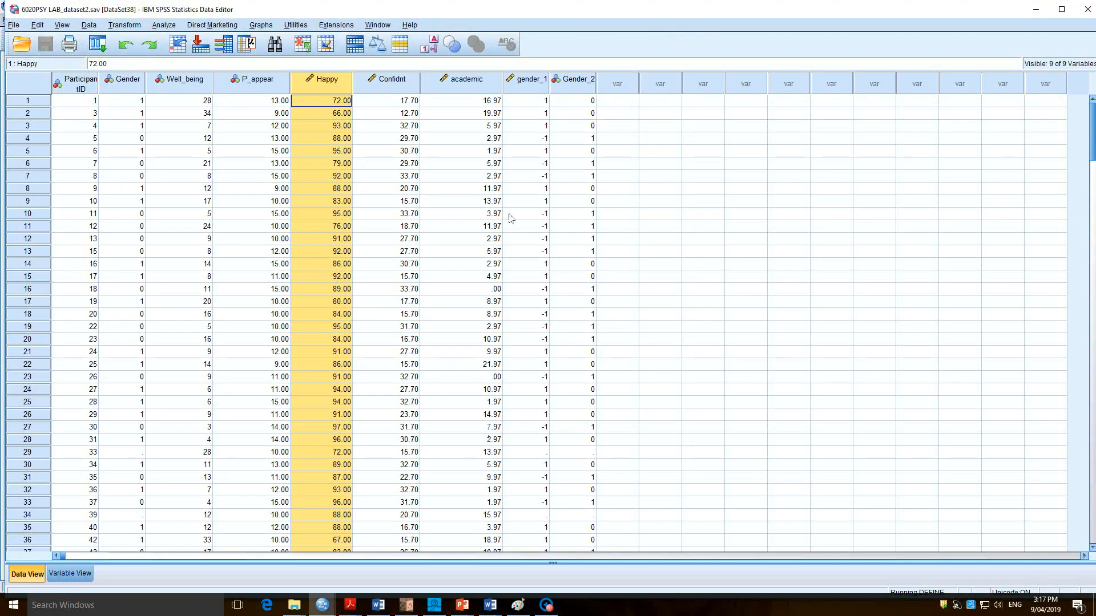
# Switch to the Output55 viewer and examine the model summary, interaction test, conditional effects and plotting data.
pyautogui.click(377, 25)
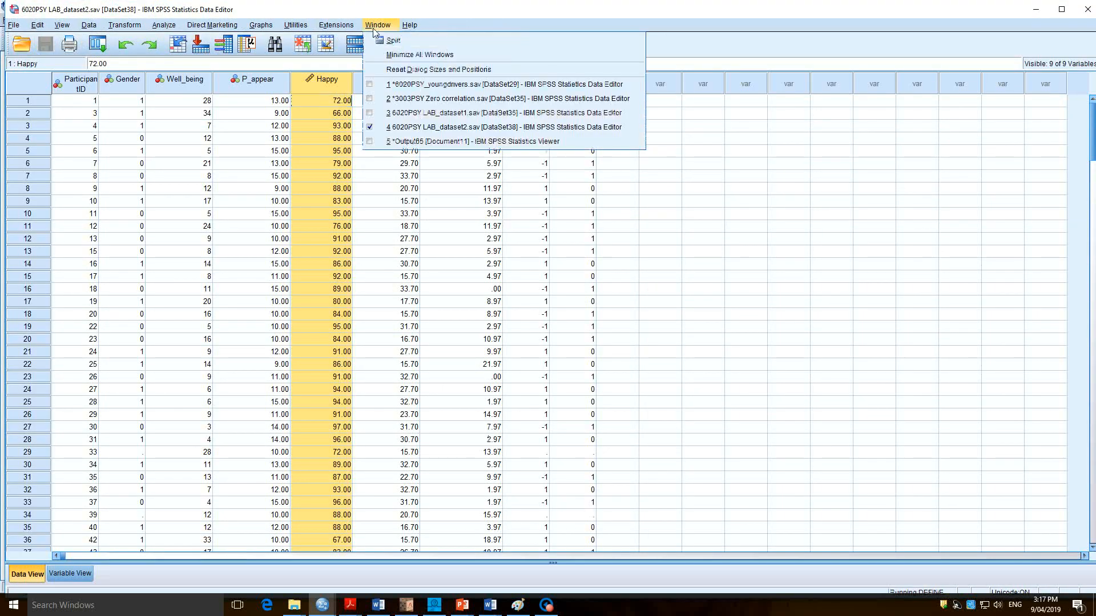
pyautogui.click(464, 147)
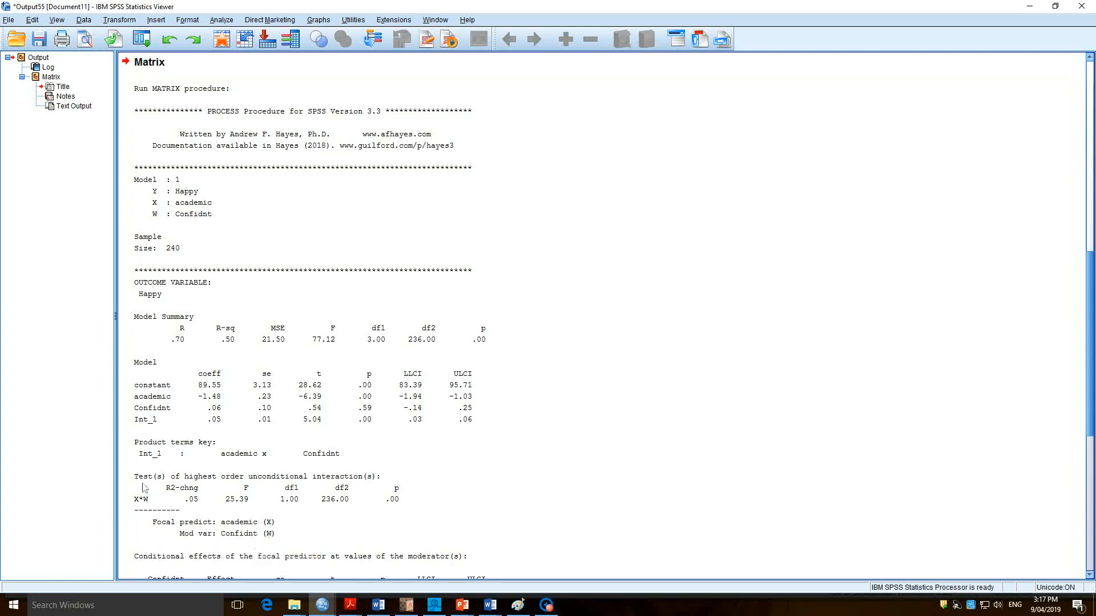
pyautogui.scroll(-3, 306, 454)
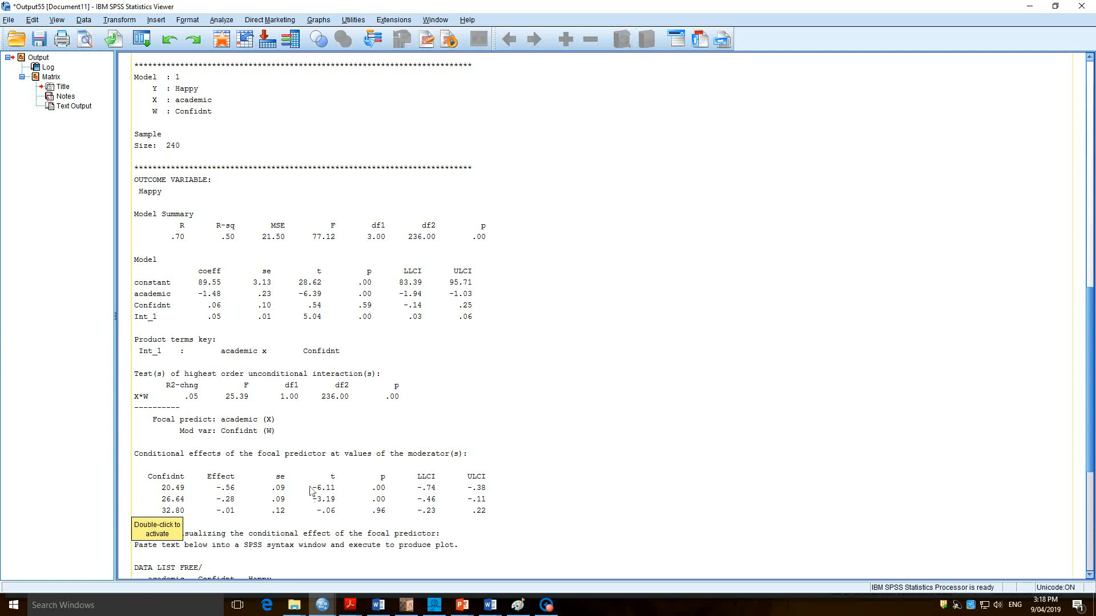
pyautogui.scroll(-4, 240, 503)
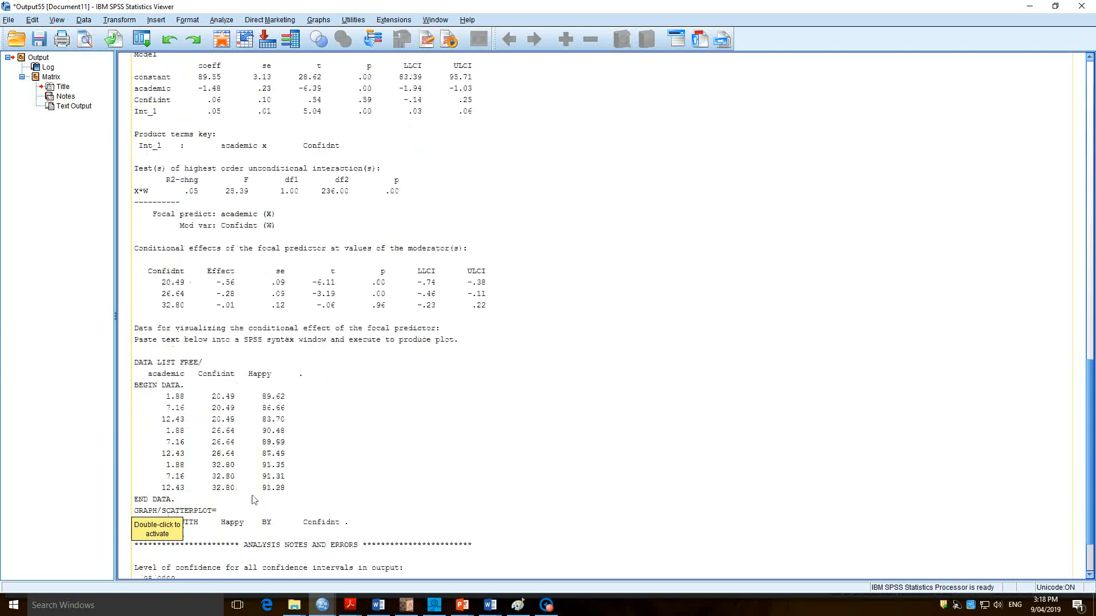
pyautogui.scroll(-1, 241, 503)
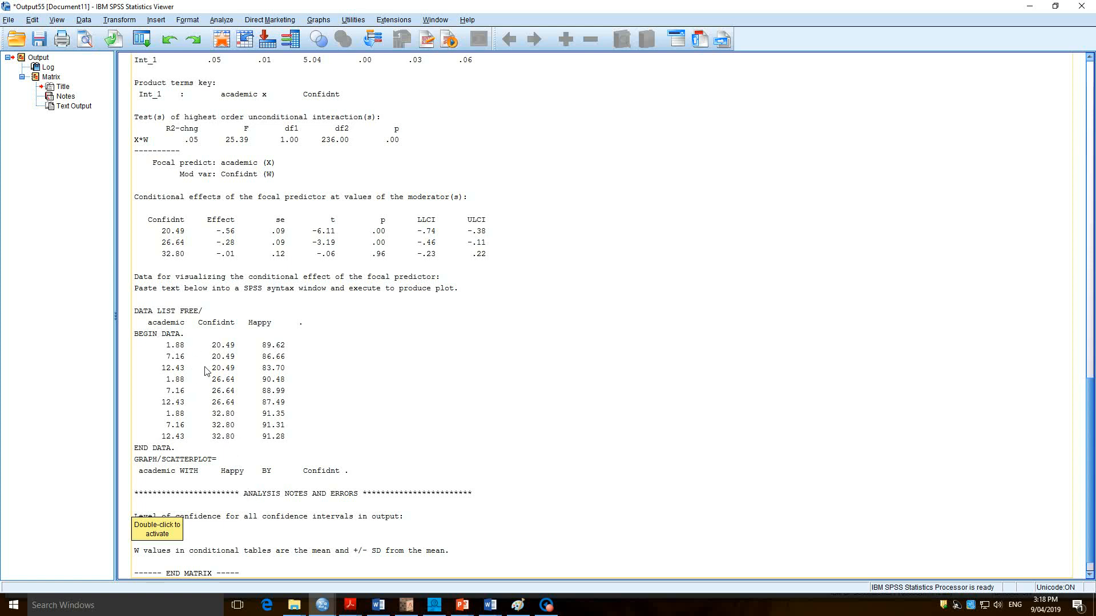
# Copy the plot code from DATA LIST FREE through the GRAPH/SCATTERPLOT command into a new syntax file.
pyautogui.doubleClick(343, 351)
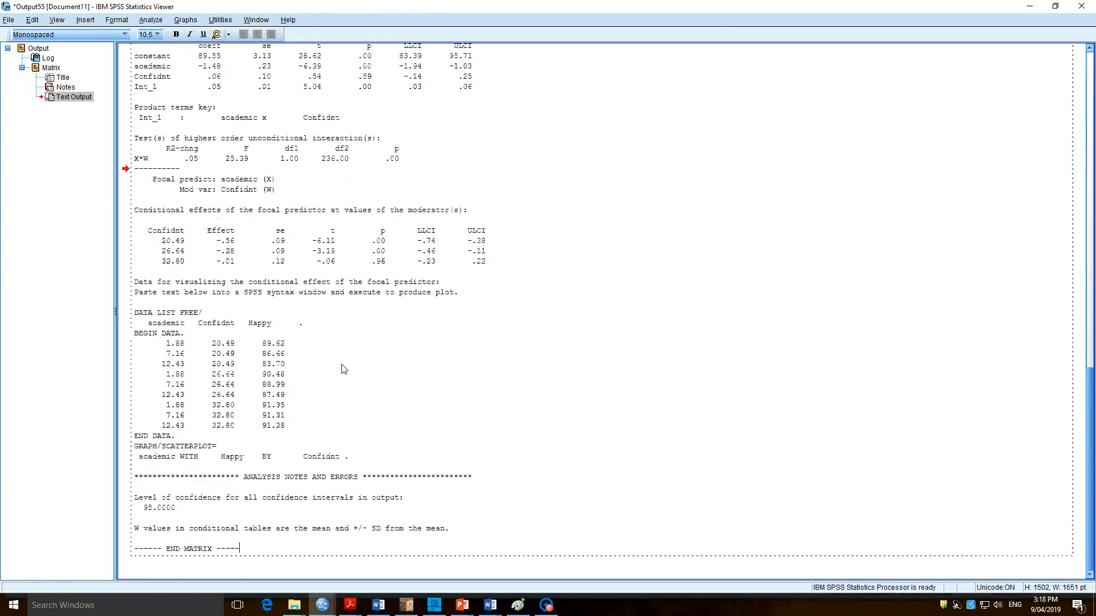
pyautogui.moveTo(135, 313); pyautogui.dragTo(369, 458)
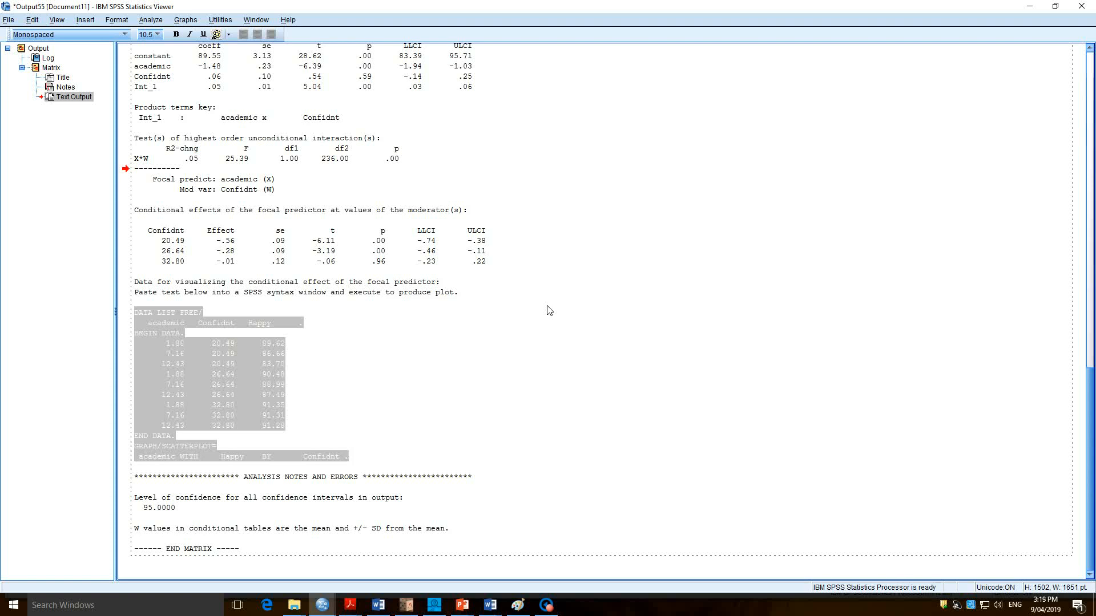
pyautogui.click(9, 20)
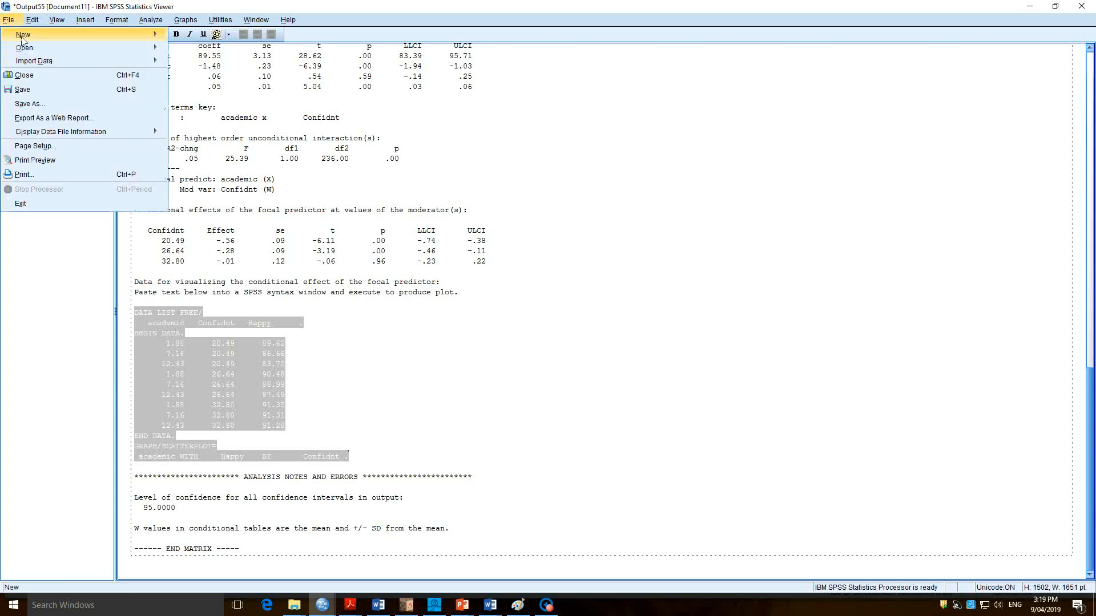
pyautogui.moveTo(23, 35)
pyautogui.click(184, 35)
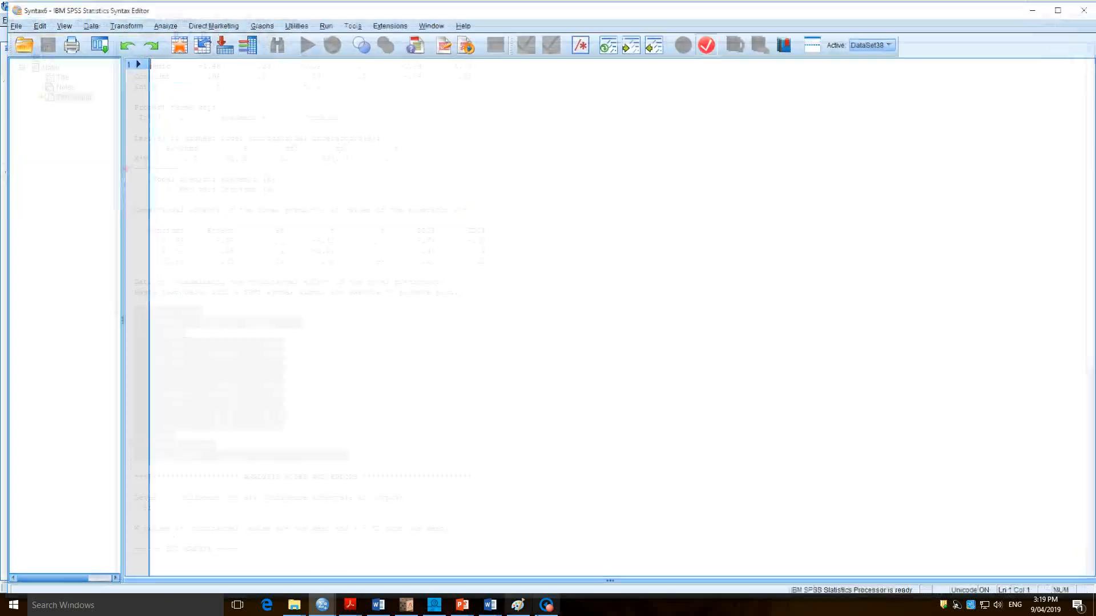
pyautogui.hotkey('ctrl', 'v')
# Run the entire pasted plot syntax, from DATA LIST FREE through GRAPH/SCATTERPLOT.
pyautogui.moveTo(537, 613)
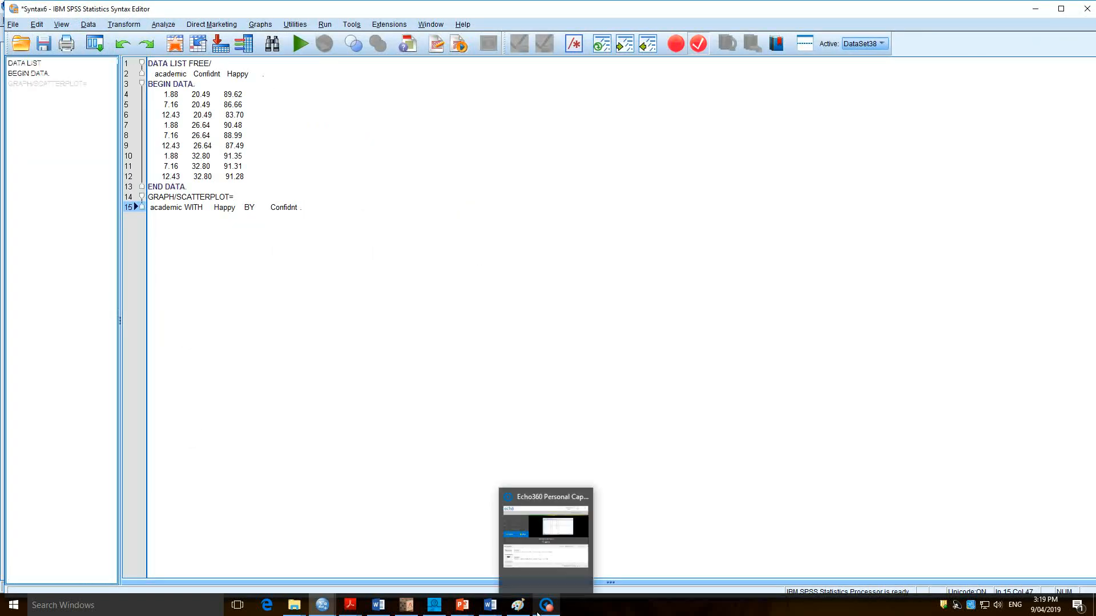
pyautogui.hotkey('ctrl', 'a')
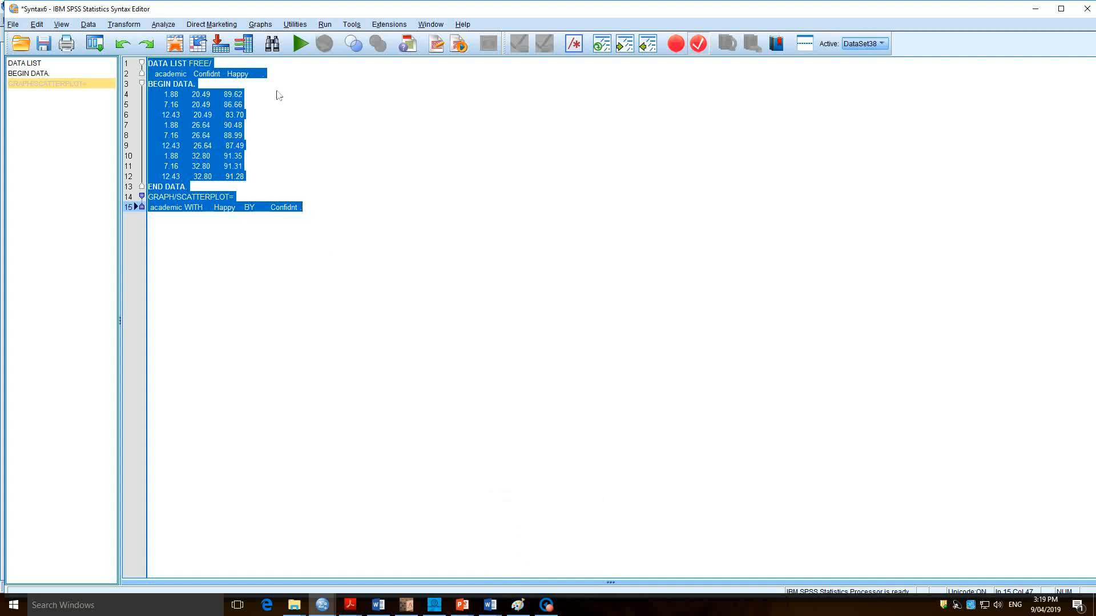
pyautogui.click(300, 45)
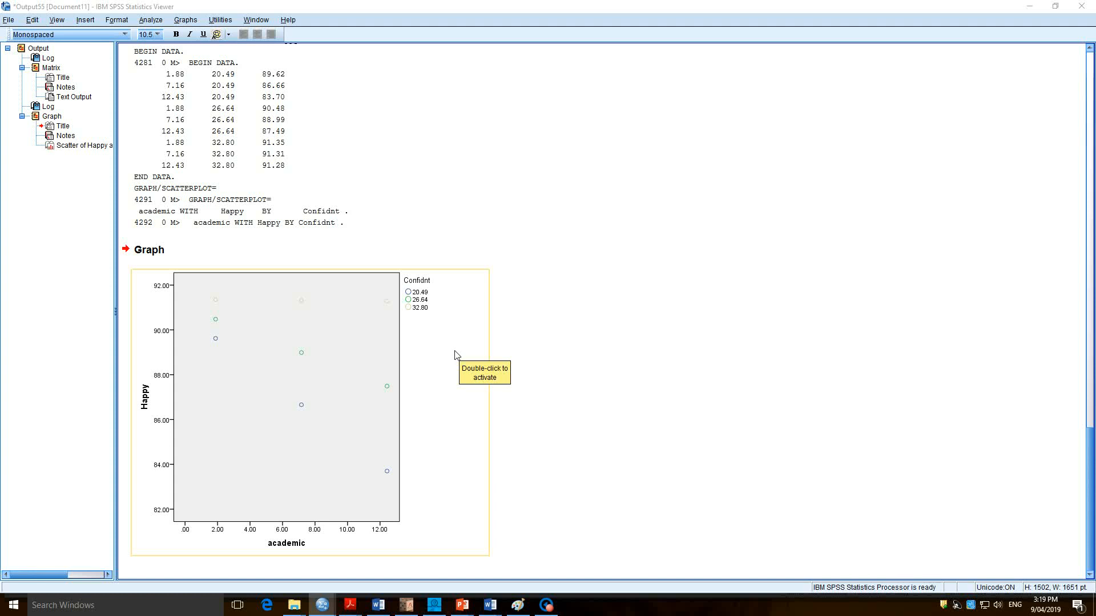
# Open the Happy by academic scatterplot for editing and change its element type from Marker to Fit Line.
pyautogui.doubleClick(364, 400)
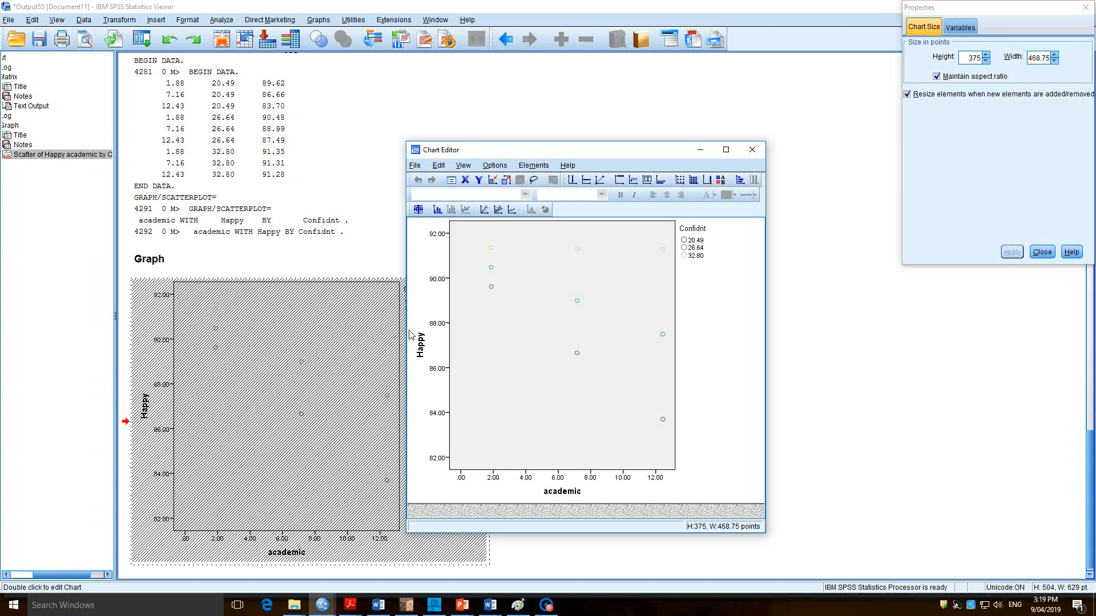
pyautogui.click(491, 287)
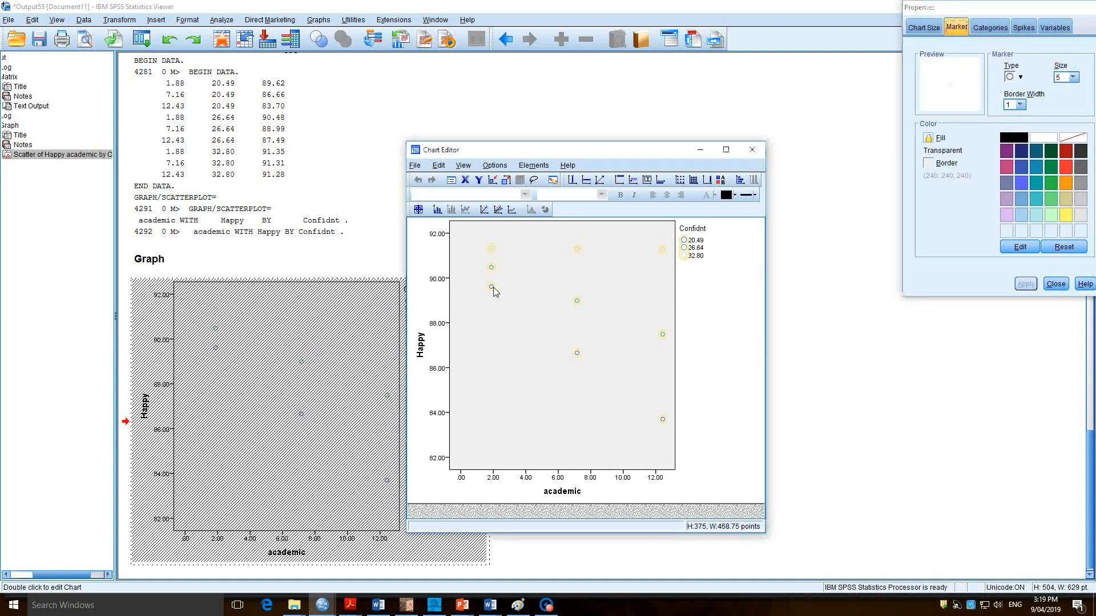
pyautogui.click(1064, 33)
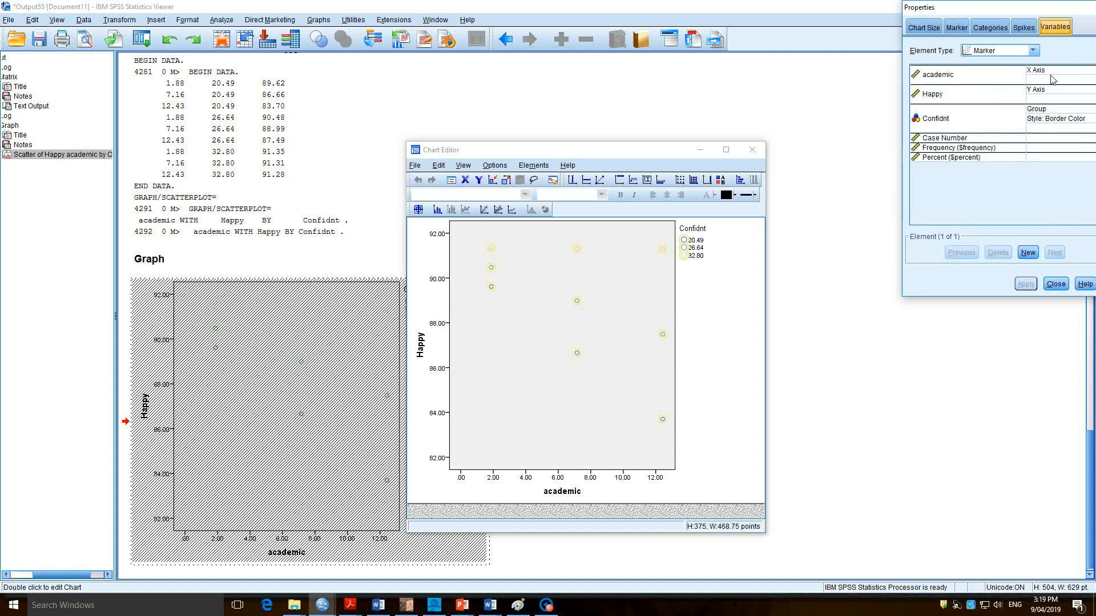
pyautogui.click(1033, 51)
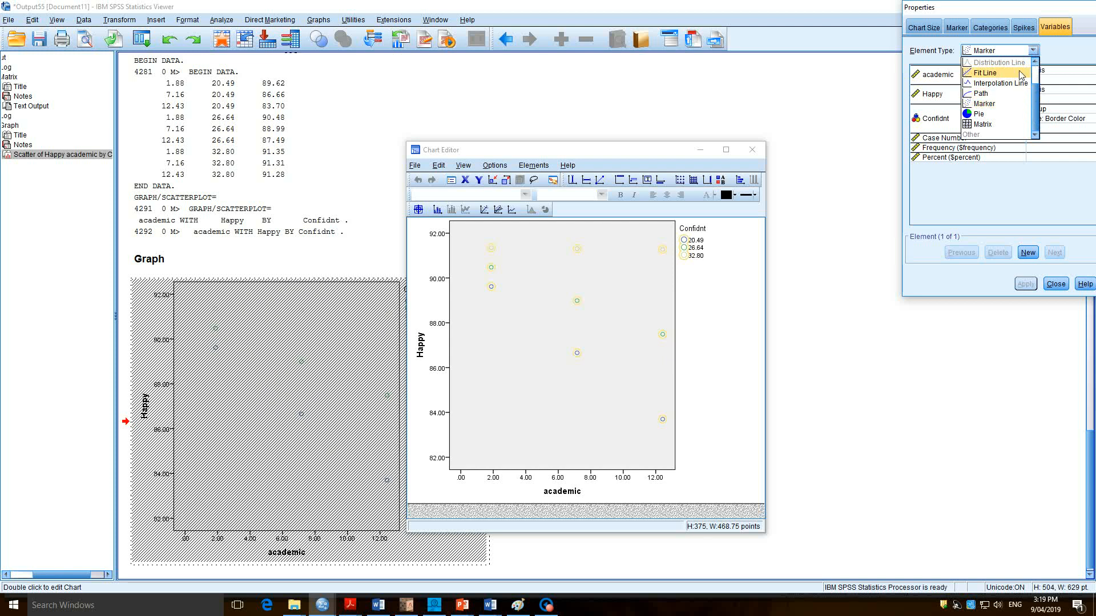
pyautogui.click(986, 72)
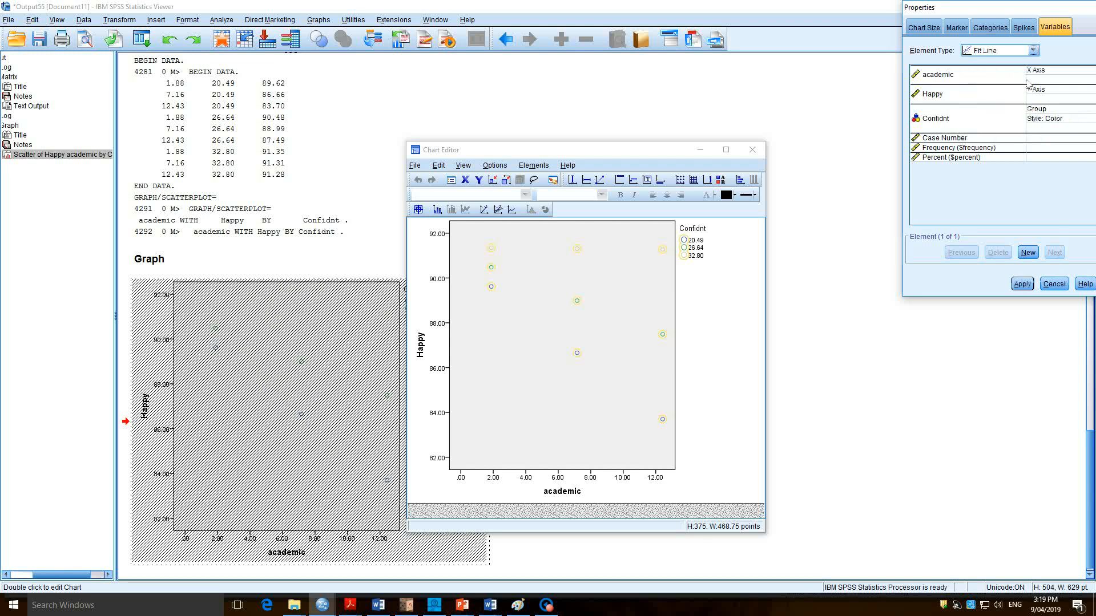
pyautogui.click(1028, 281)
pyautogui.click(1056, 282)
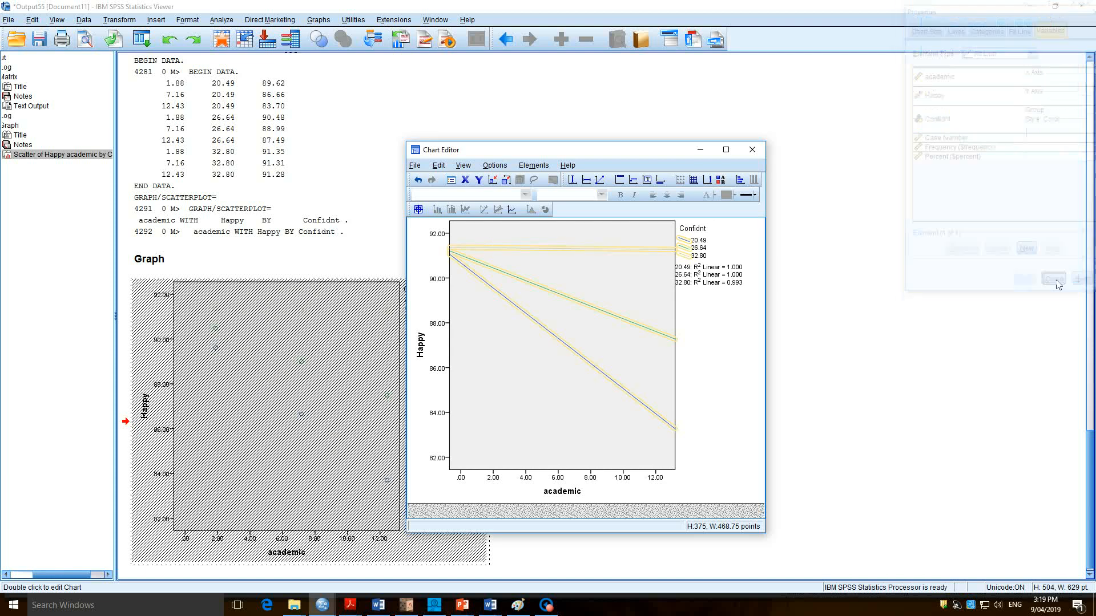
# Rename the 32.80 entry in the chart's Confidnt legend as high.
pyautogui.click(501, 378)
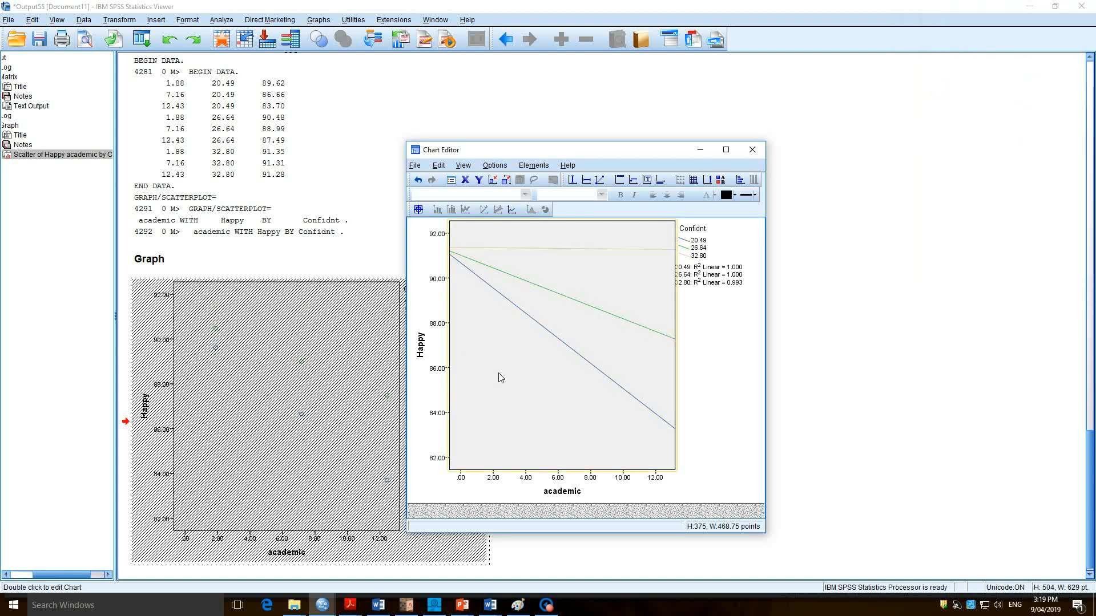
pyautogui.click(695, 260)
pyautogui.click(698, 258)
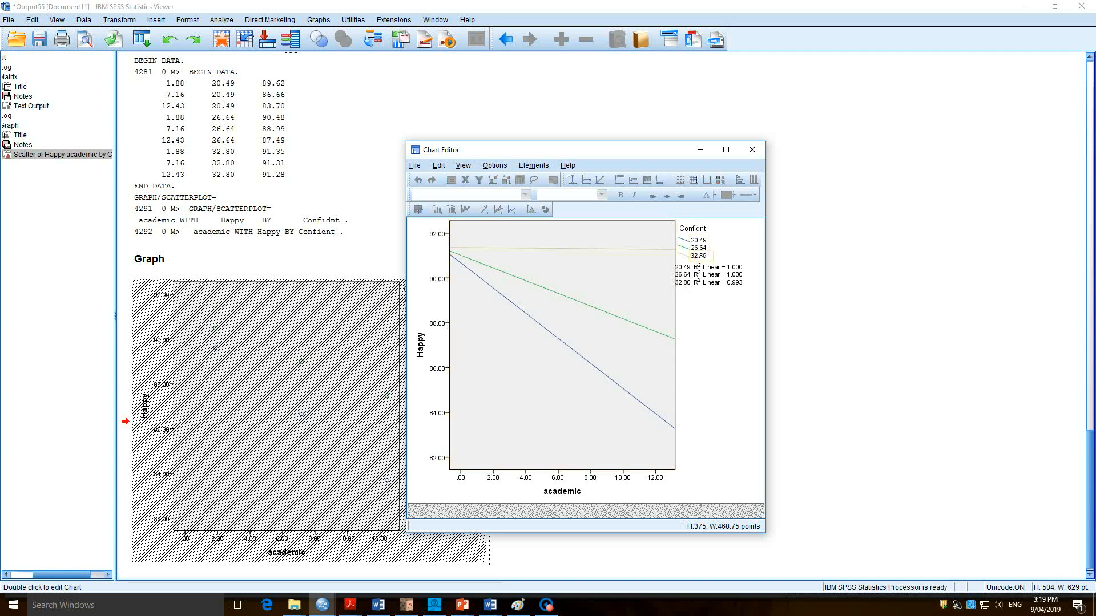
pyautogui.click(699, 259)
pyautogui.write('high')
pyautogui.press('Return')
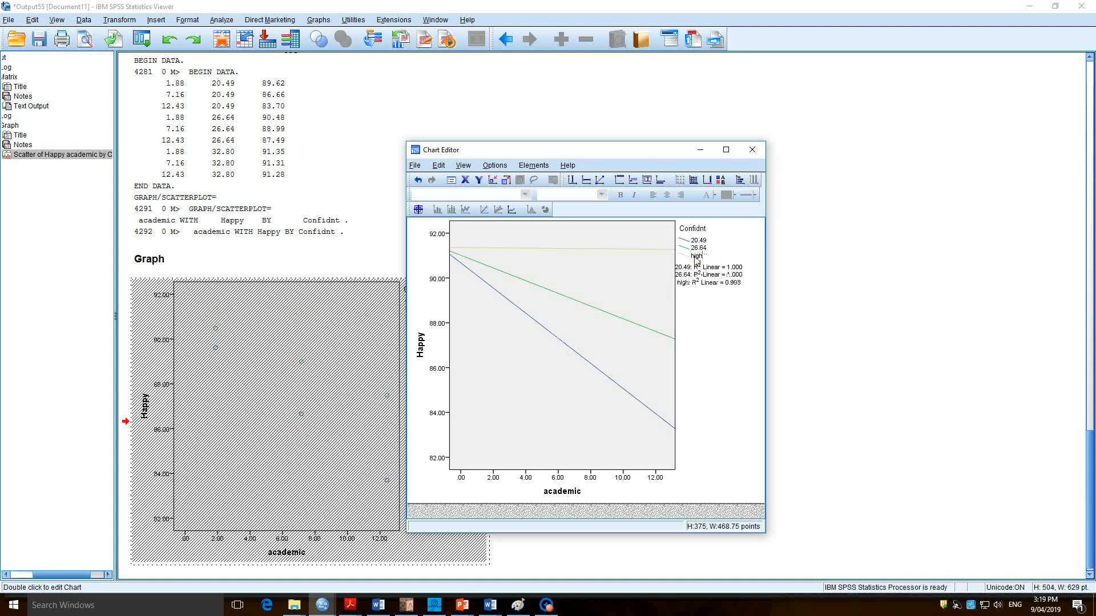
# Rename the 20.49 entry in the chart's Confidnt legend as low.
pyautogui.click(562, 255)
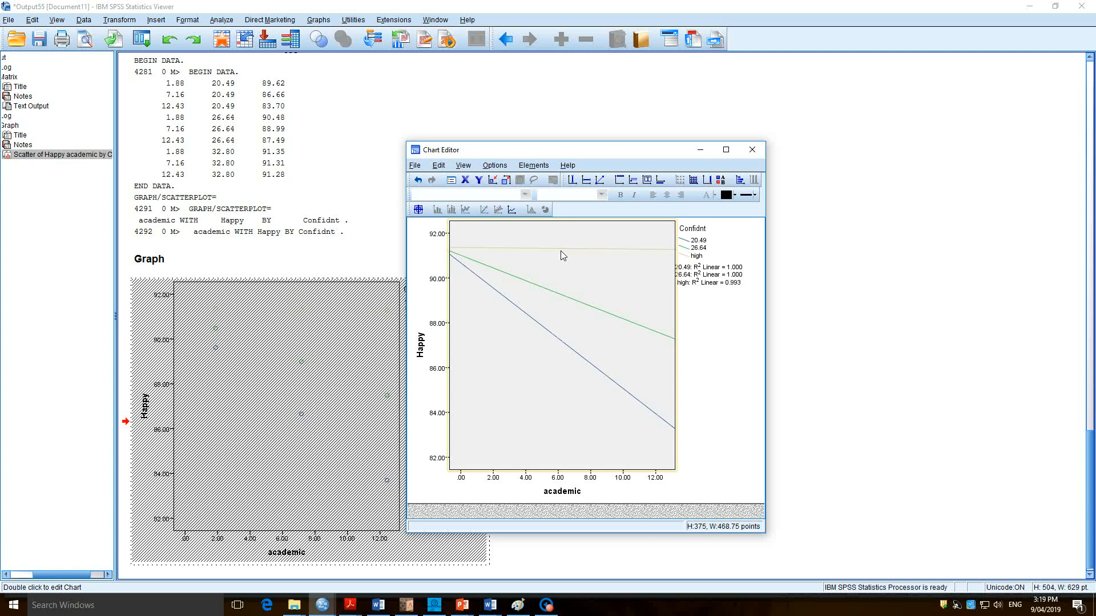
pyautogui.click(700, 248)
pyautogui.click(703, 244)
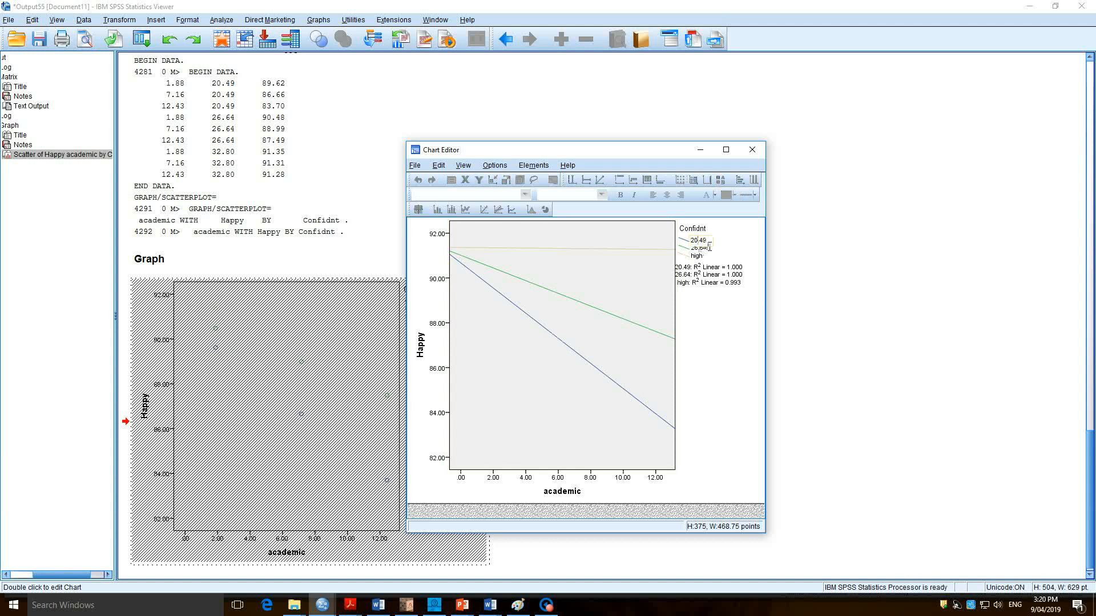
pyautogui.moveTo(709, 246); pyautogui.dragTo(698, 245)
pyautogui.write('low')
pyautogui.press('Return')
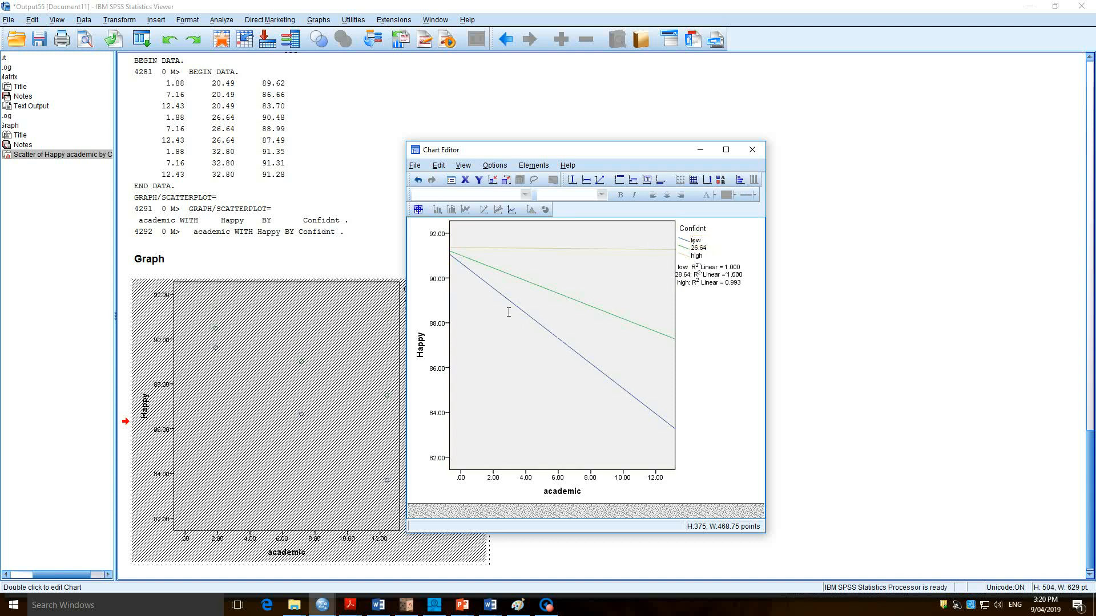
# Rename the 26.64 legend entry as med and delete the R² Linear labels below the legend.
pyautogui.click(495, 290)
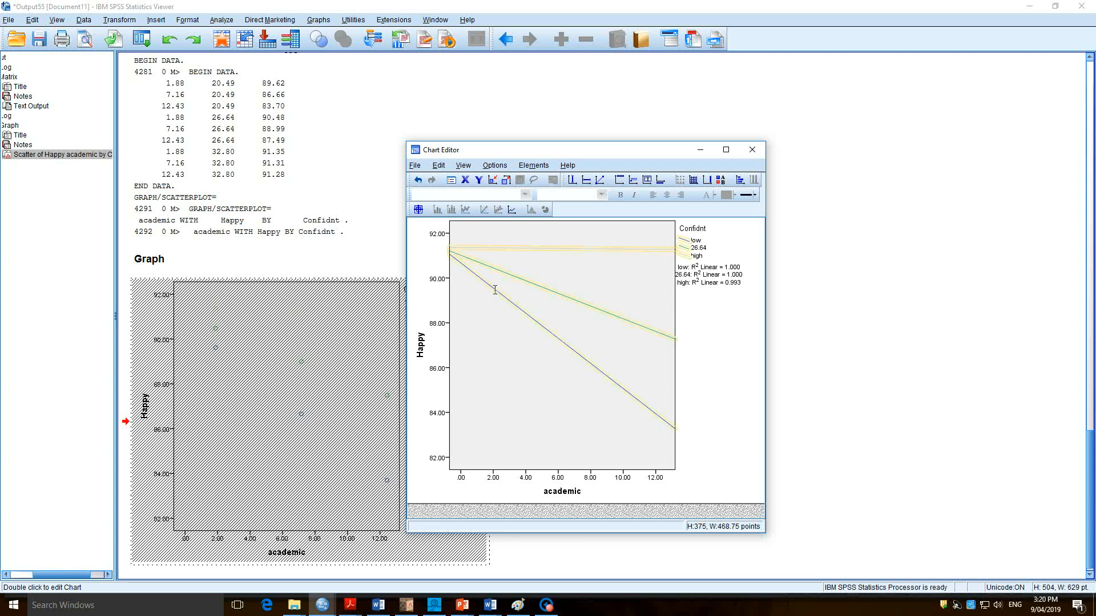
pyautogui.click(636, 395)
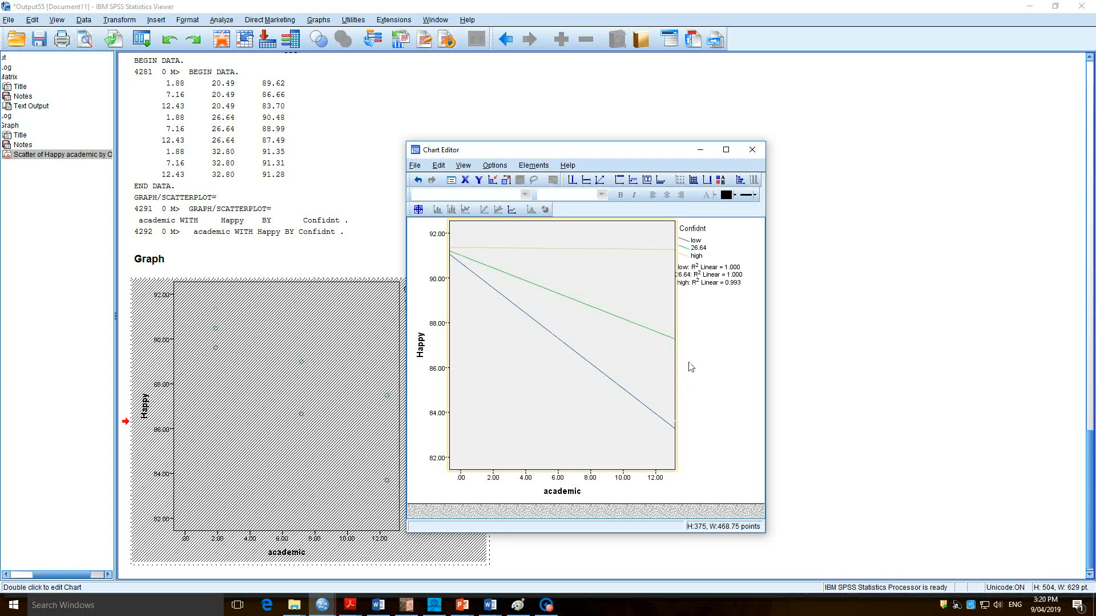
pyautogui.click(699, 251)
pyautogui.doubleClick(697, 253)
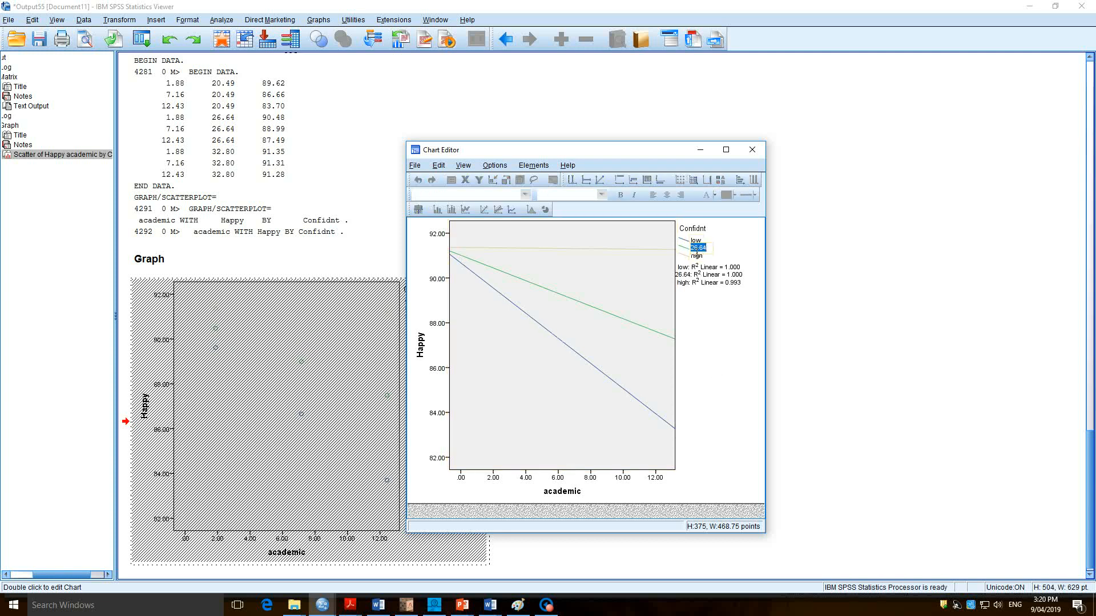
pyautogui.write('med')
pyautogui.click(727, 301)
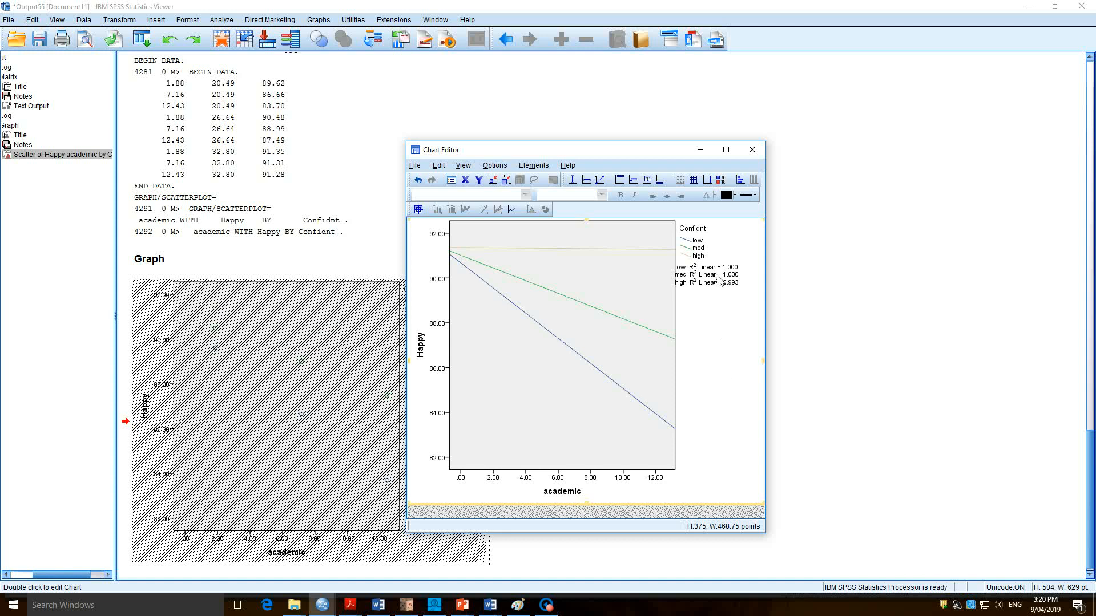
pyautogui.click(720, 282)
pyautogui.press('Delete')
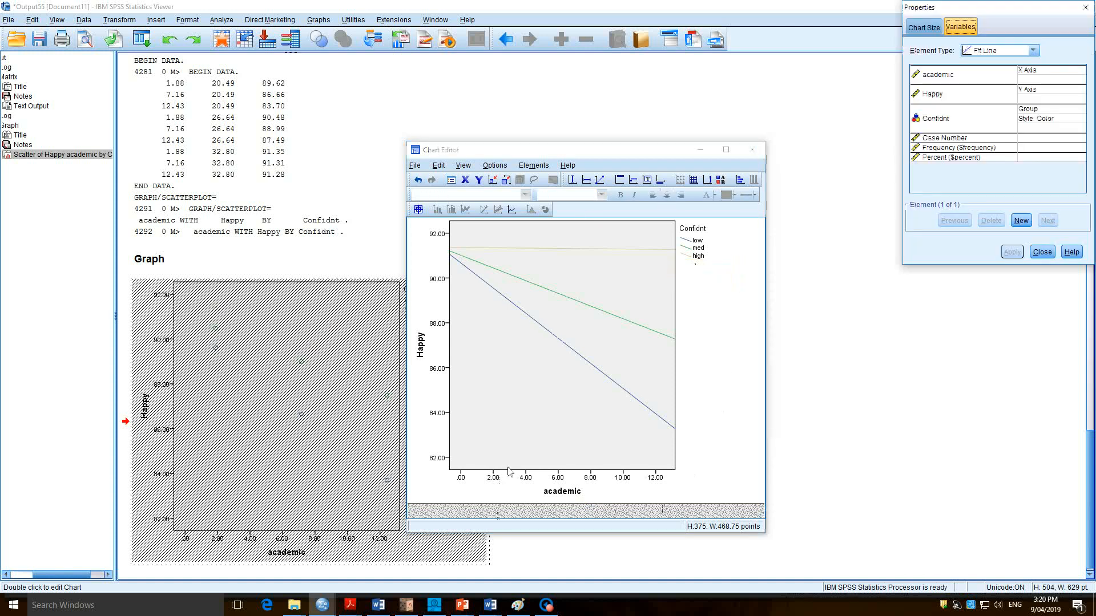
# Set the number labels on the academic axis to Arial, size 12.
pyautogui.click(524, 479)
pyautogui.click(525, 479)
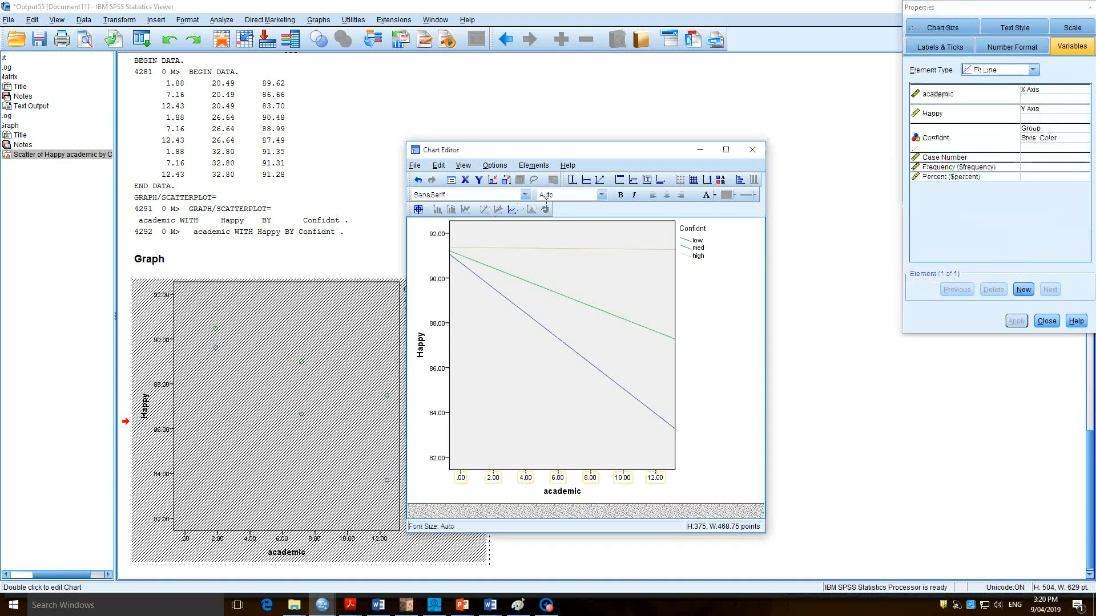
pyautogui.click(525, 195)
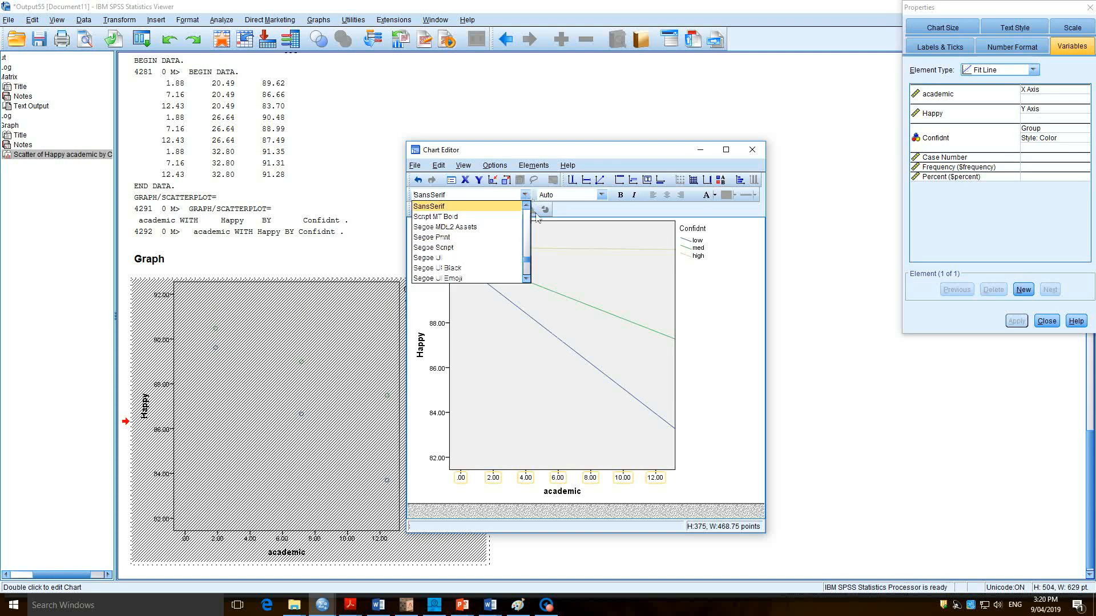
pyautogui.moveTo(528, 264); pyautogui.dragTo(526, 215)
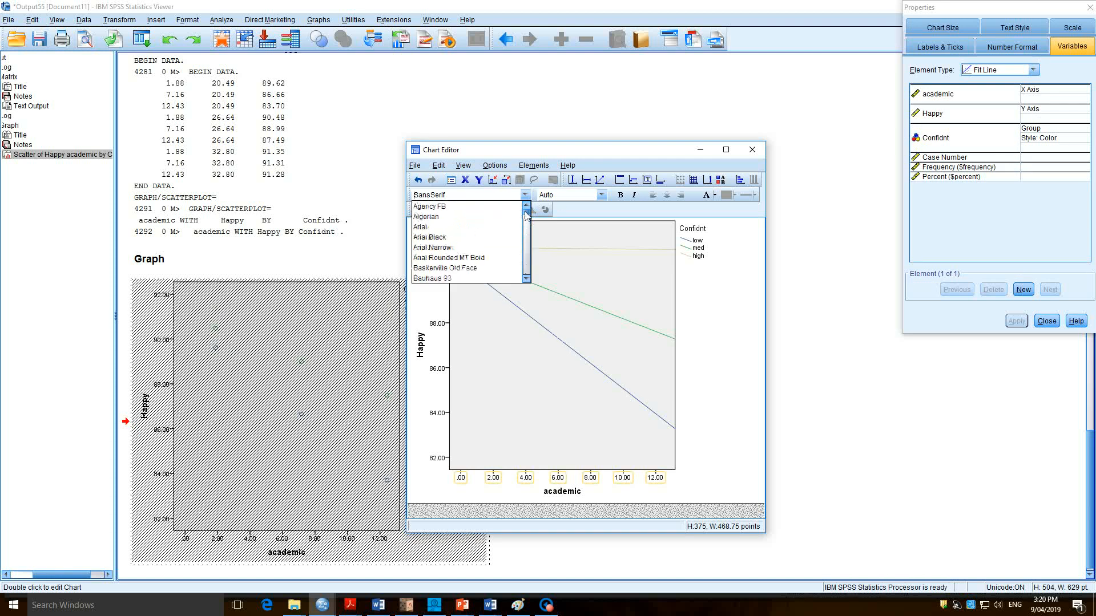
pyautogui.click(434, 226)
pyautogui.click(602, 196)
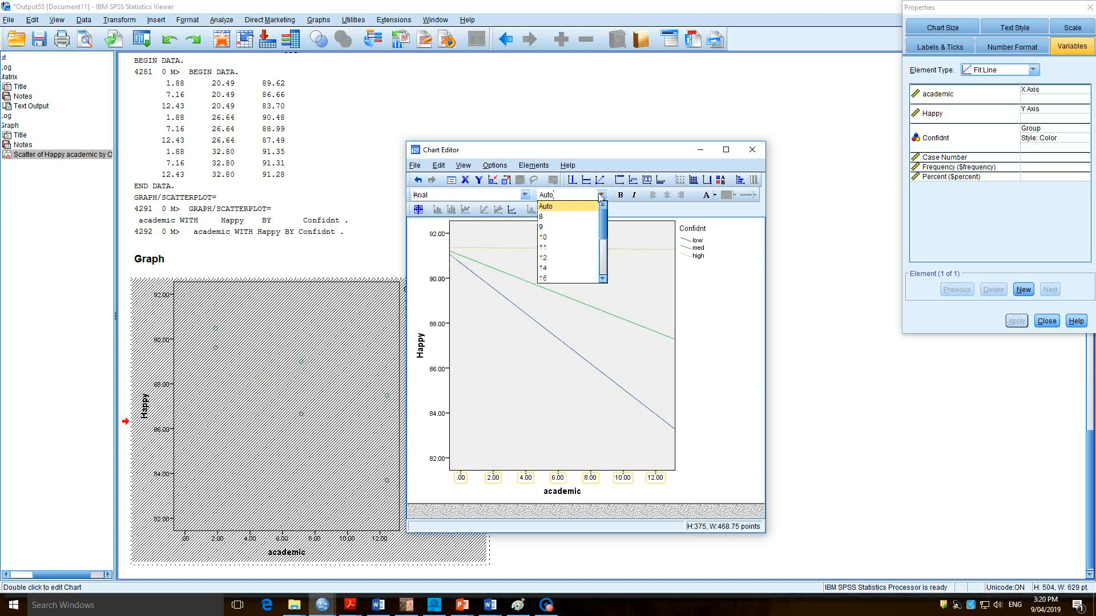
pyautogui.click(564, 264)
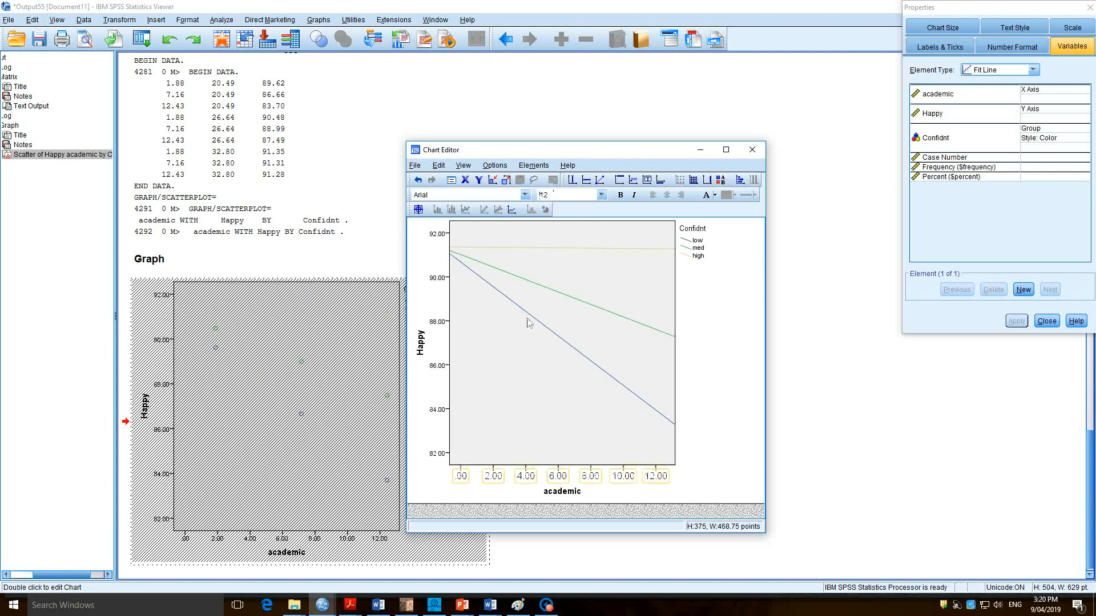
# Set the font size of the Happy axis number labels to 12.
pyautogui.click(437, 278)
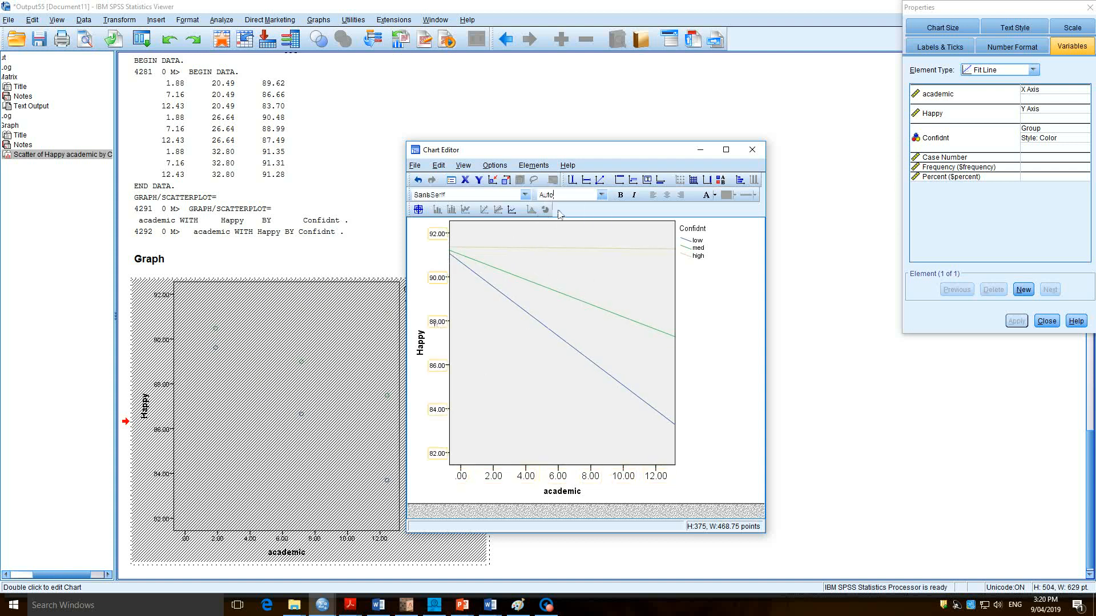
pyautogui.click(602, 195)
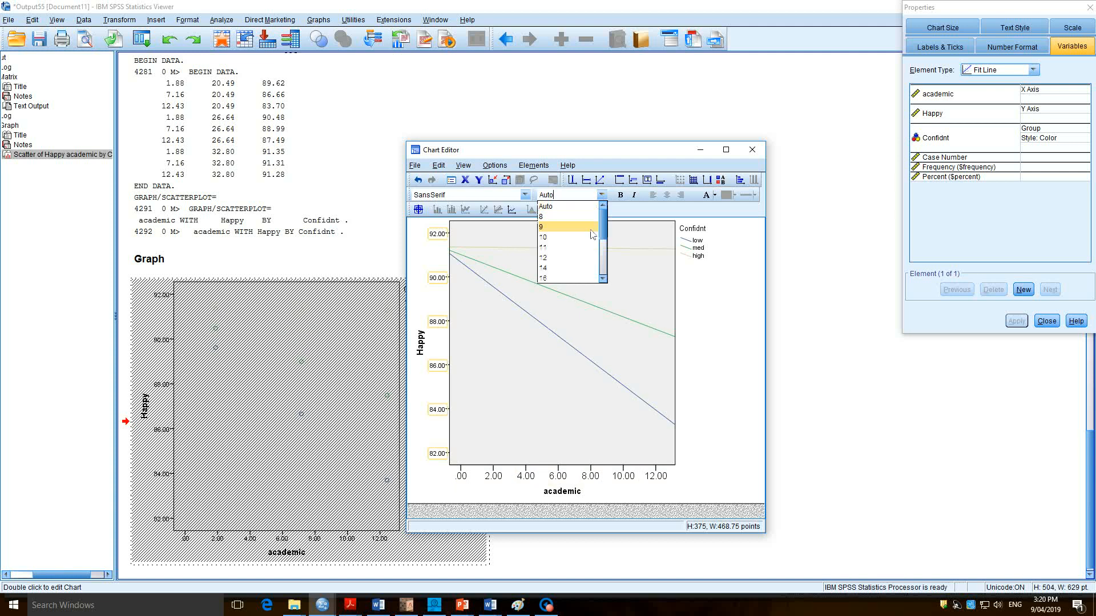
pyautogui.click(578, 258)
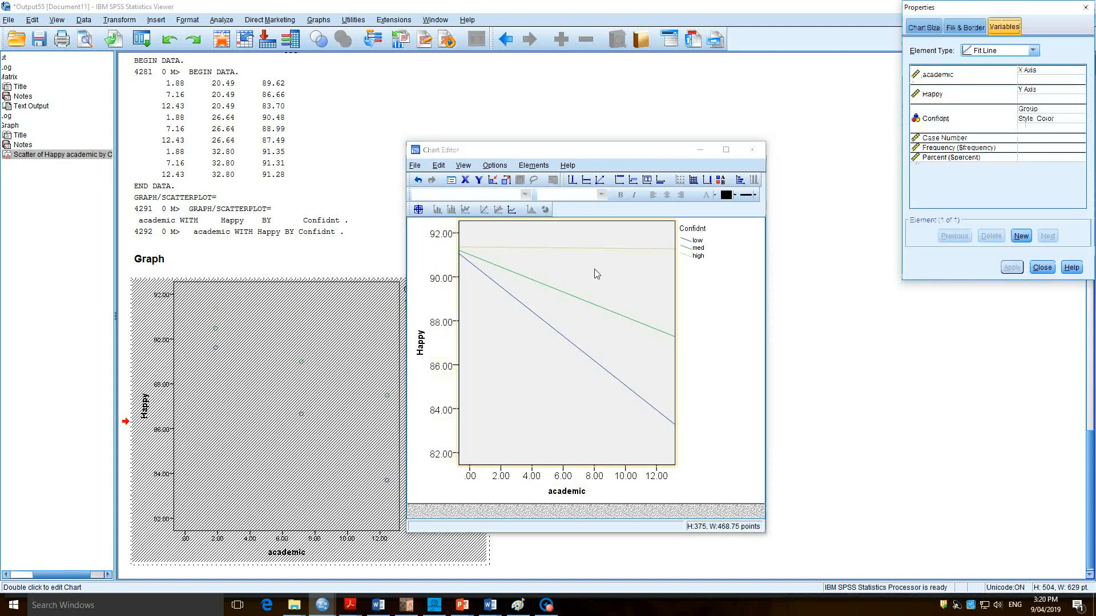
# Give the plot area a white fill and a transparent border, then close the chart editor.
pyautogui.click(950, 29)
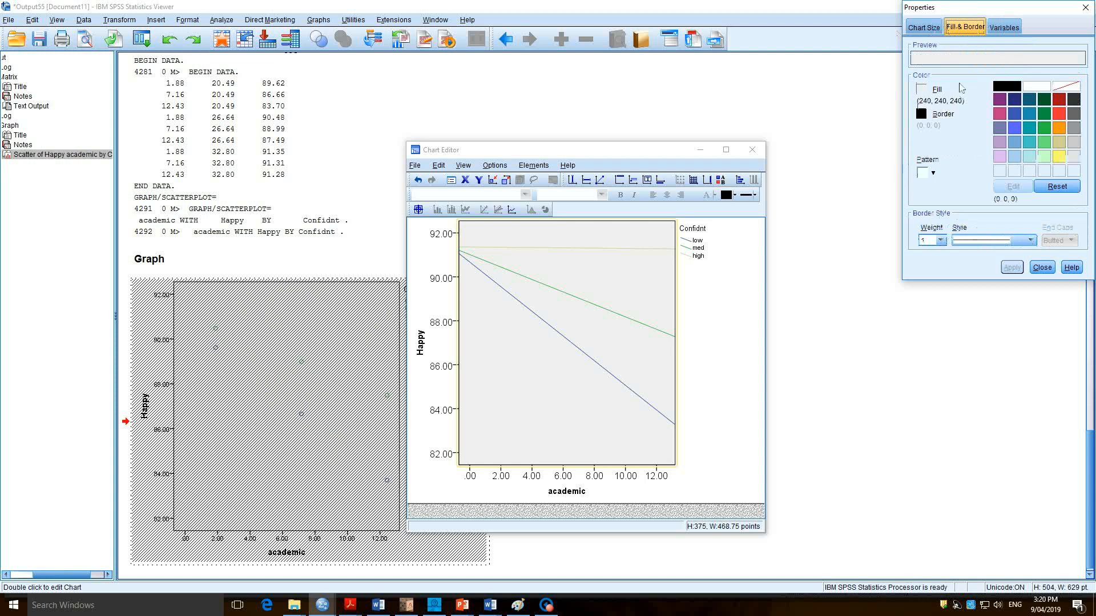
pyautogui.click(1035, 86)
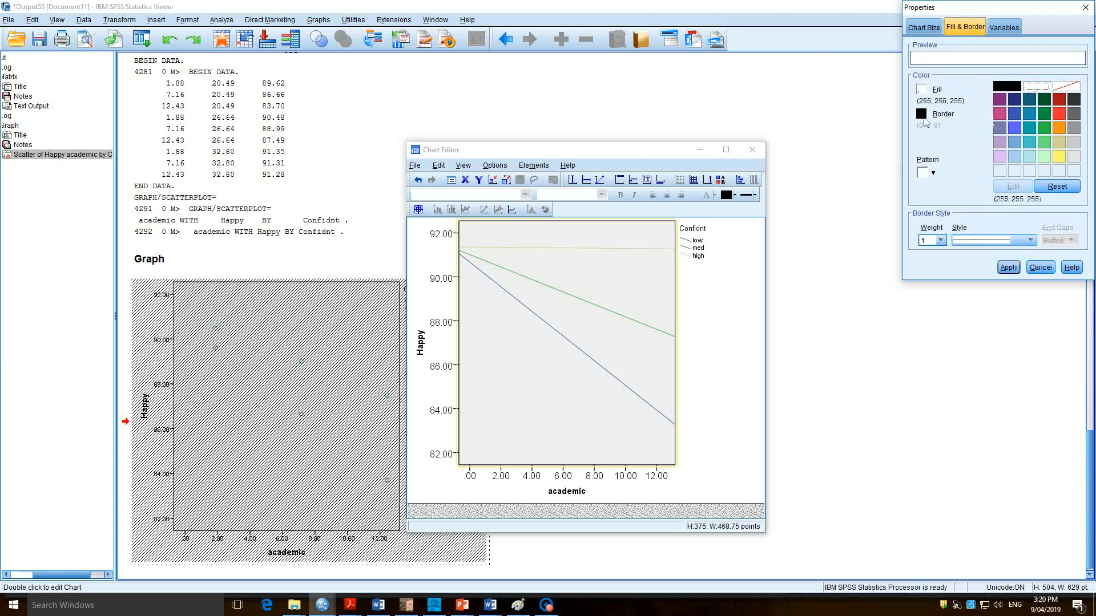
pyautogui.click(921, 114)
pyautogui.click(1066, 85)
pyautogui.click(1008, 268)
pyautogui.click(1008, 268)
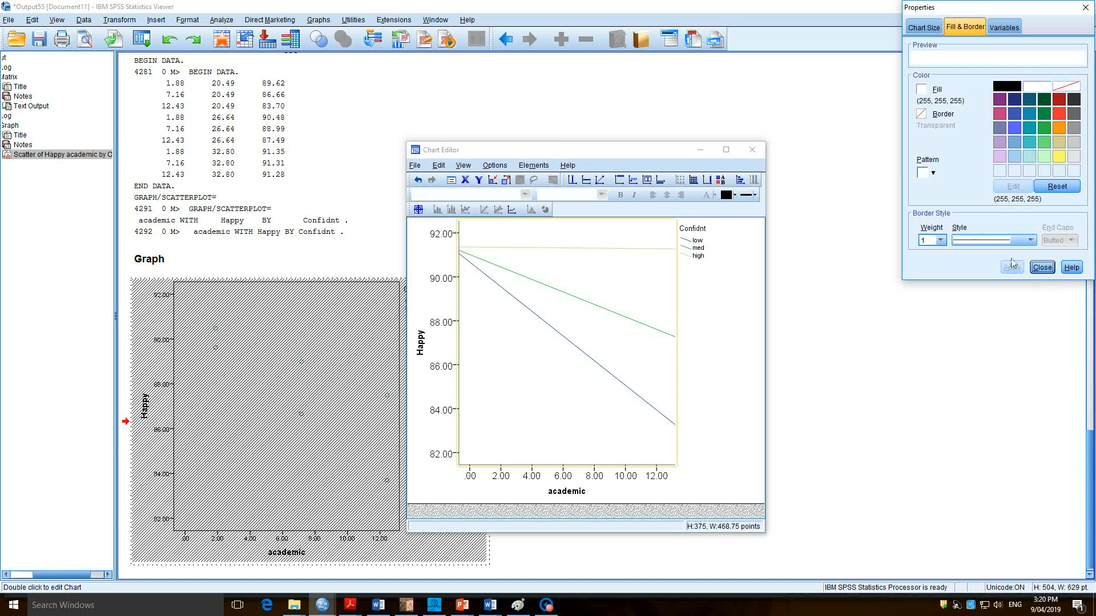
pyautogui.click(1042, 268)
pyautogui.click(752, 151)
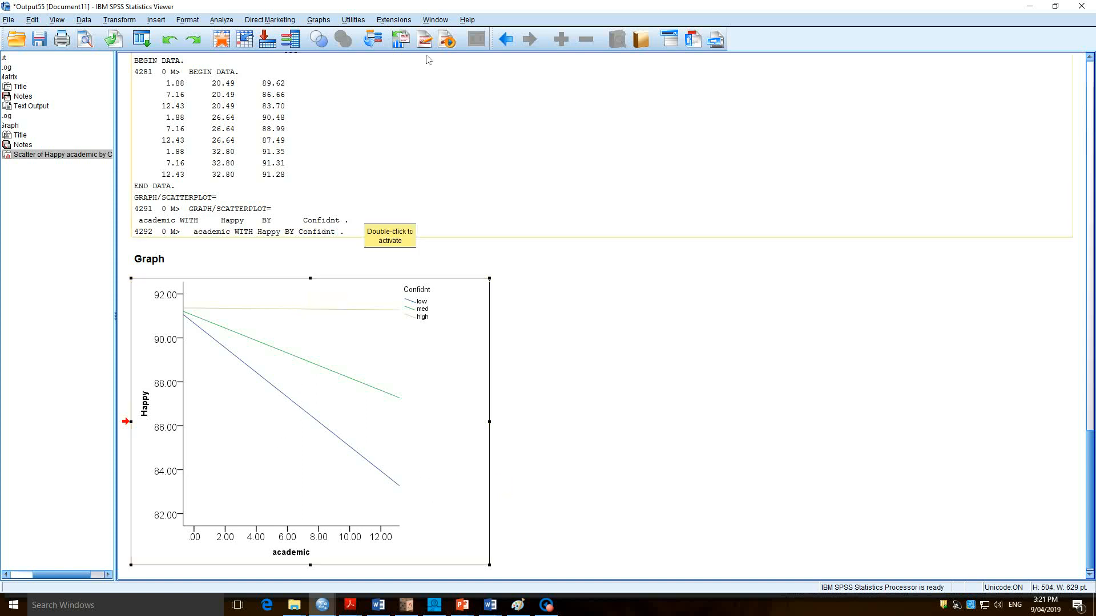
# Switch to the Syntax Editor and copy the nine data rows between BEGIN DATA and END DATA.
pyautogui.click(435, 20)
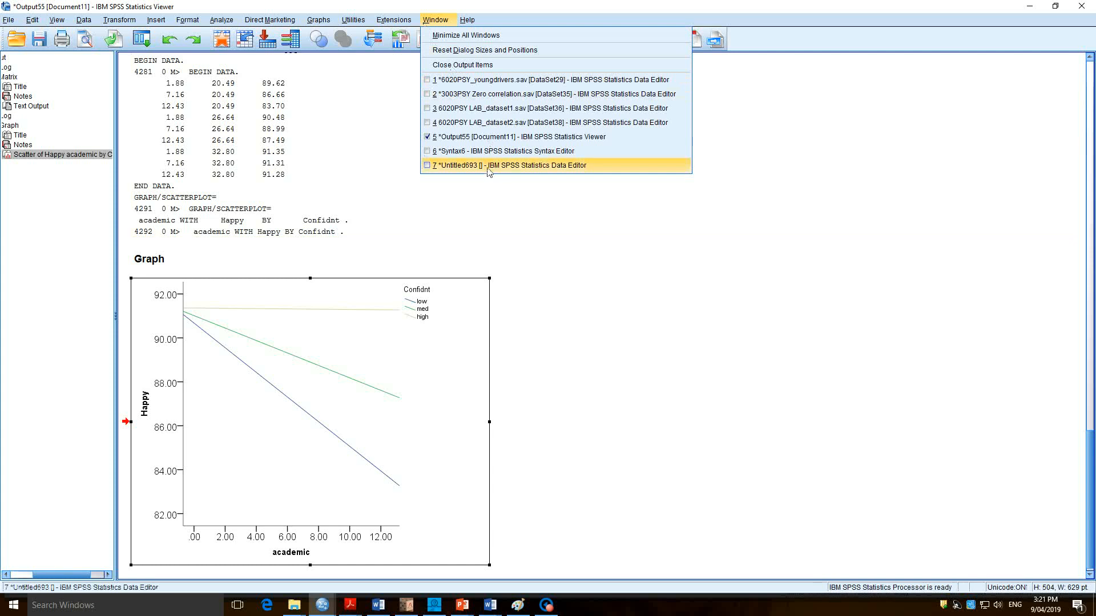
pyautogui.click(489, 151)
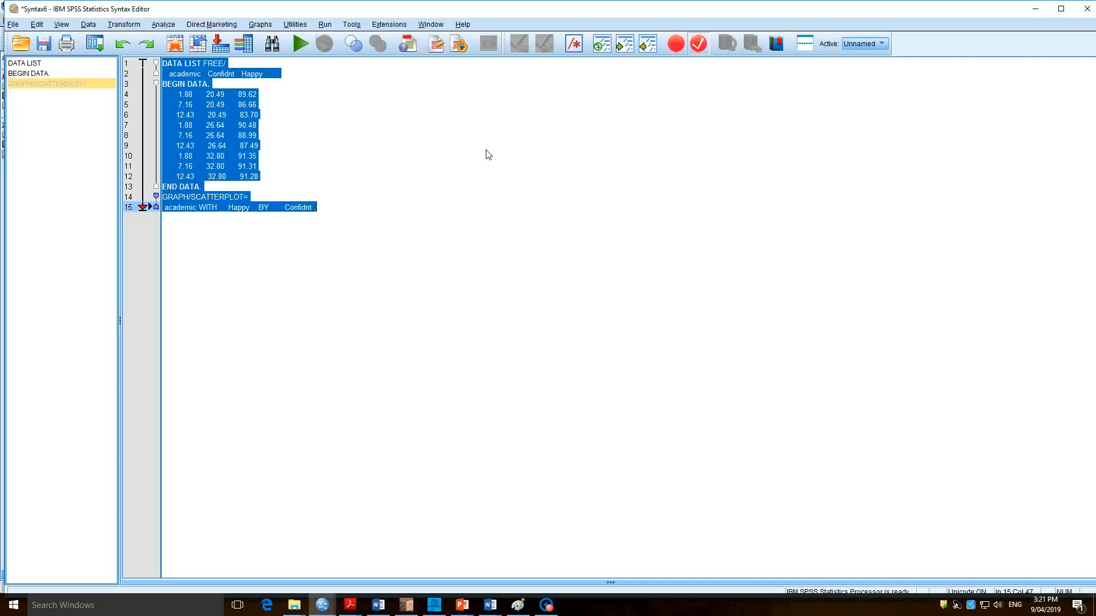
pyautogui.click(437, 198)
pyautogui.moveTo(241, 170); pyautogui.dragTo(154, 95)
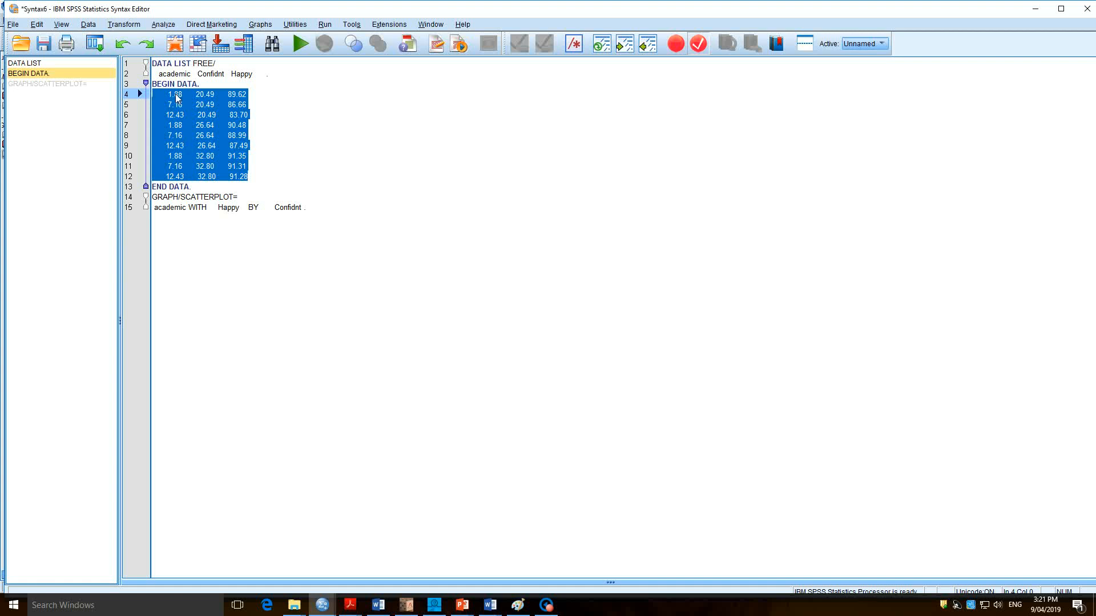
pyautogui.moveTo(178, 98)
pyautogui.mouseDown()
pyautogui.moveTo(218, 118)
pyautogui.moveTo(275, 177)
pyautogui.mouseUp()
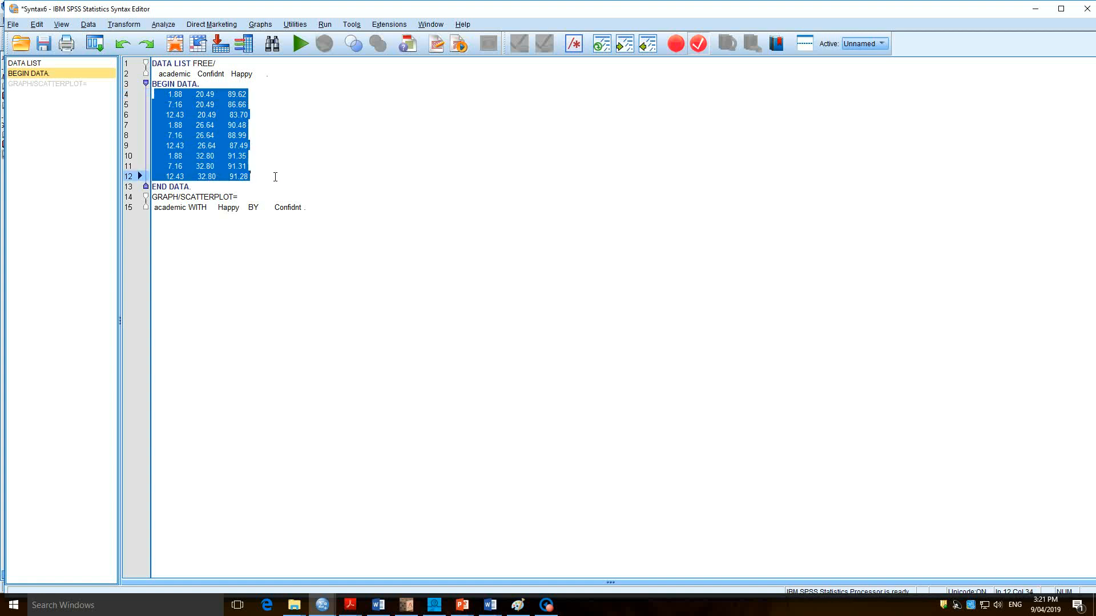
pyautogui.click(37, 24)
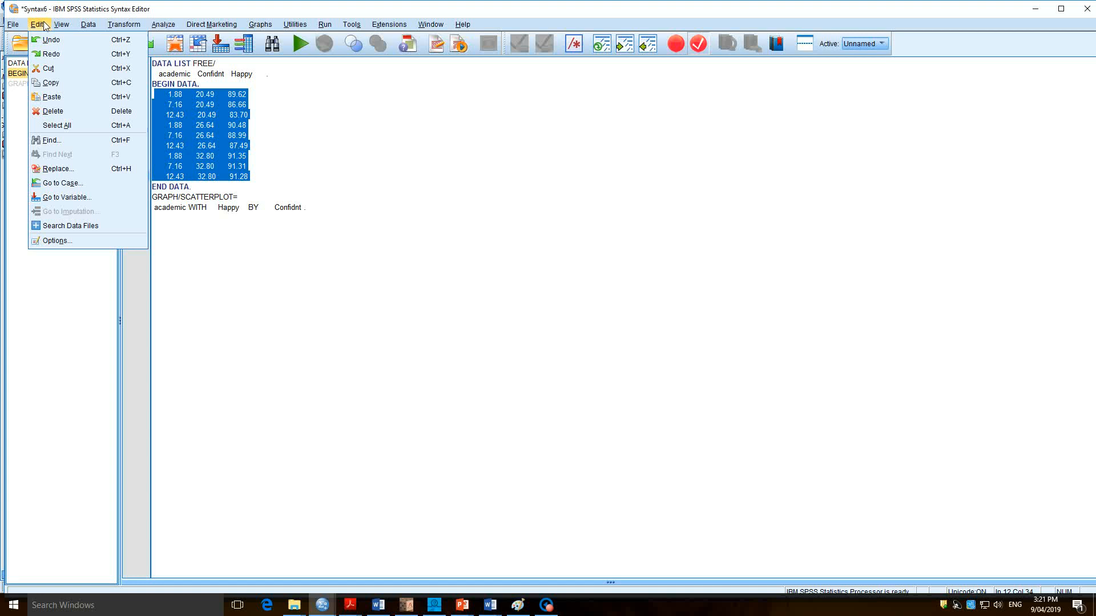
pyautogui.click(47, 83)
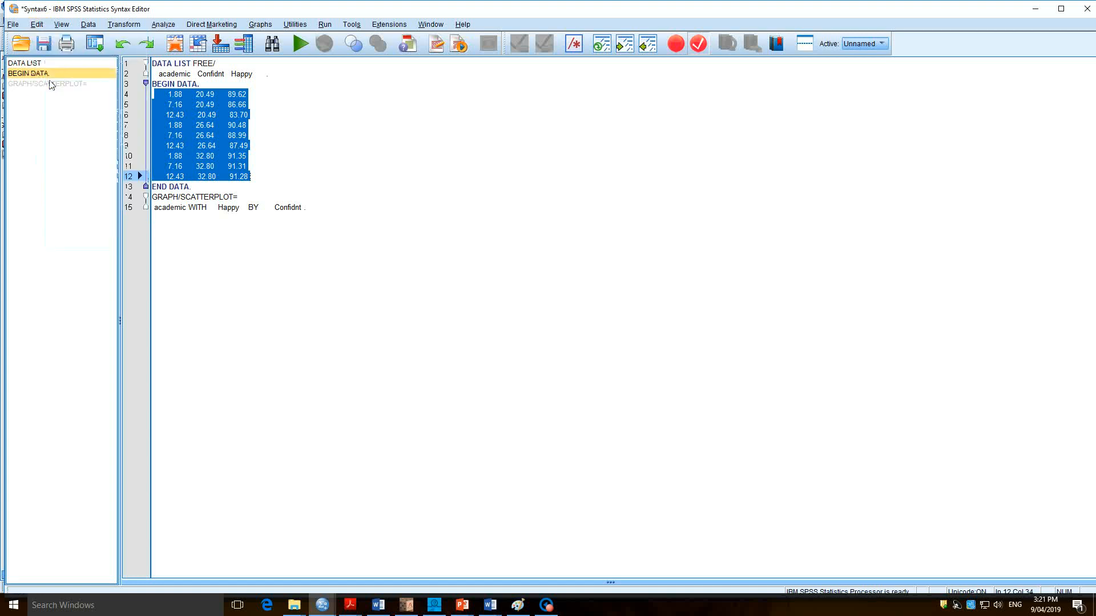
# Switch to Excel, create a blank workbook and paste the copied data rows starting at cell B4.
pyautogui.click(8, 610)
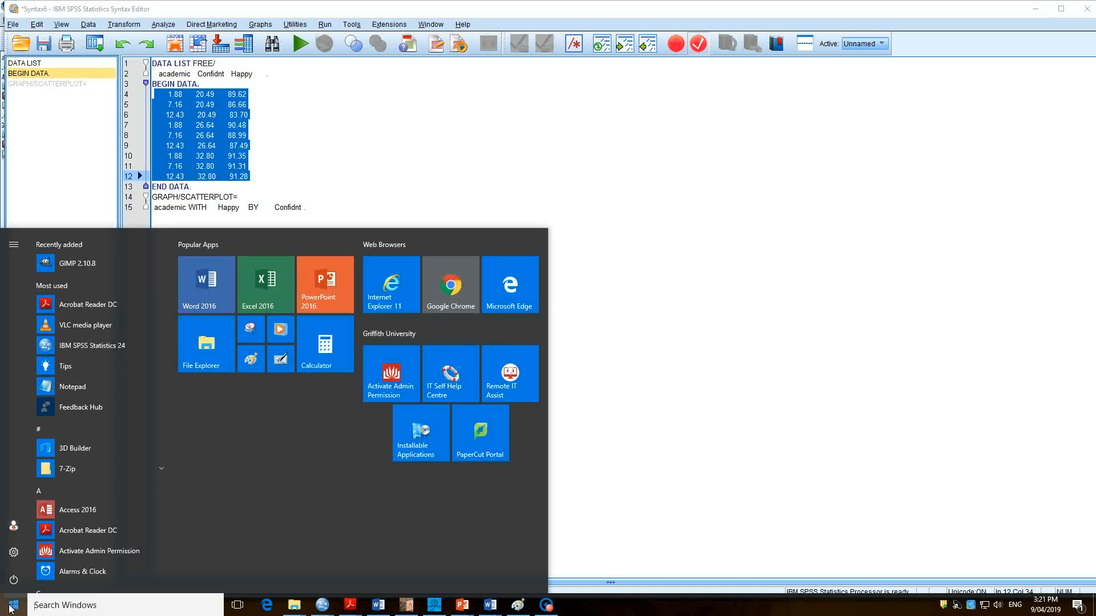
pyautogui.write('excel')
pyautogui.press('Return')
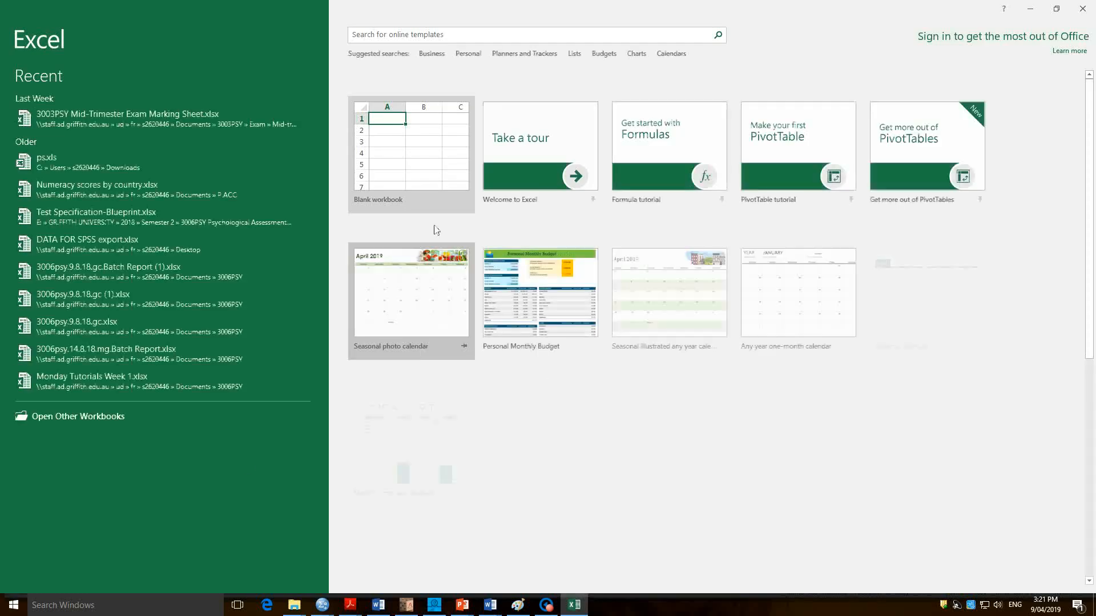
pyautogui.click(434, 171)
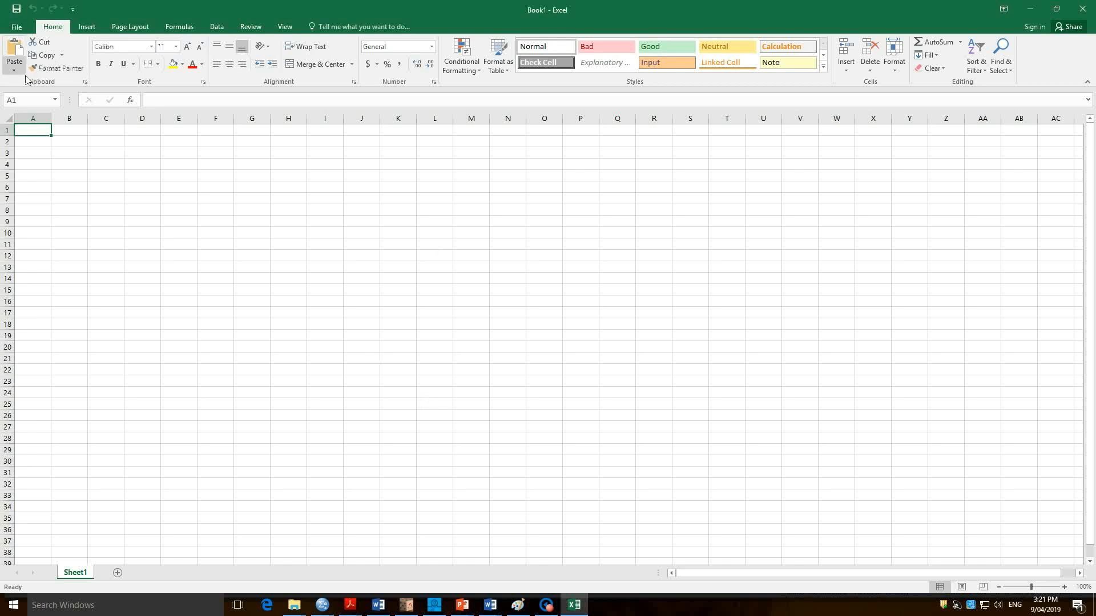
pyautogui.click(81, 163)
pyautogui.hotkey('ctrl', 'v')
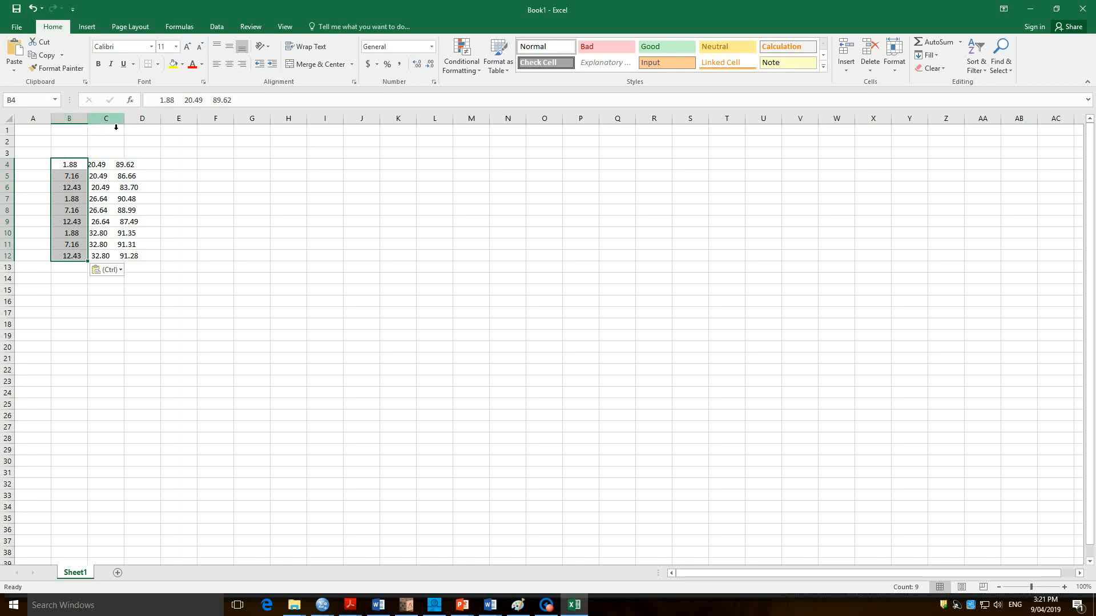
# Start Text to Columns on B4:B12 with Fixed width as the data type and proceed to the column breaks.
pyautogui.click(144, 119)
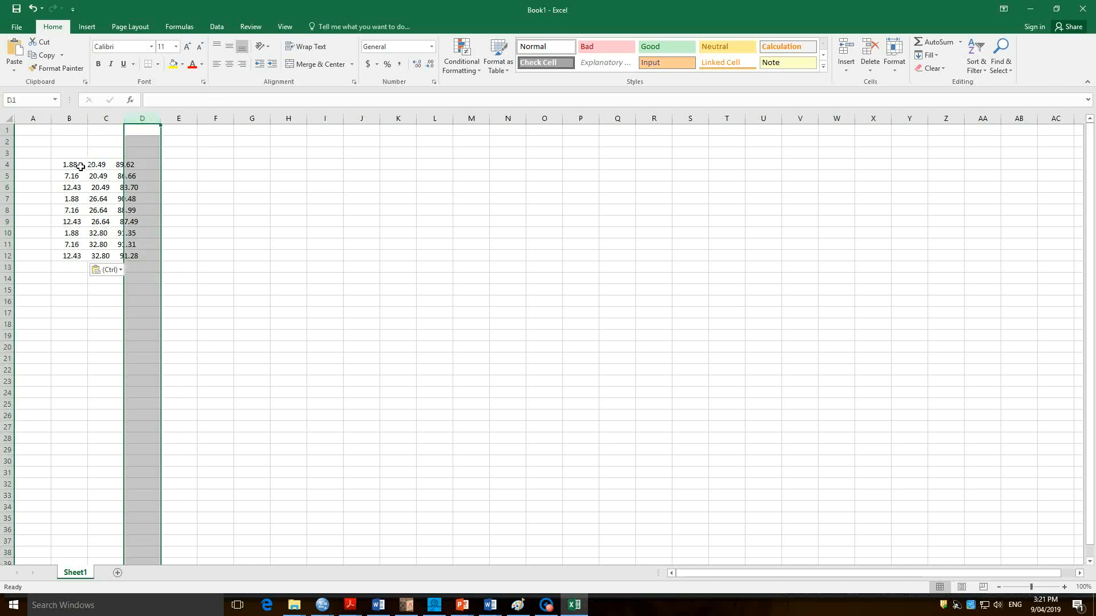
pyautogui.click(78, 166)
pyautogui.tripleClick(213, 102)
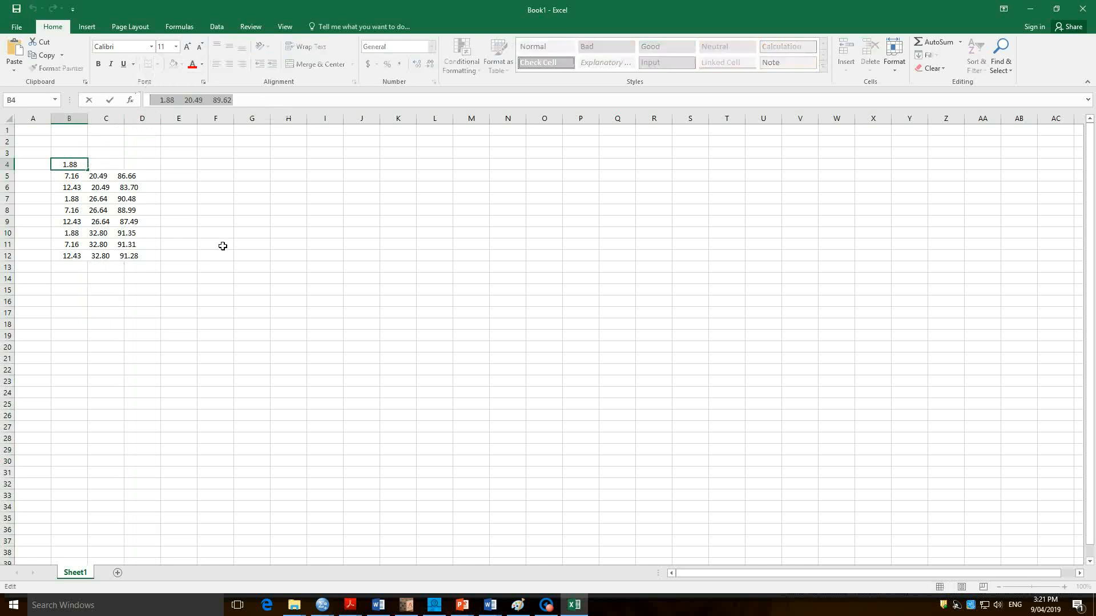
pyautogui.click(82, 280)
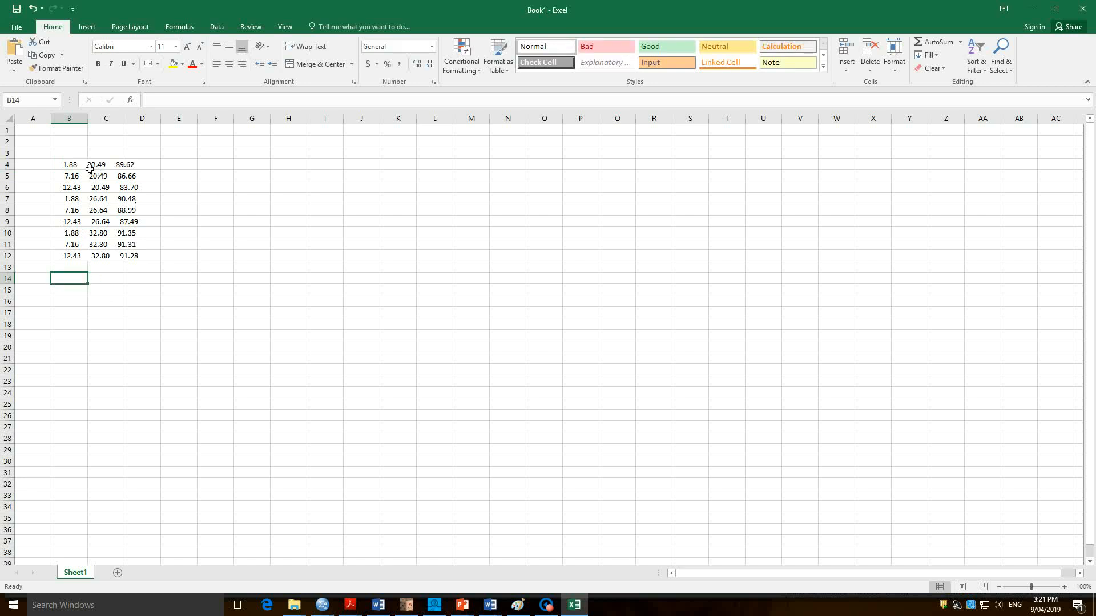
pyautogui.click(71, 164)
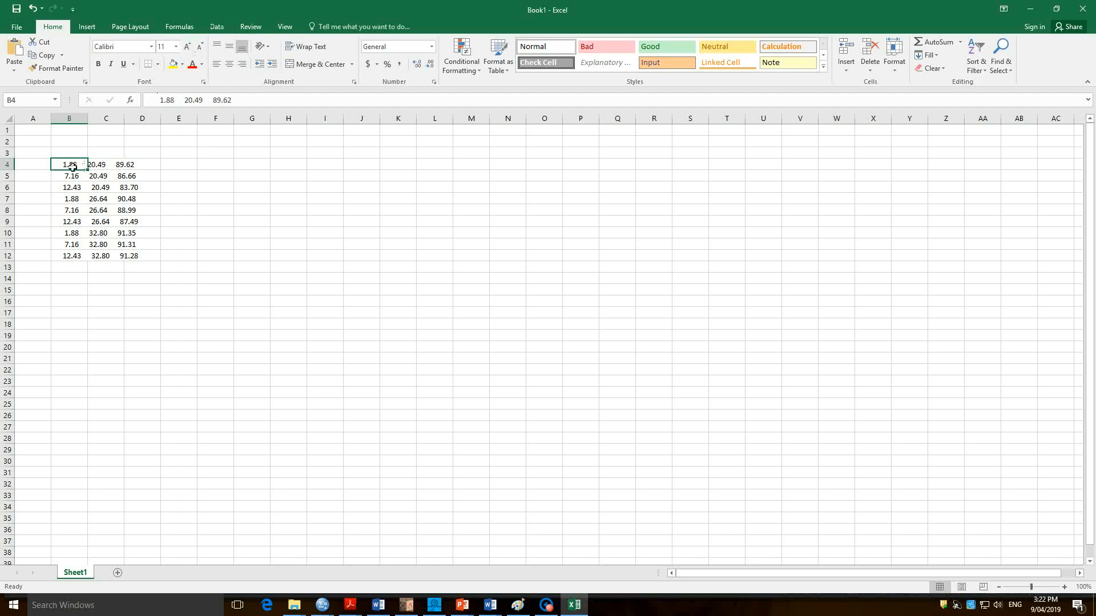
pyautogui.moveTo(72, 167); pyautogui.dragTo(61, 262)
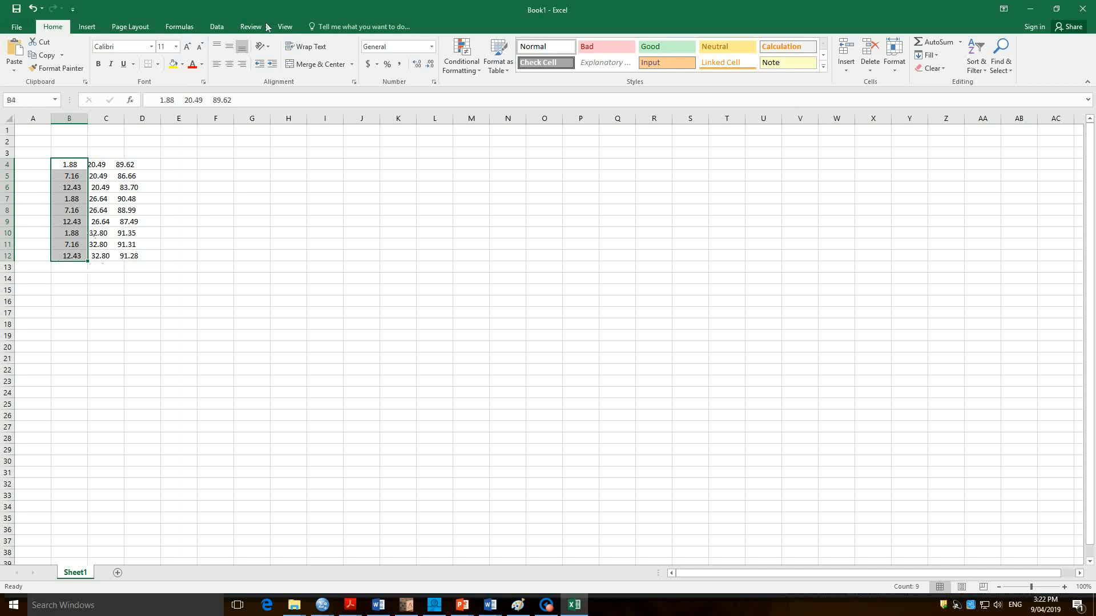
pyautogui.click(217, 26)
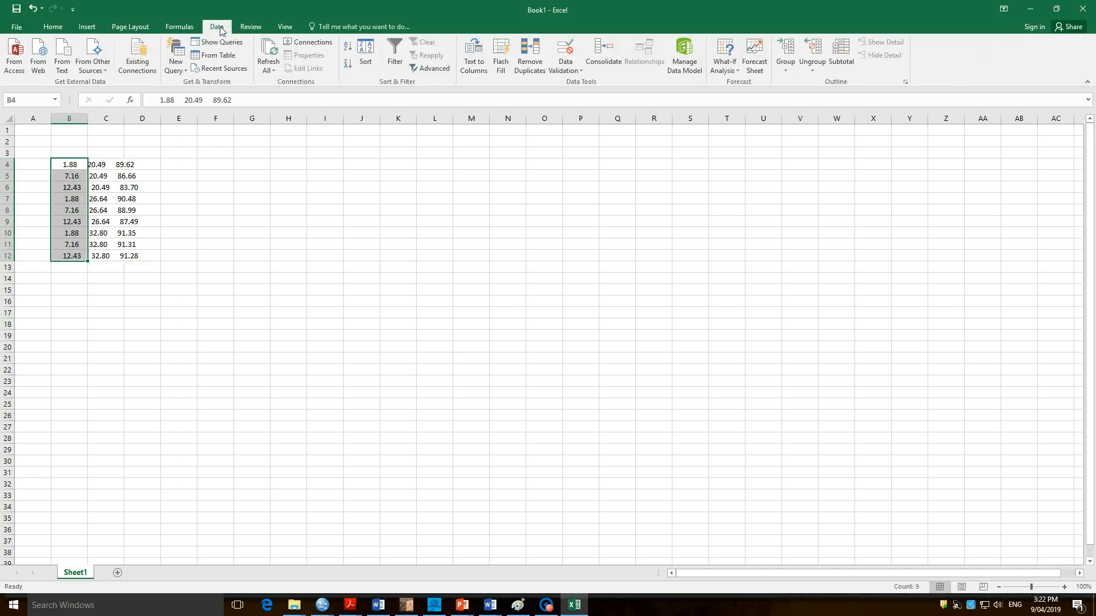
pyautogui.click(464, 74)
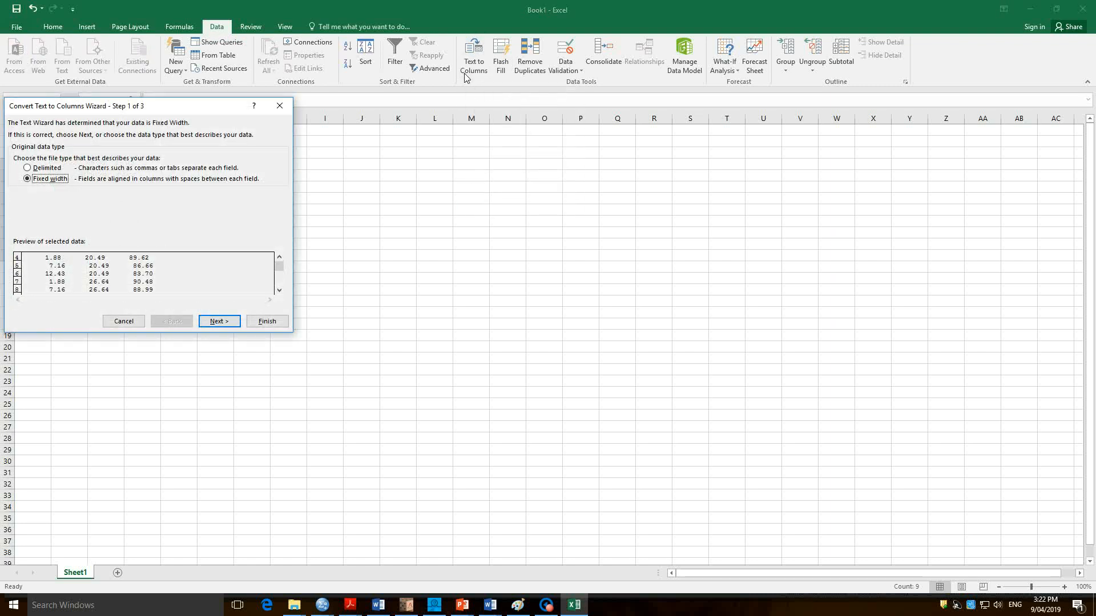
pyautogui.click(40, 168)
pyautogui.click(47, 179)
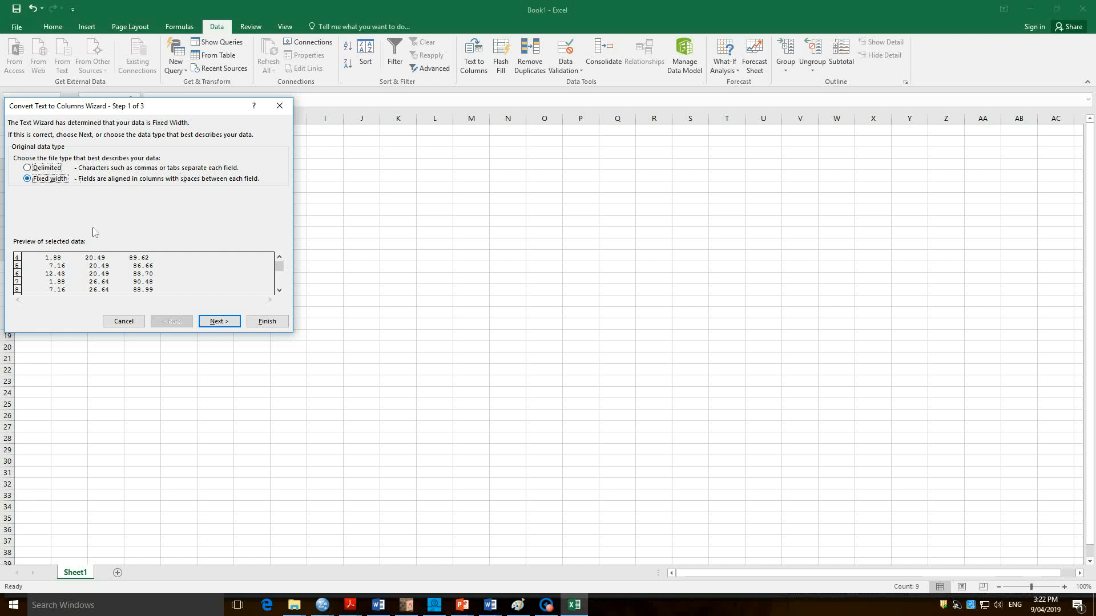
pyautogui.click(220, 323)
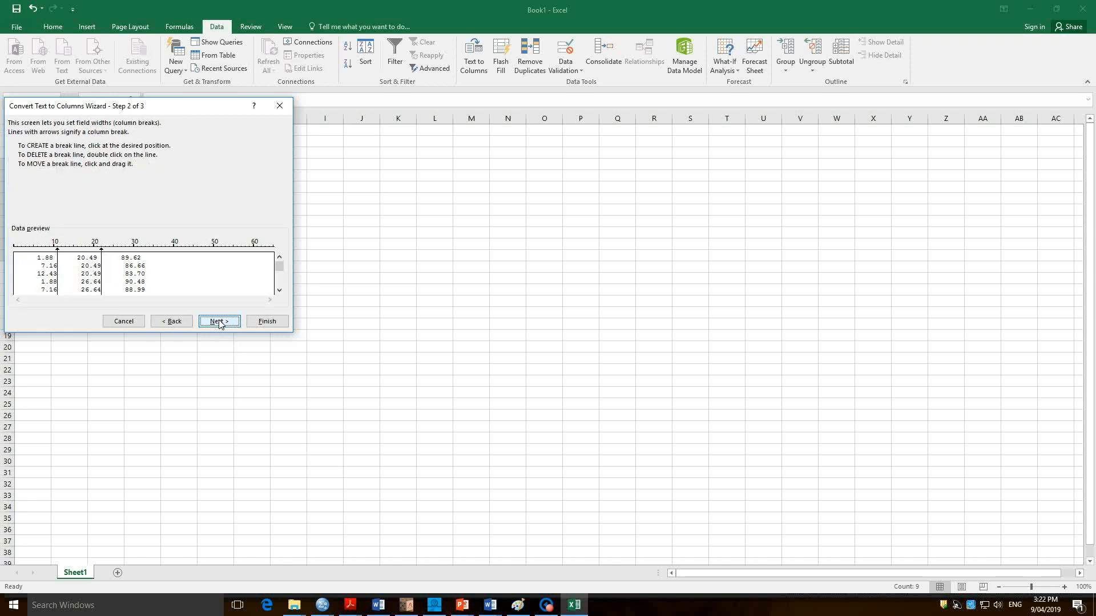
# Adjust the first column break in the data preview and finish splitting the rows into three columns.
pyautogui.moveTo(58, 261)
pyautogui.mouseDown()
pyautogui.moveTo(45, 254)
pyautogui.moveTo(62, 256)
pyautogui.mouseUp()
pyautogui.click(61, 255)
pyautogui.click(266, 323)
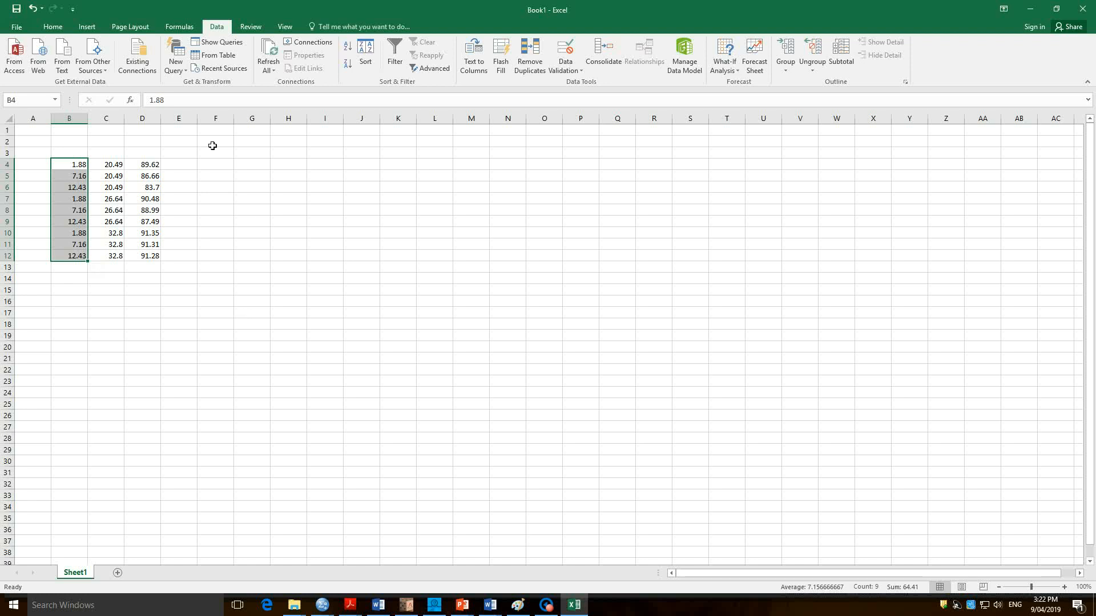
# Enter the headers IV, Moderator and DV in B3:D3 above the data and widen column C.
pyautogui.click(77, 158)
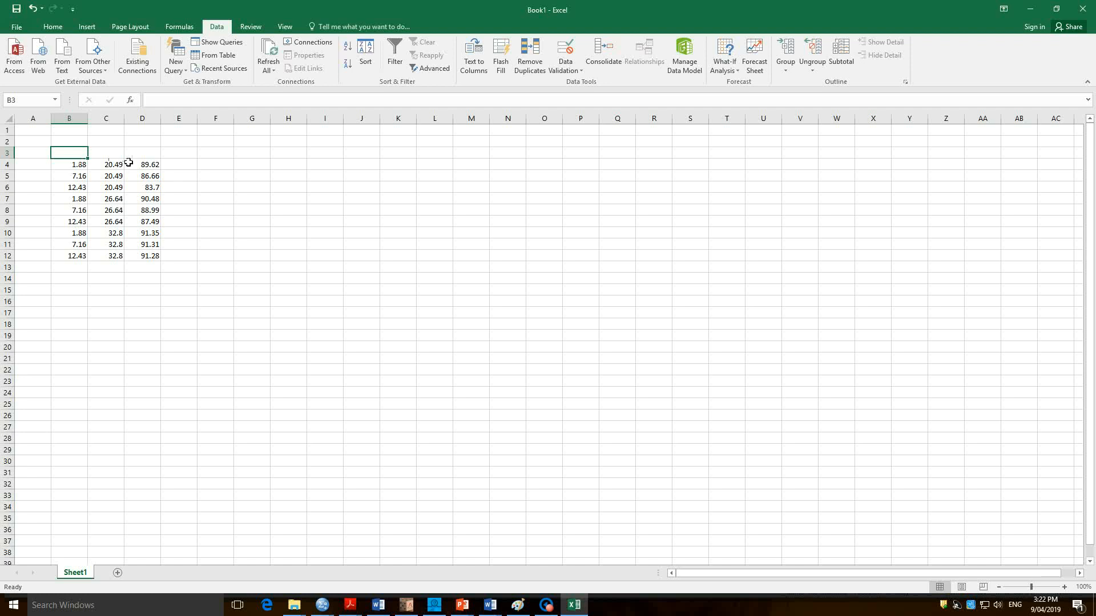
pyautogui.write('IV')
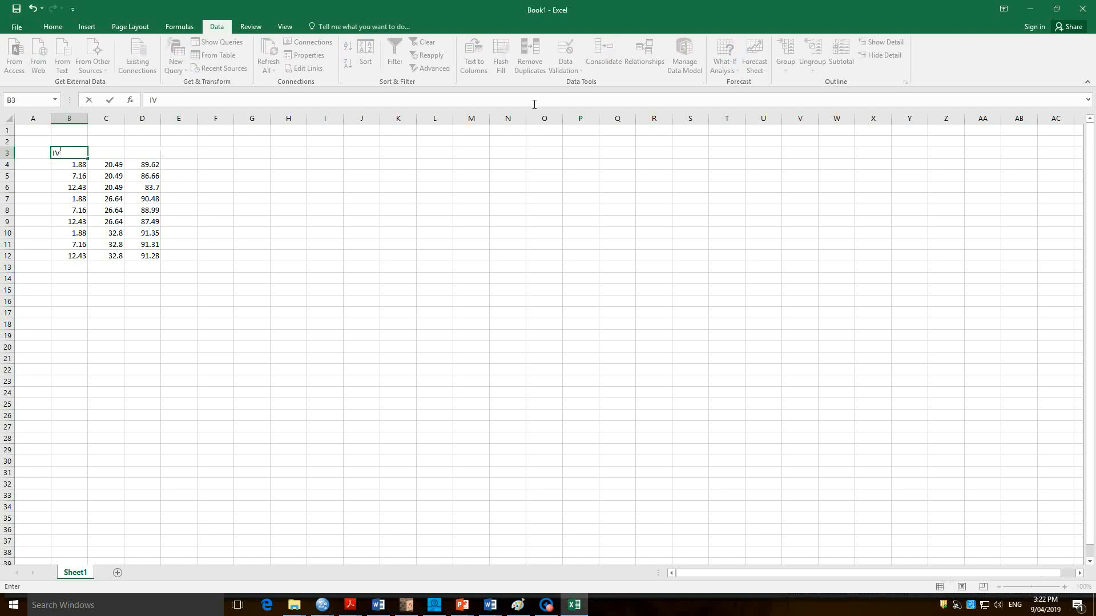
pyautogui.press('Tab')
pyautogui.press('Tab')
pyautogui.write('DV')
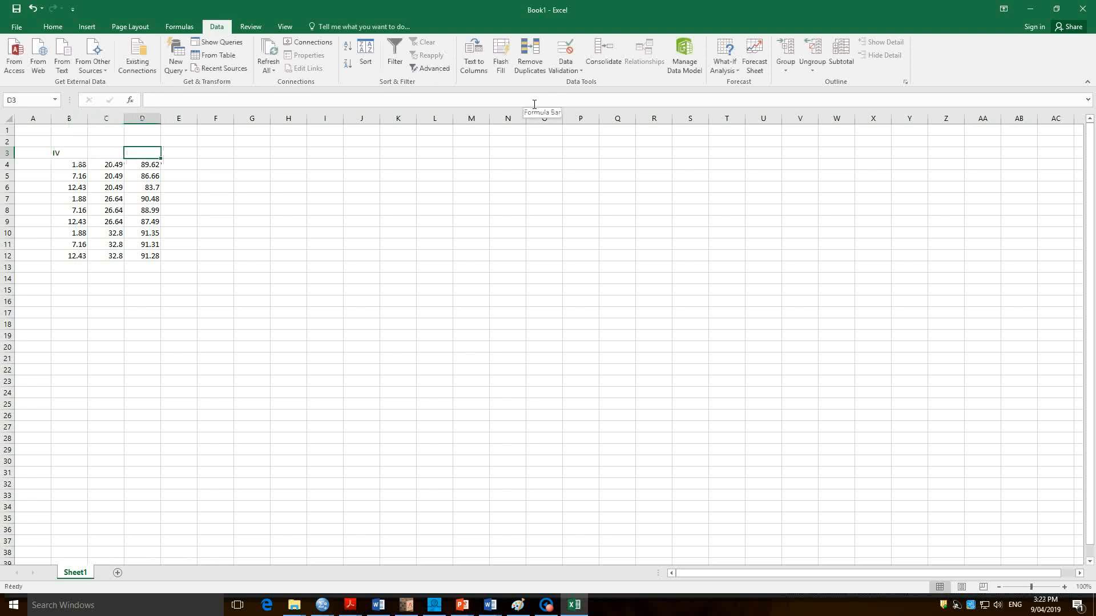
pyautogui.press('Left')
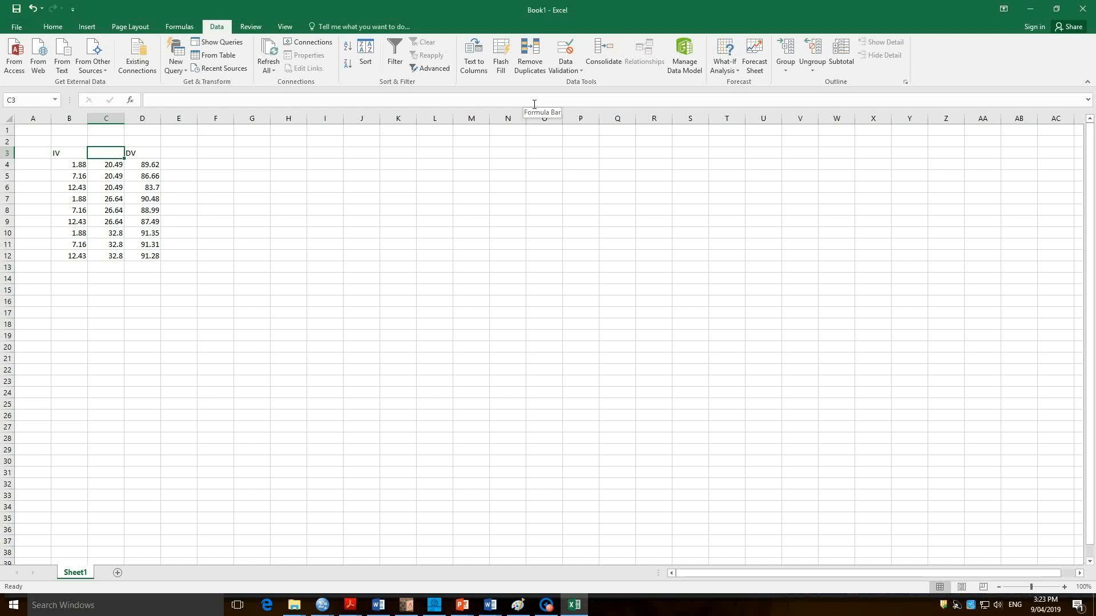
pyautogui.write('Mo')
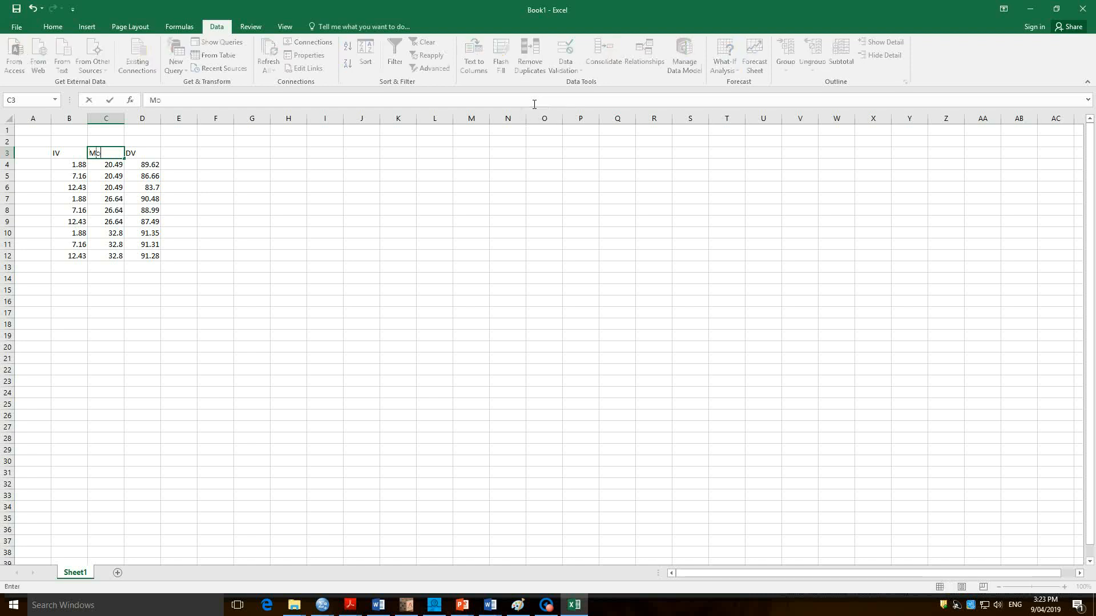
pyautogui.write('derator')
pyautogui.press('Return')
pyautogui.moveTo(126, 122); pyautogui.dragTo(137, 125)
# Centre the headers in B3:D3 and make them bold.
pyautogui.moveTo(66, 154); pyautogui.dragTo(145, 154)
pyautogui.click(52, 26)
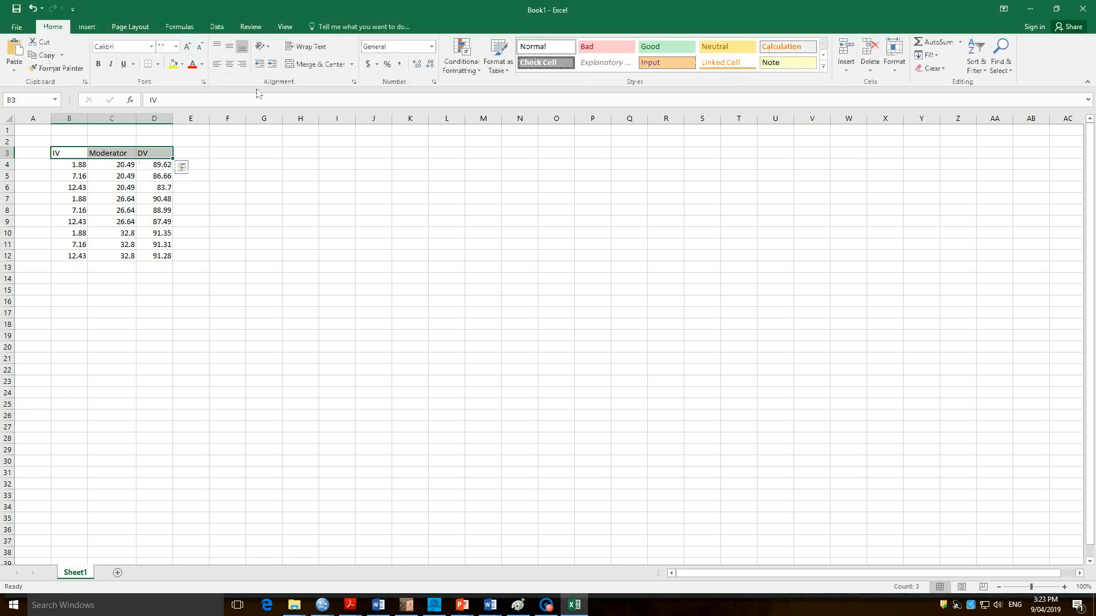
pyautogui.click(229, 64)
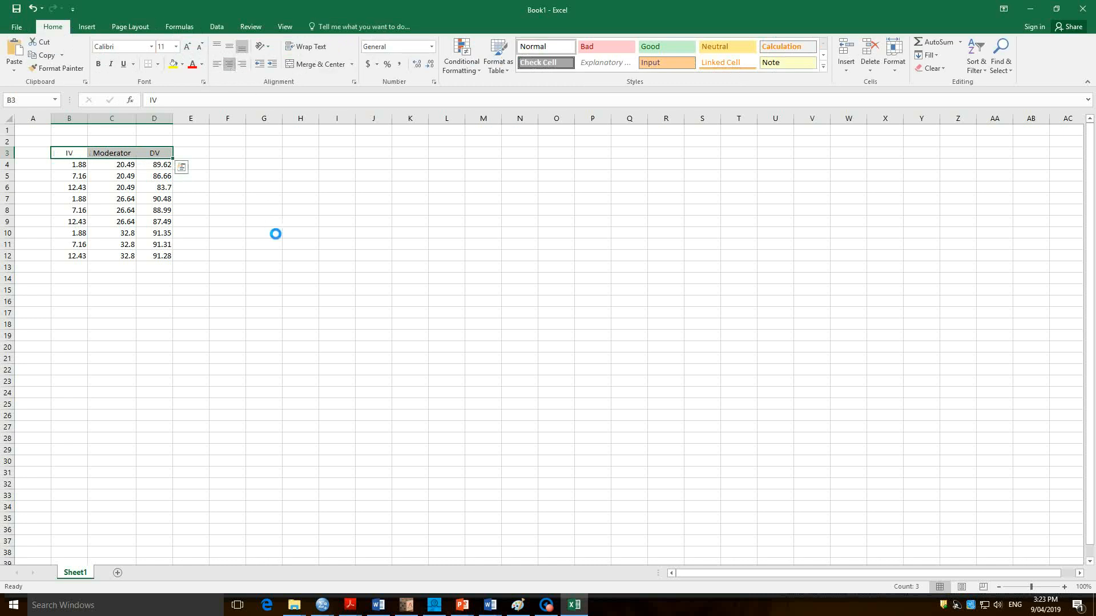
pyautogui.hotkey('ctrl', 'b')
pyautogui.click(234, 280)
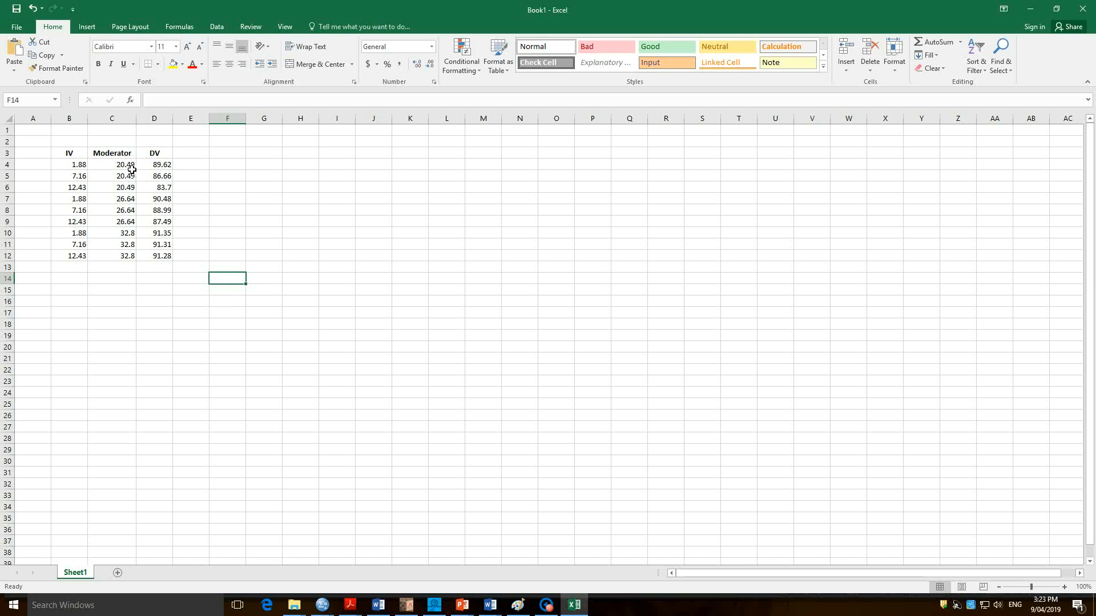
# Replace the first Moderator value in cell C4 with the label Low.
pyautogui.moveTo(123, 201); pyautogui.dragTo(126, 221)
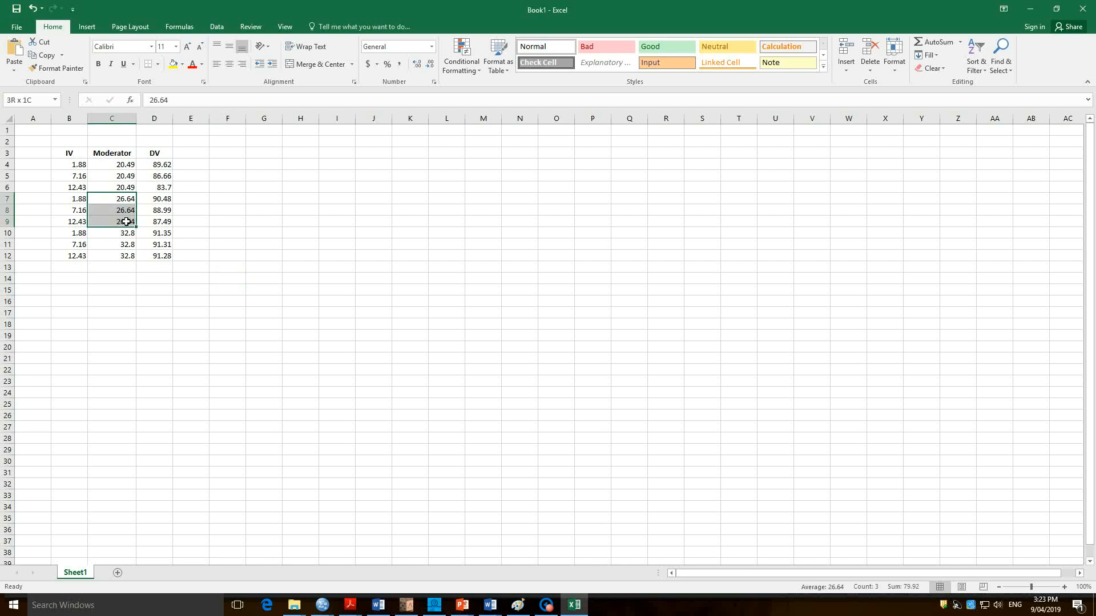
pyautogui.moveTo(124, 165); pyautogui.dragTo(124, 194)
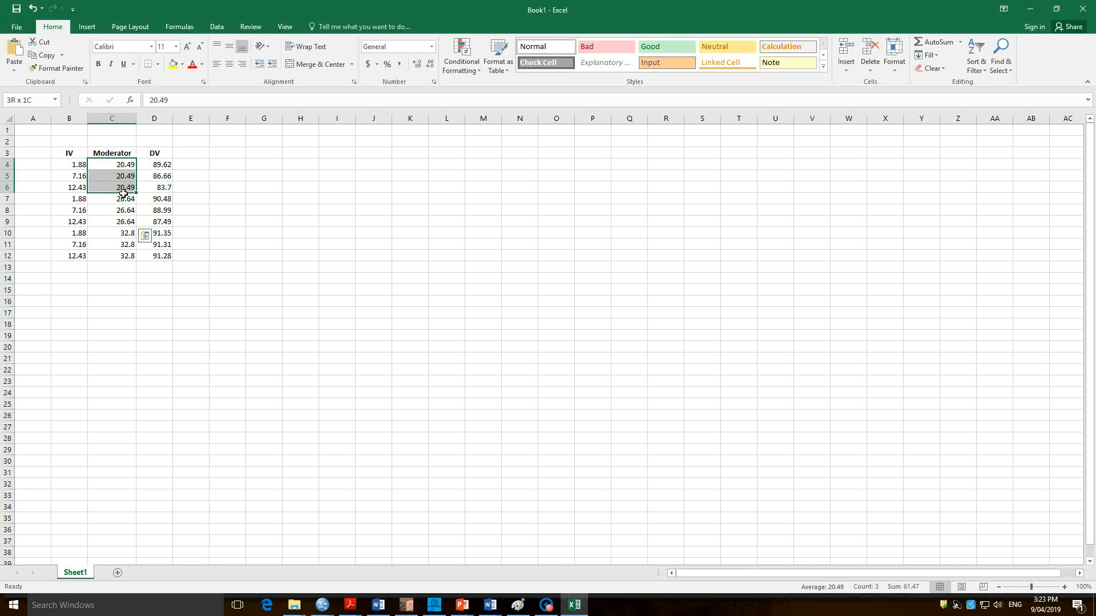
pyautogui.moveTo(125, 234); pyautogui.dragTo(126, 261)
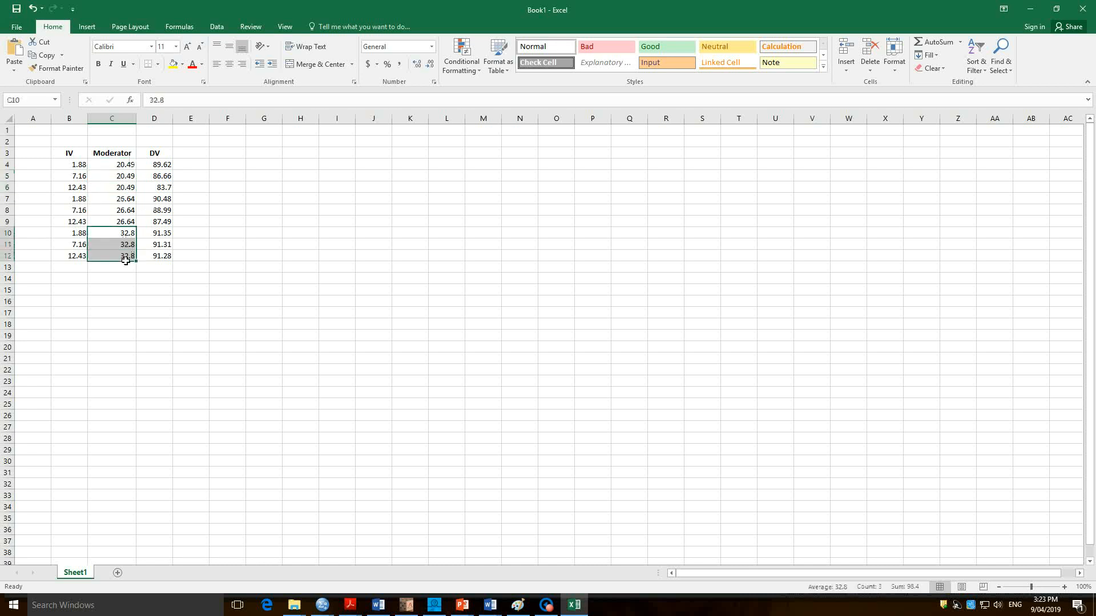
pyautogui.click(125, 166)
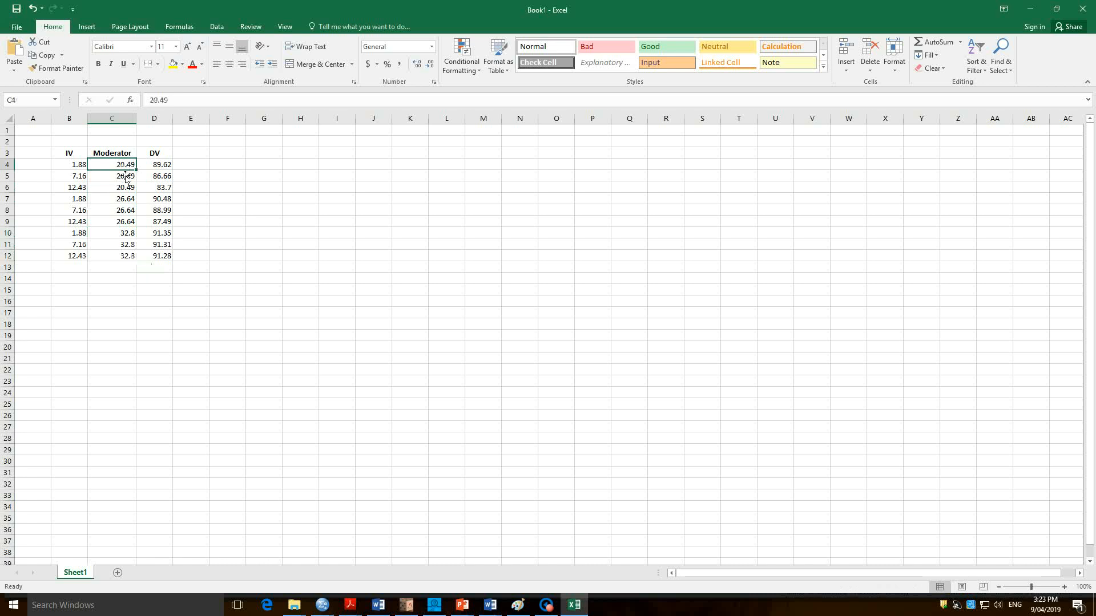
pyautogui.write('Low')
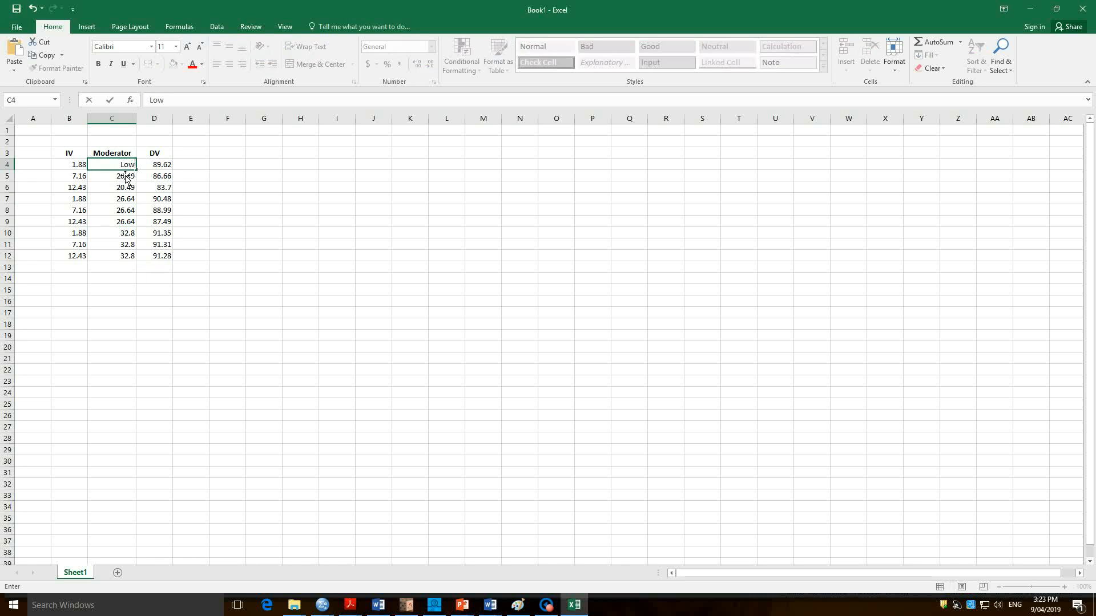
pyautogui.click(126, 177)
pyautogui.press('Up')
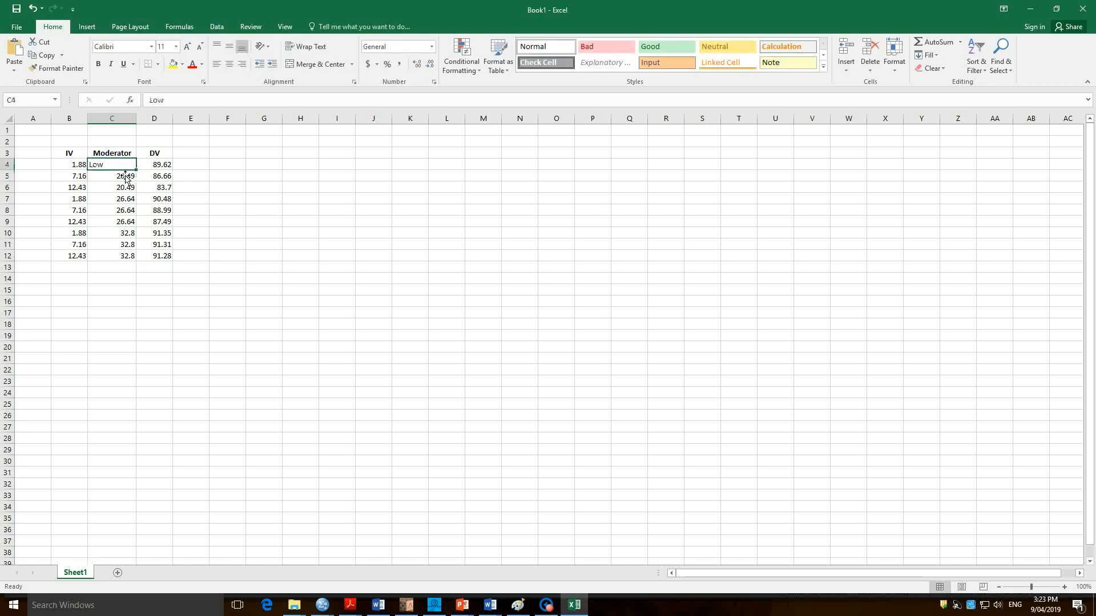
pyautogui.write('Low self-co')
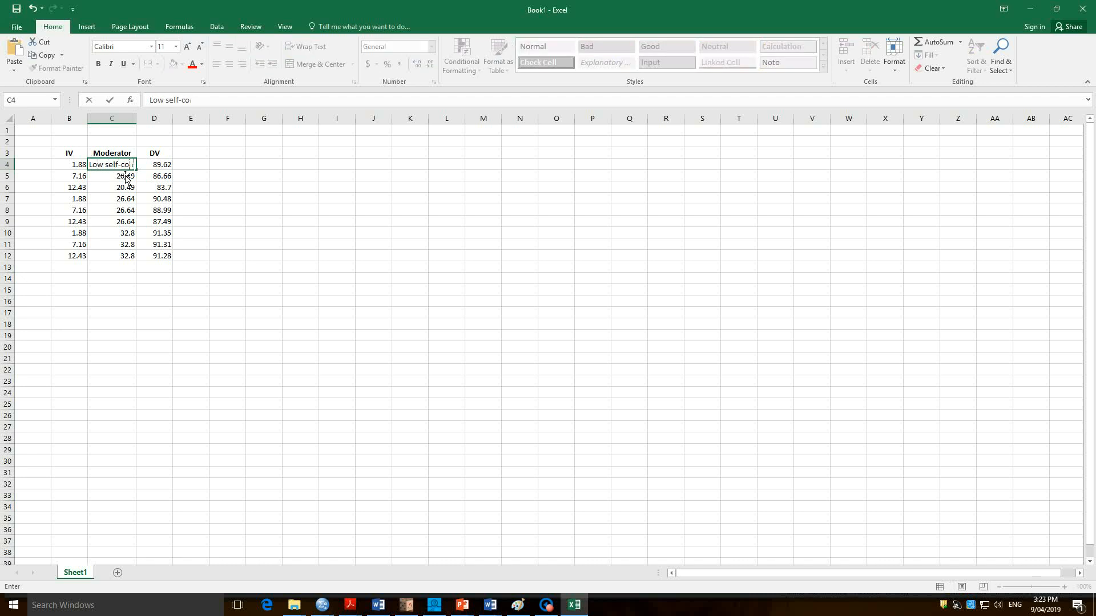
pyautogui.press('BackSpace')
pyautogui.press('BackSpace')
pyautogui.press('BackSpace')
pyautogui.press('BackSpace')
pyautogui.press('BackSpace')
pyautogui.press('BackSpace')
pyautogui.press('BackSpace')
pyautogui.press('BackSpace')
pyautogui.press('Return')
pyautogui.press('Down')
pyautogui.press('Down')
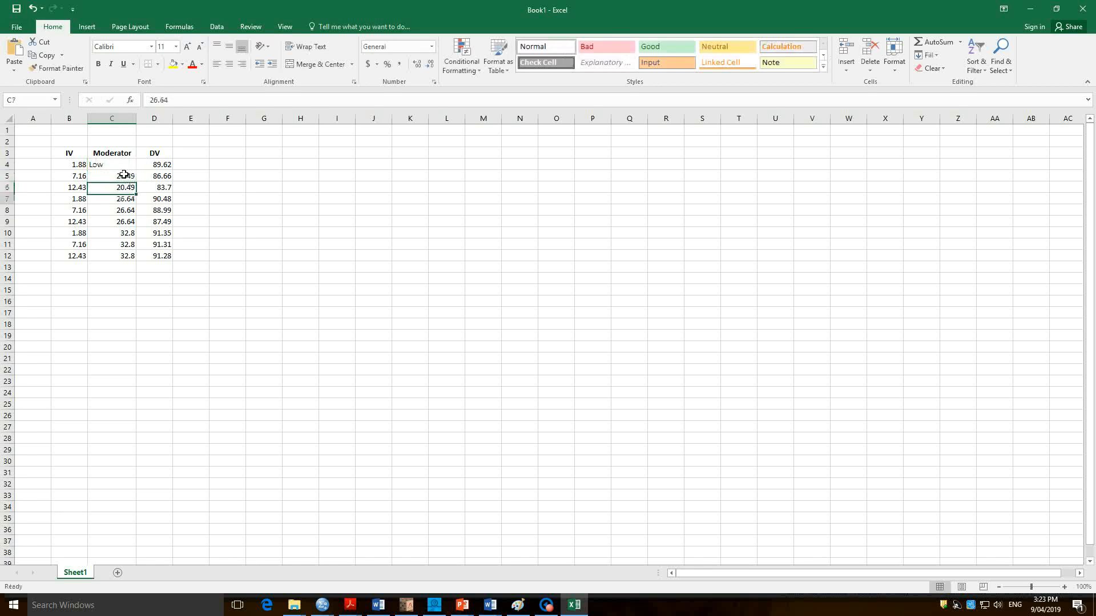
# Replace the Moderator value in cell C7 with Med and the one in C10 with High.
pyautogui.write('Me')
pyautogui.press('Return')
pyautogui.press('Down')
pyautogui.press('Down')
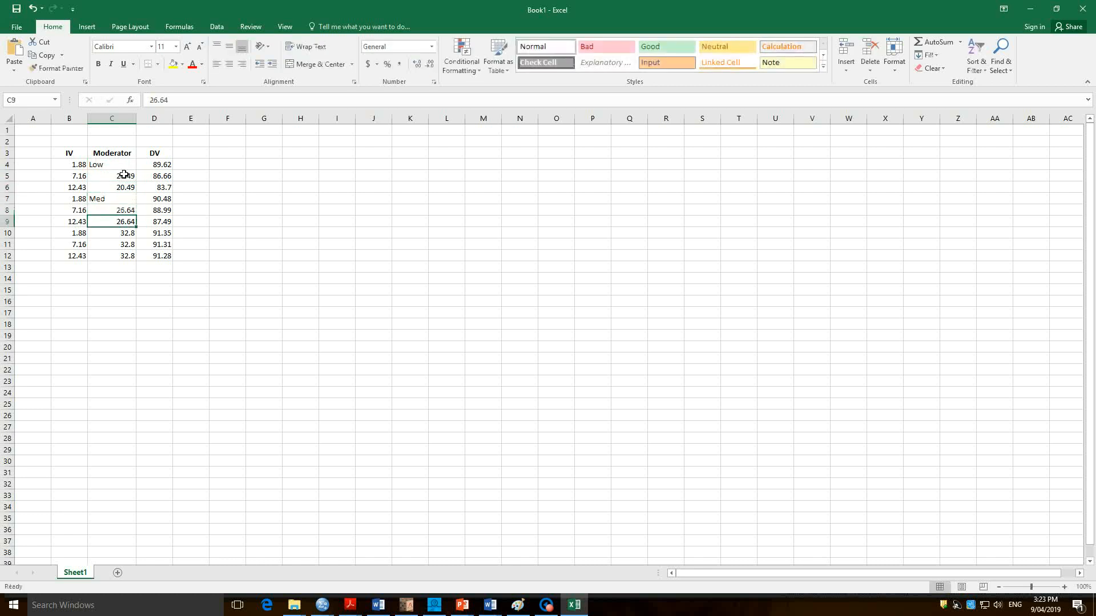
pyautogui.write('High')
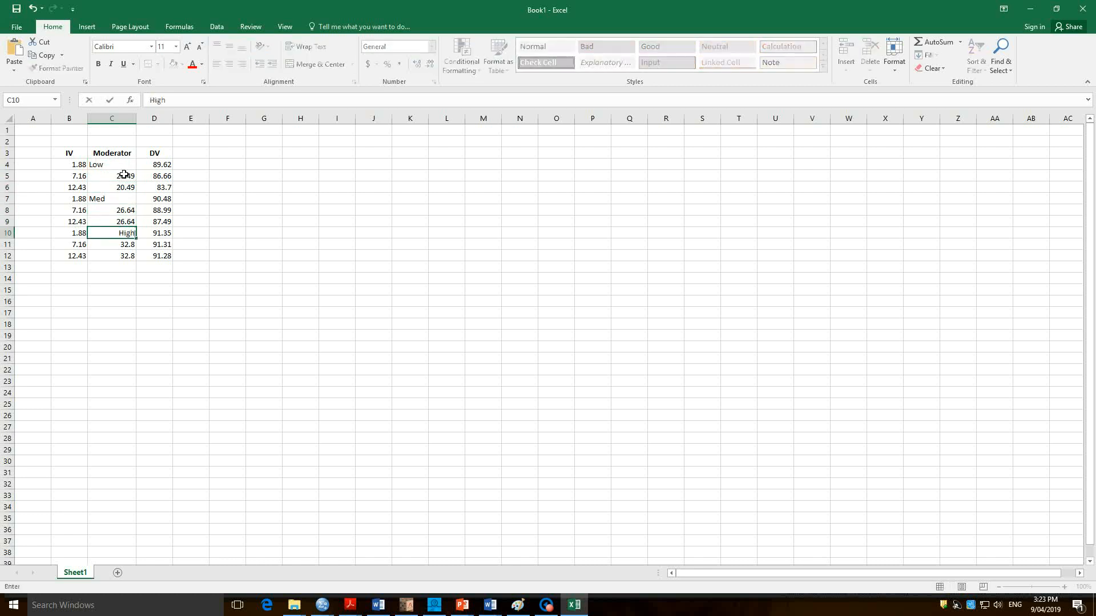
pyautogui.press('Return')
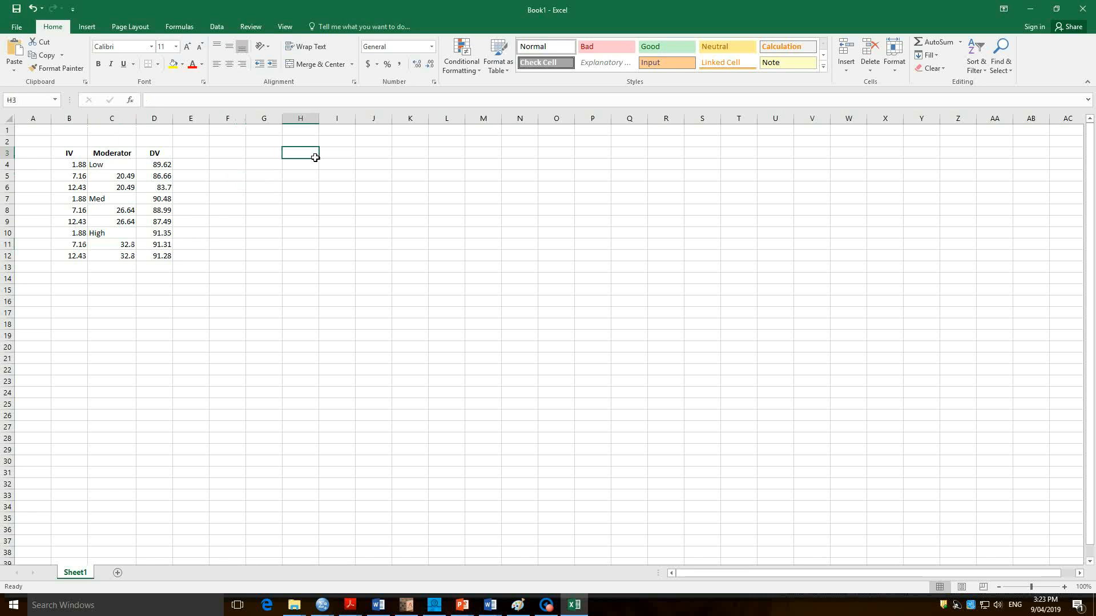
# Enter the column headers Low, Medium and High in cells H3:J3.
pyautogui.write('Low')
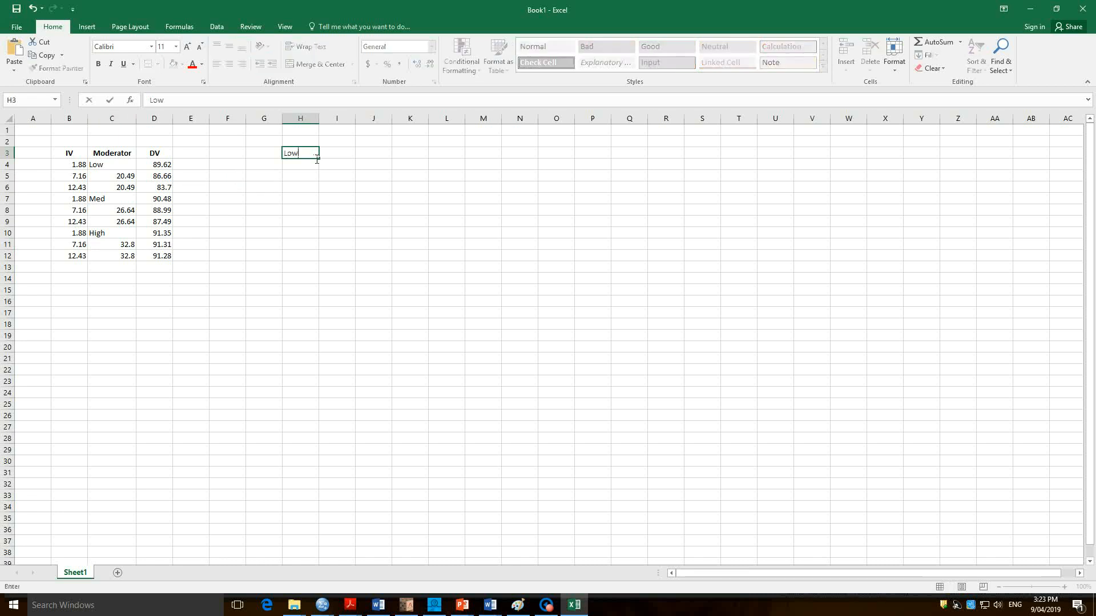
pyautogui.press('Tab')
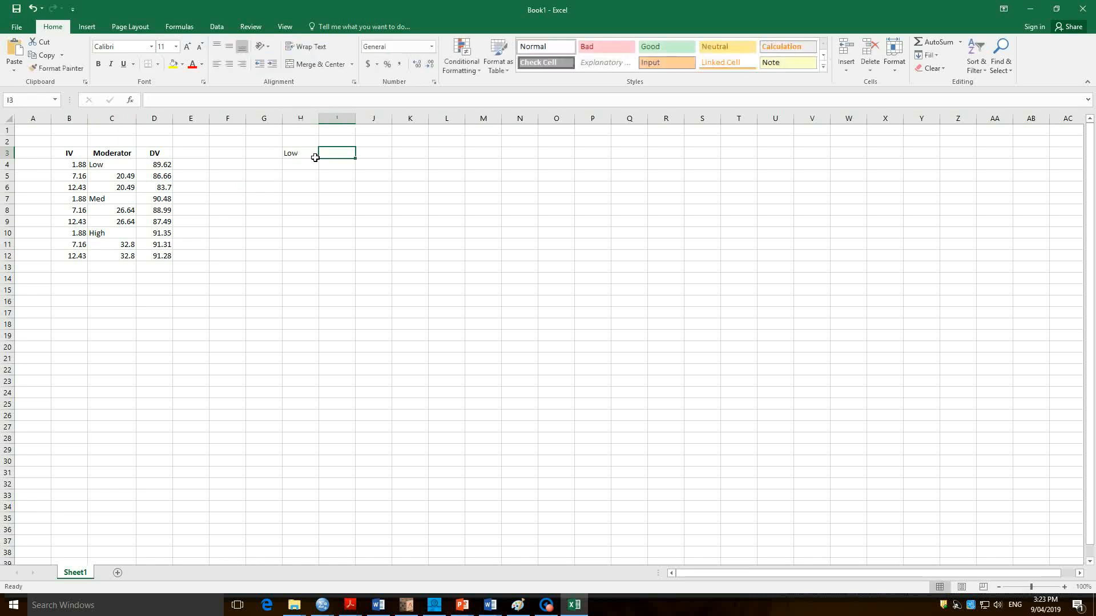
pyautogui.write('Medium')
pyautogui.press('Tab')
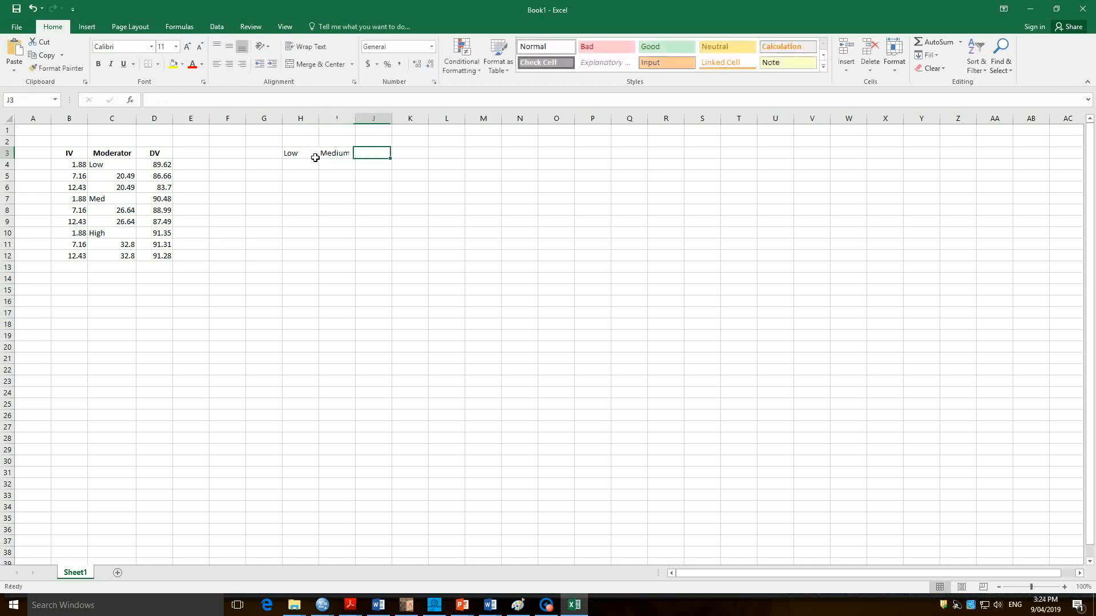
pyautogui.write('High')
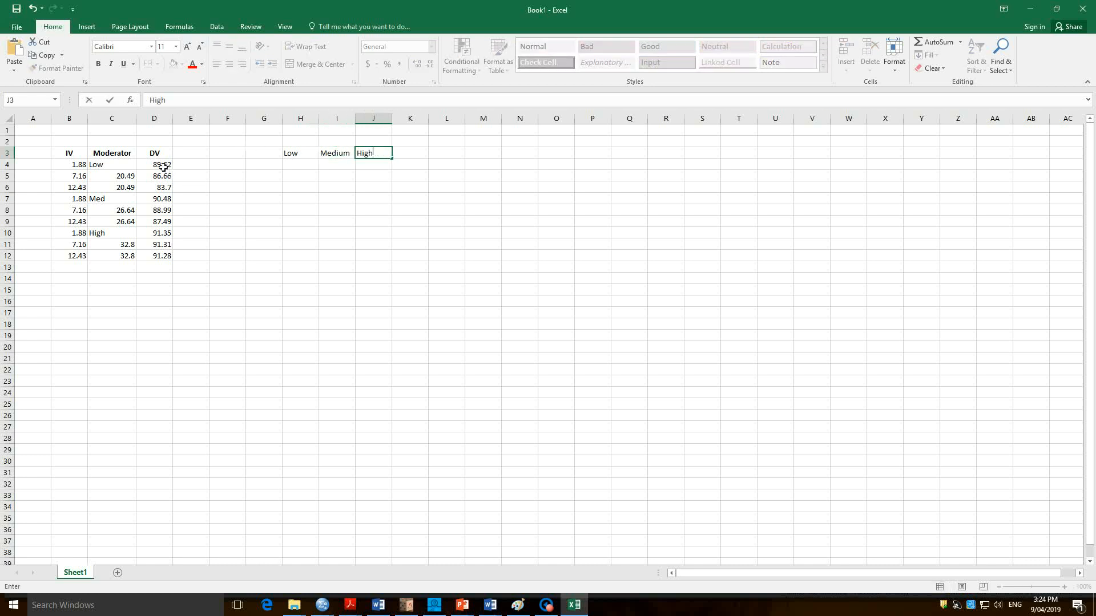
pyautogui.moveTo(165, 168); pyautogui.dragTo(163, 188)
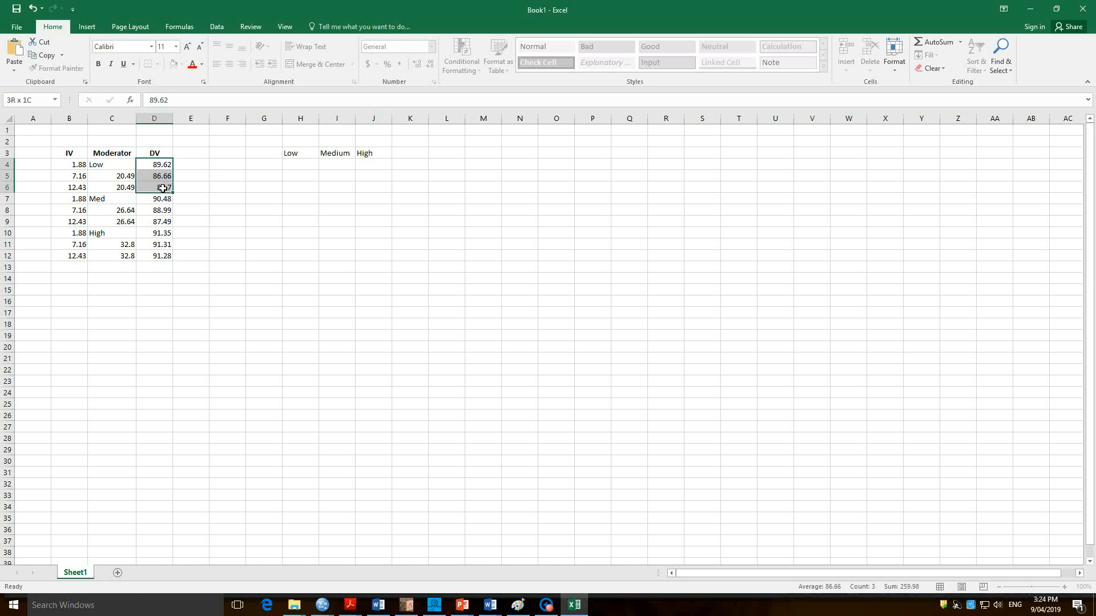
pyautogui.moveTo(163, 188); pyautogui.dragTo(163, 189)
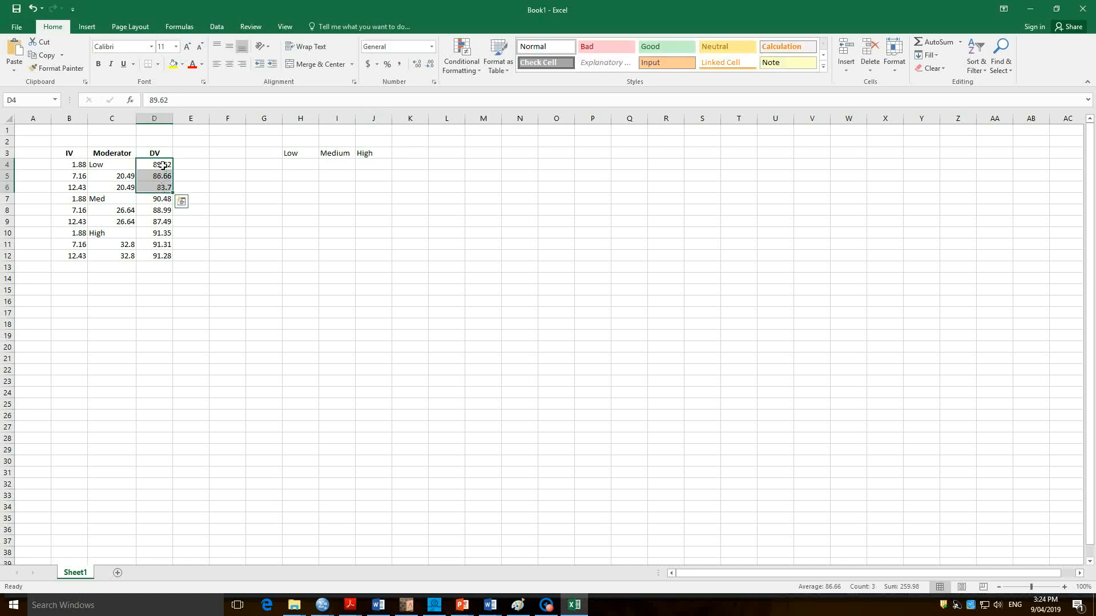
pyautogui.click(182, 201)
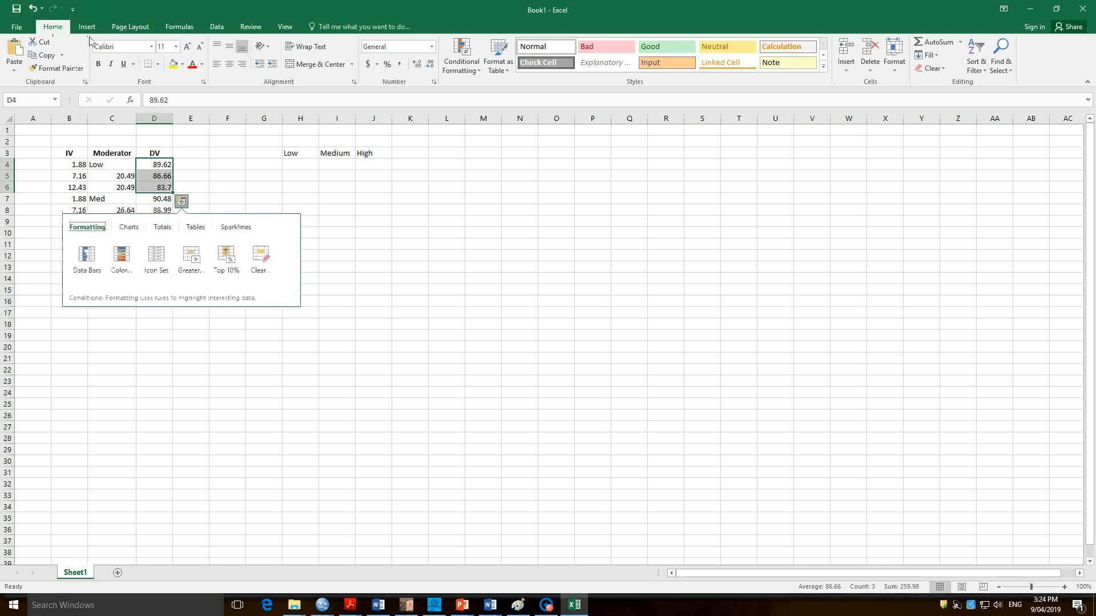
pyautogui.click(200, 173)
# Copy the DV values of the Low group from D4:D6 to H4:H6 under the Low header.
pyautogui.moveTo(169, 166); pyautogui.dragTo(165, 190)
pyautogui.rightClick(164, 190)
pyautogui.click(188, 208)
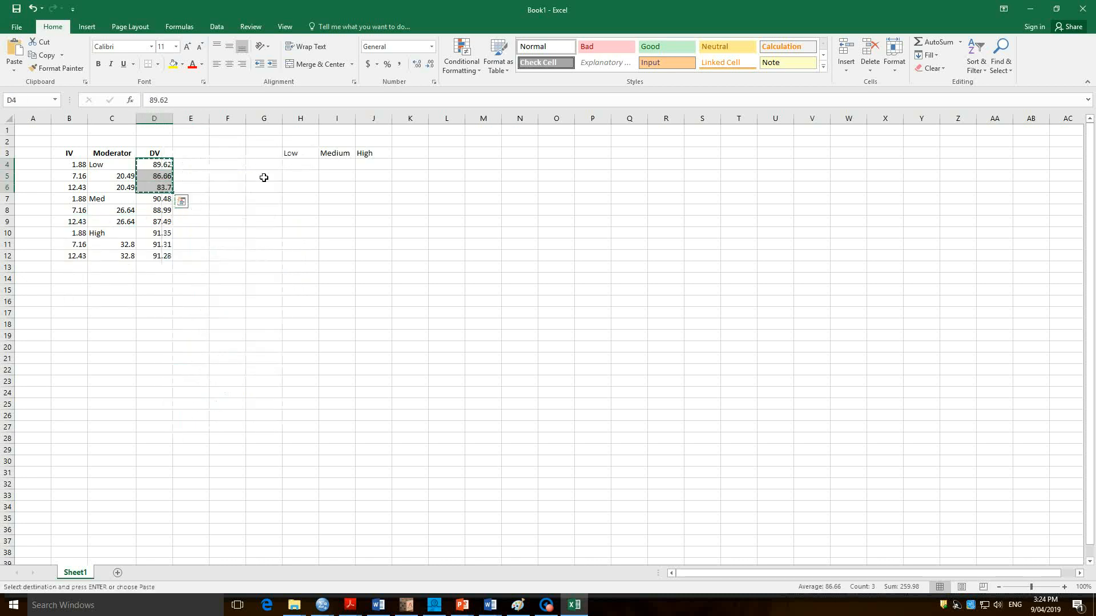
pyautogui.rightClick(296, 169)
pyautogui.click(318, 215)
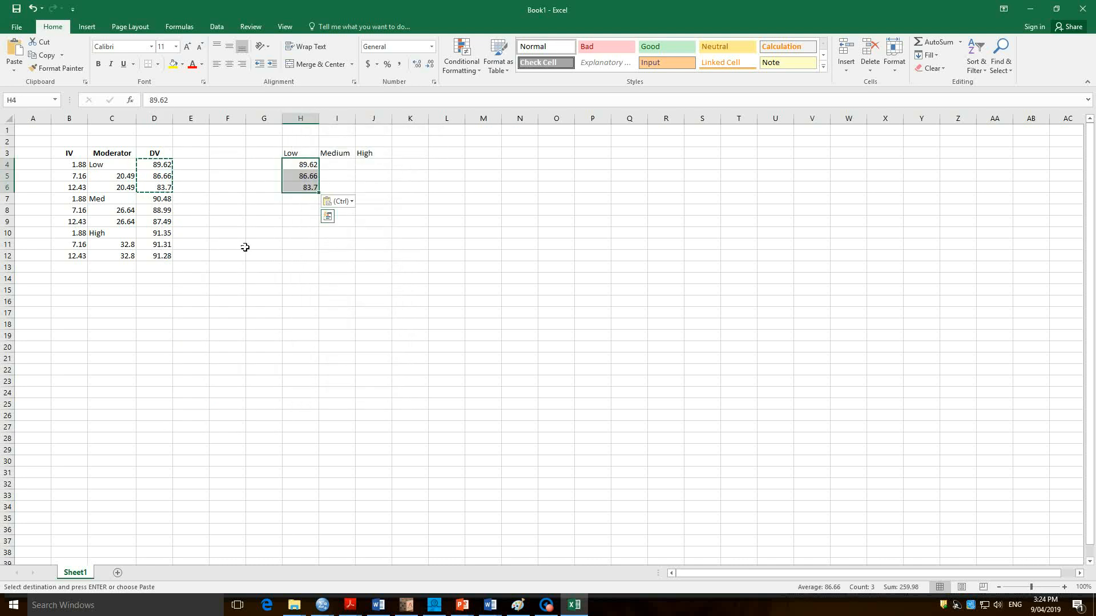
# Copy the DV values of the Med group from D7:D9 to I4:I6 under the Medium header.
pyautogui.moveTo(163, 199); pyautogui.dragTo(164, 222)
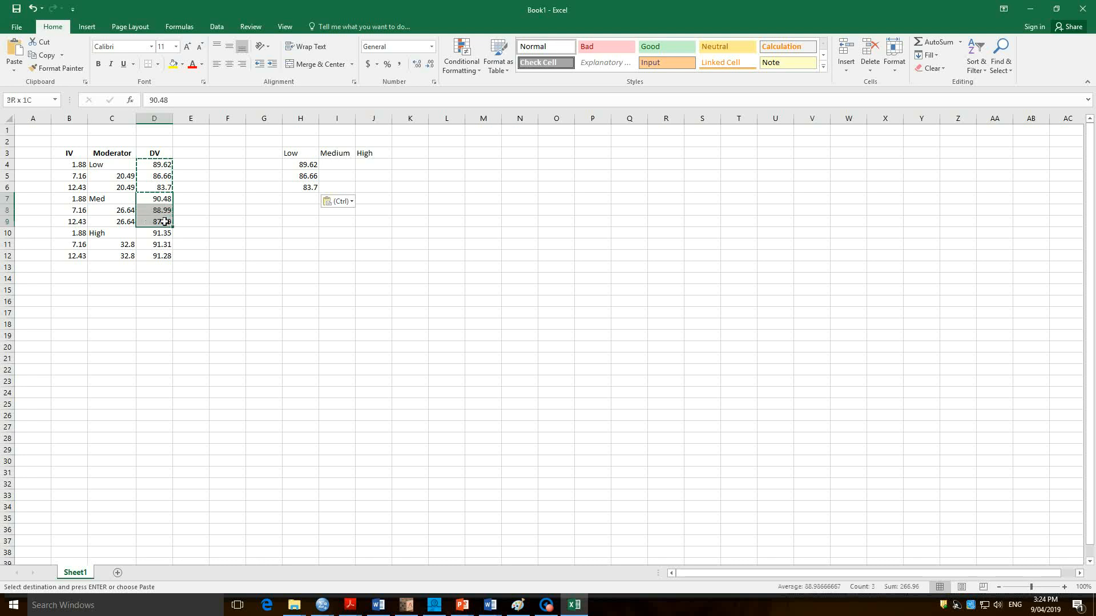
pyautogui.rightClick(165, 222)
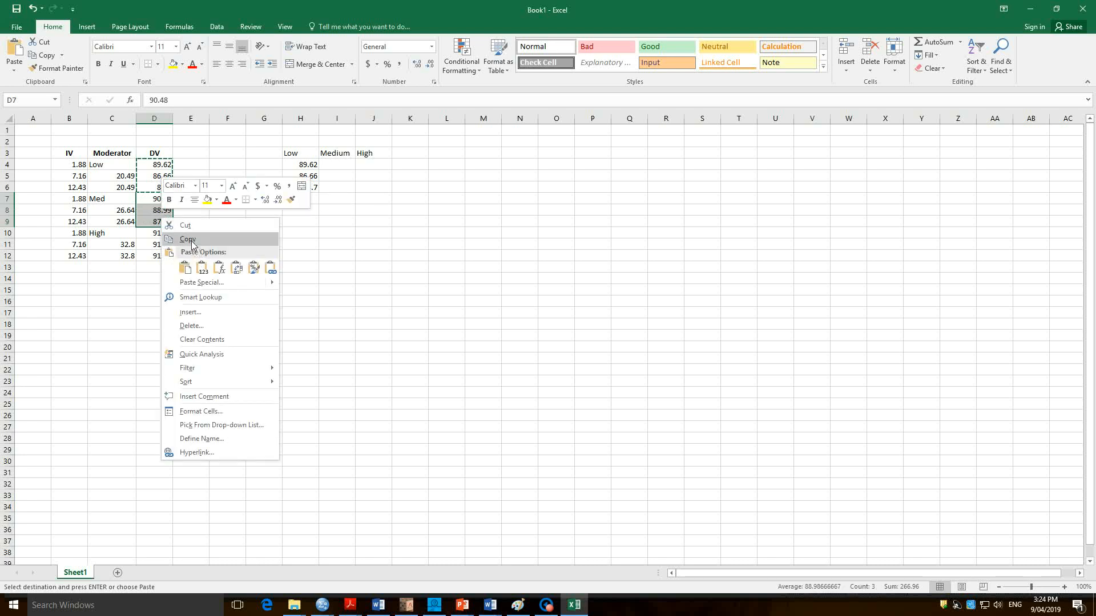
pyautogui.click(180, 239)
pyautogui.click(351, 171)
pyautogui.rightClick(350, 170)
pyautogui.click(365, 215)
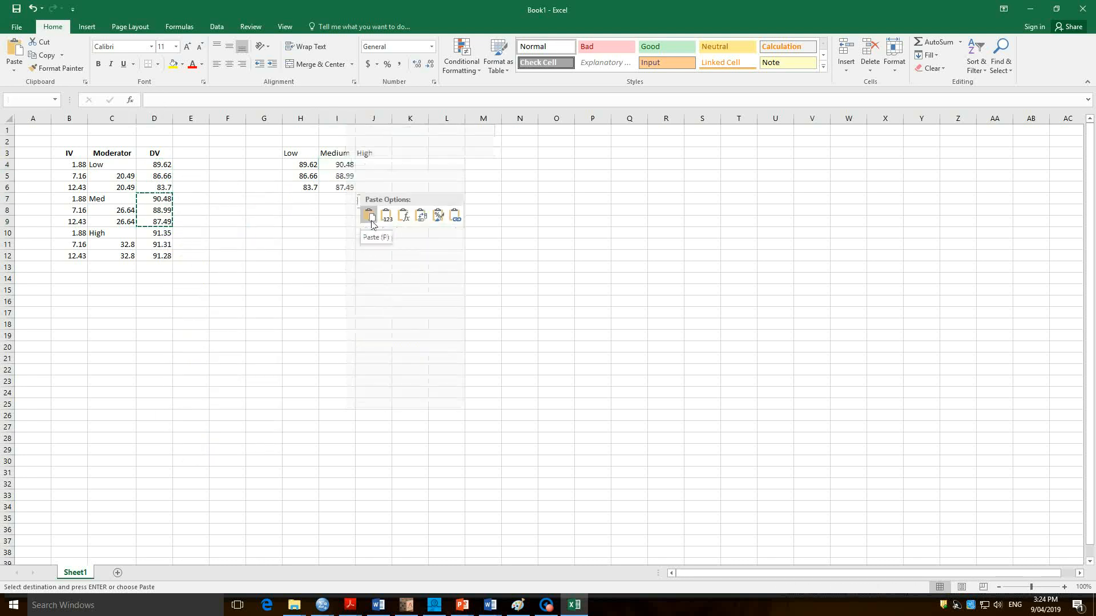
# Copy the DV values of the High group from D10:D12 to J4:J6 under the High header.
pyautogui.moveTo(164, 234); pyautogui.dragTo(167, 257)
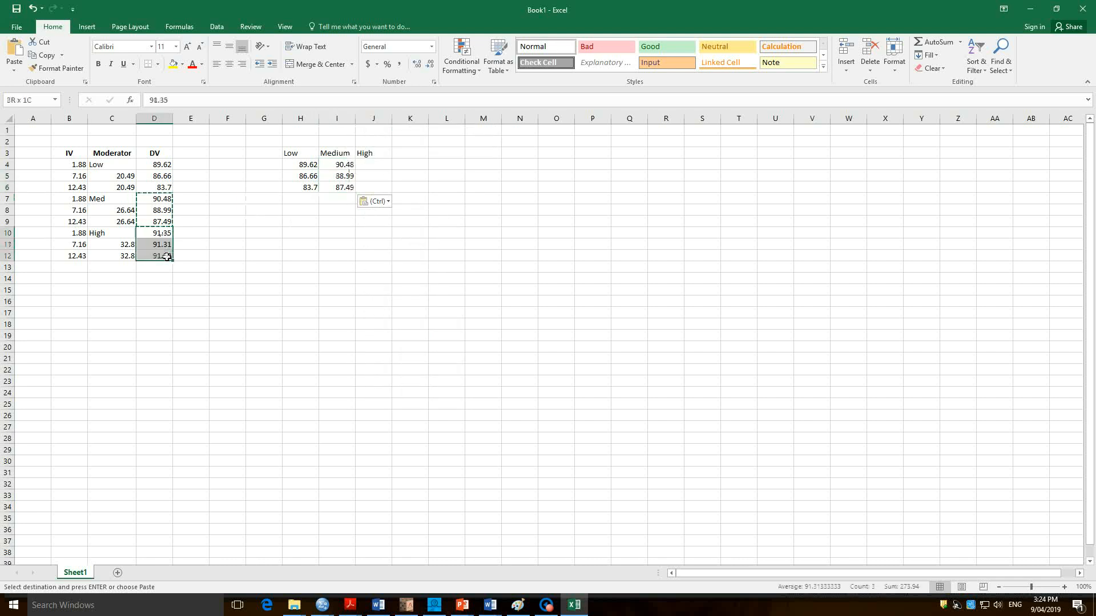
pyautogui.rightClick(167, 257)
pyautogui.click(190, 276)
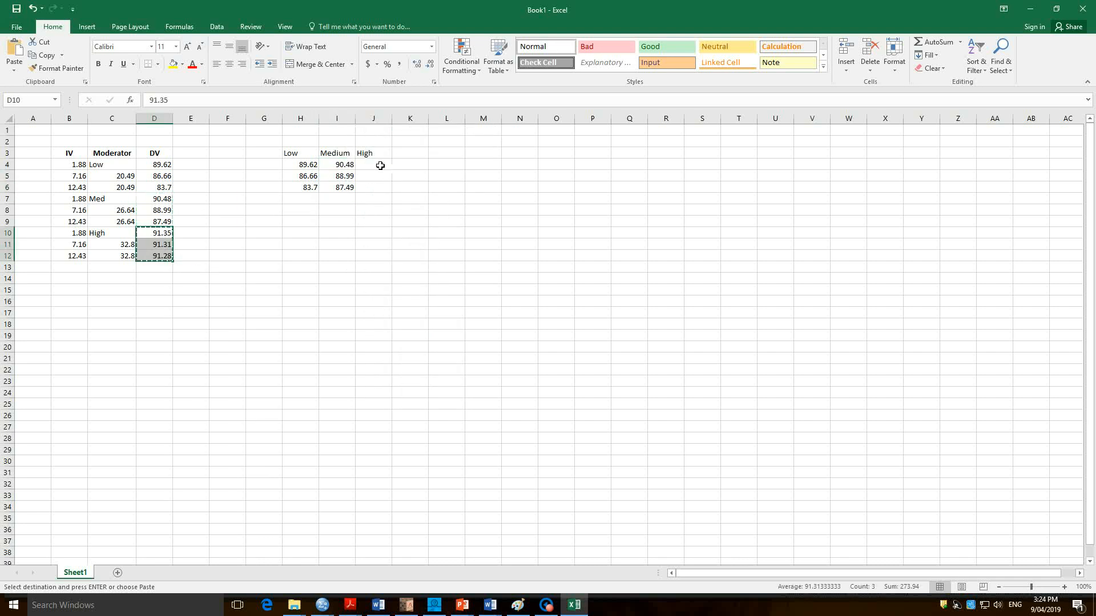
pyautogui.click(379, 163)
pyautogui.rightClick(378, 163)
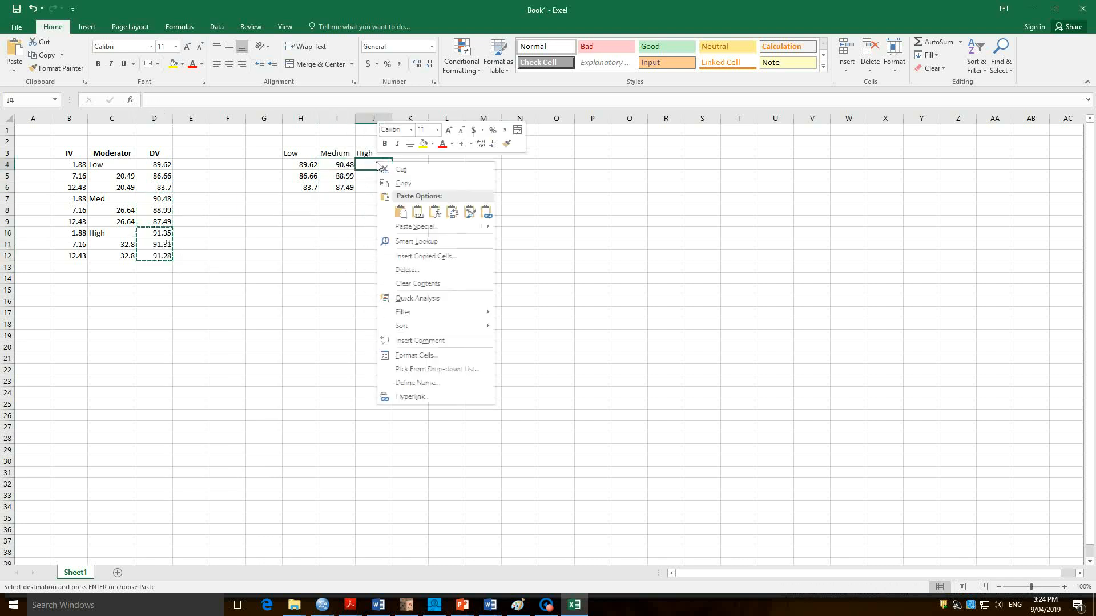
pyautogui.click(401, 212)
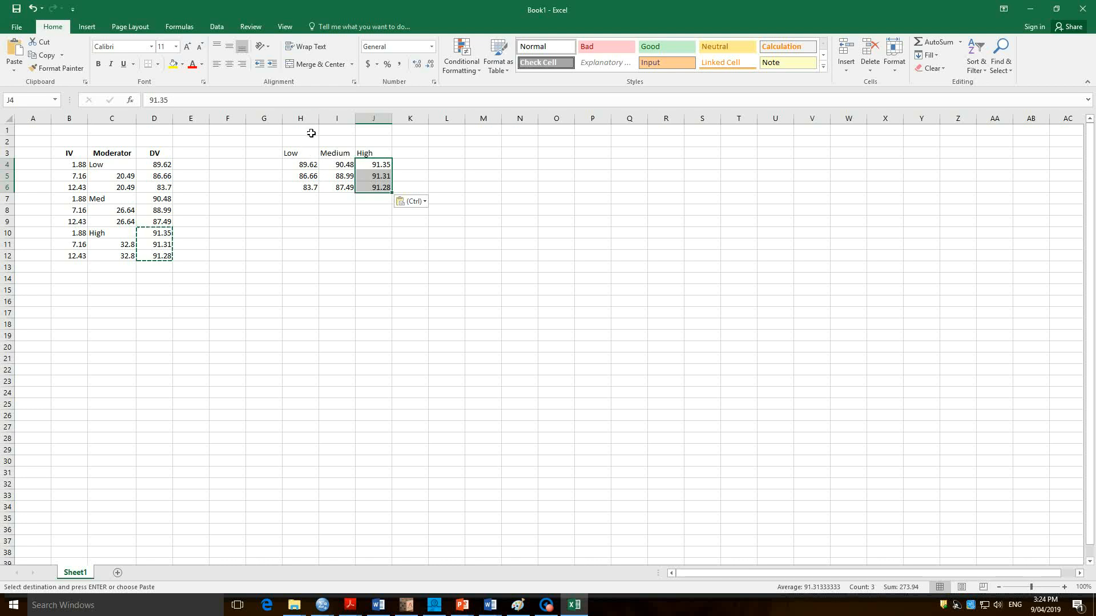
# Enter the heading Self-confidence in cell H2 above the Low, Medium and High columns.
pyautogui.moveTo(320, 118); pyautogui.dragTo(374, 123)
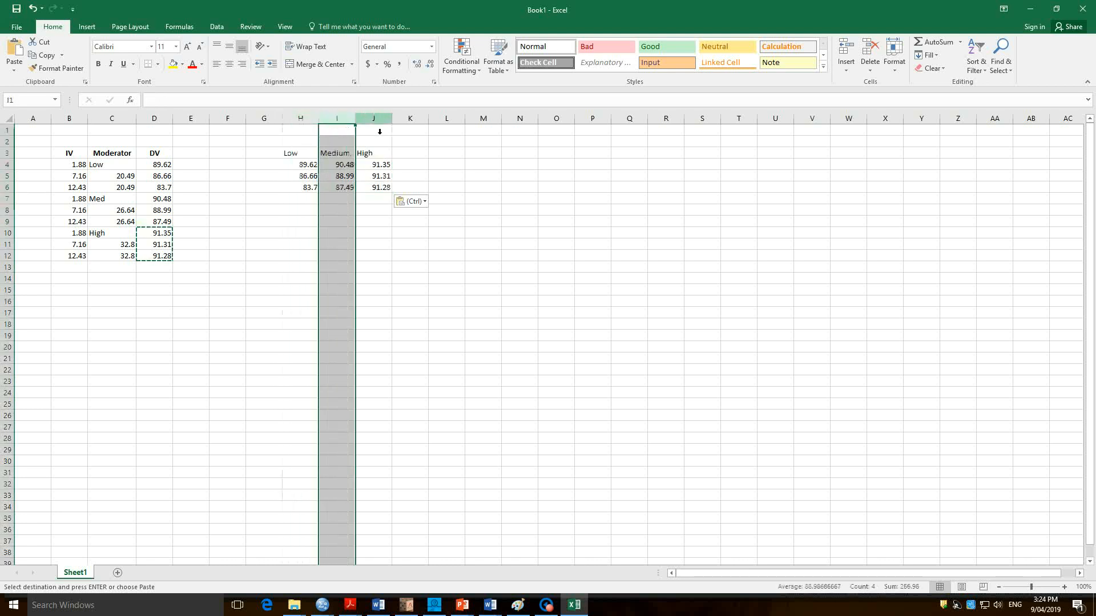
pyautogui.click(301, 164)
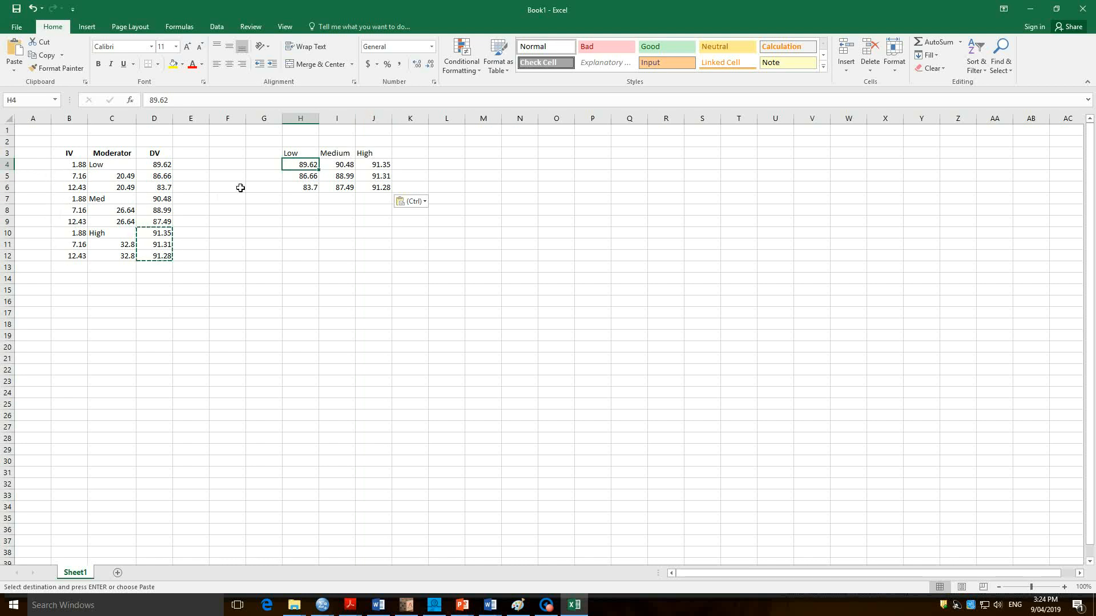
pyautogui.click(315, 147)
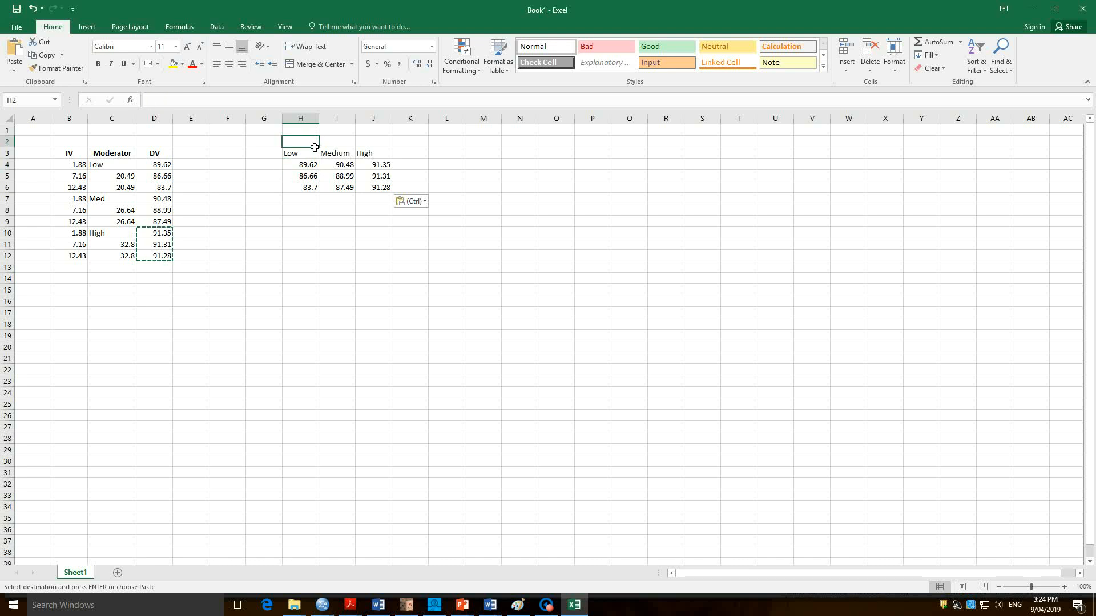
pyautogui.write('Self-con')
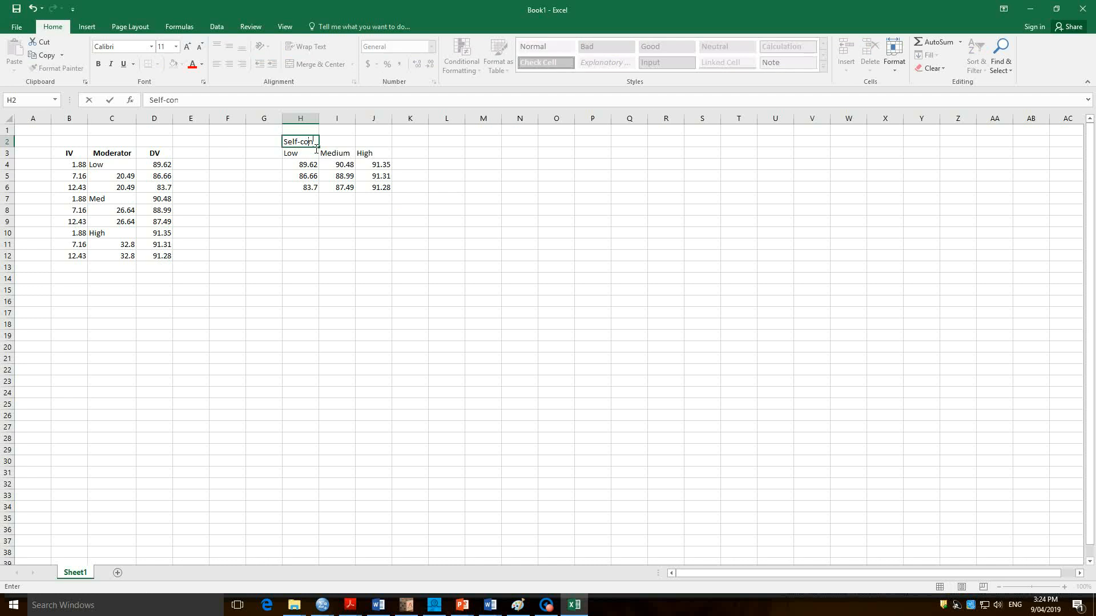
pyautogui.write('fidence')
pyautogui.press('Left')
pyautogui.press('Left')
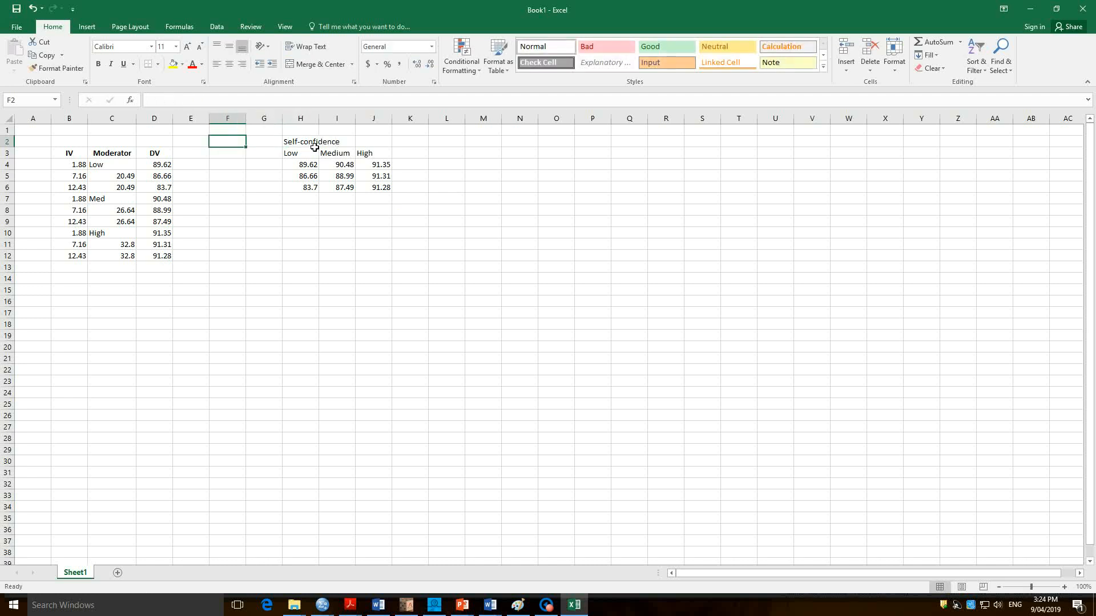
pyautogui.press('Down')
pyautogui.press('Right')
pyautogui.press('Left')
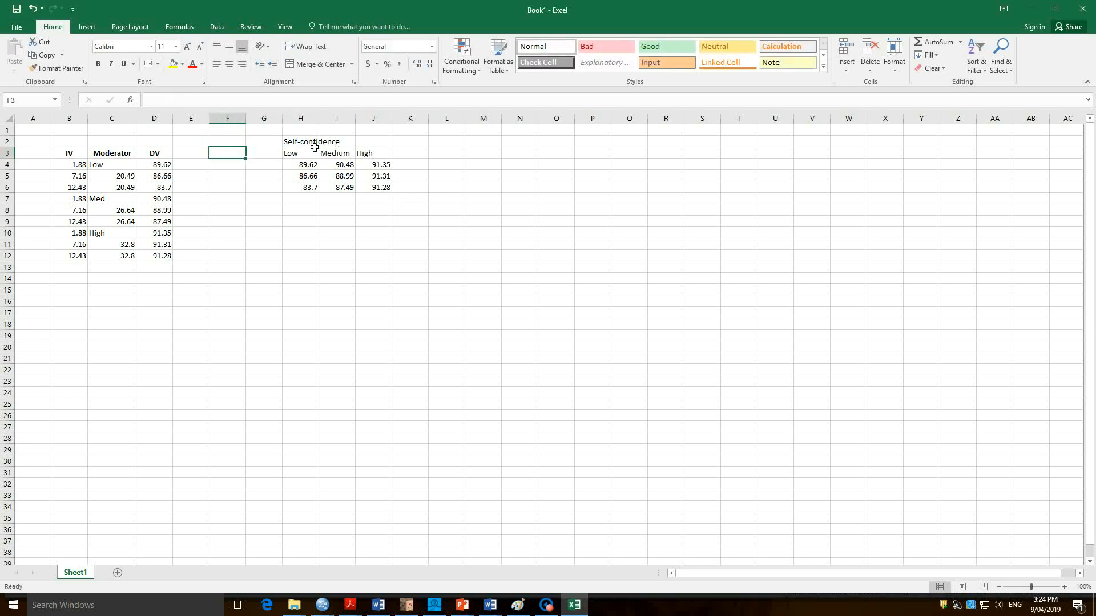
pyautogui.write('IV')
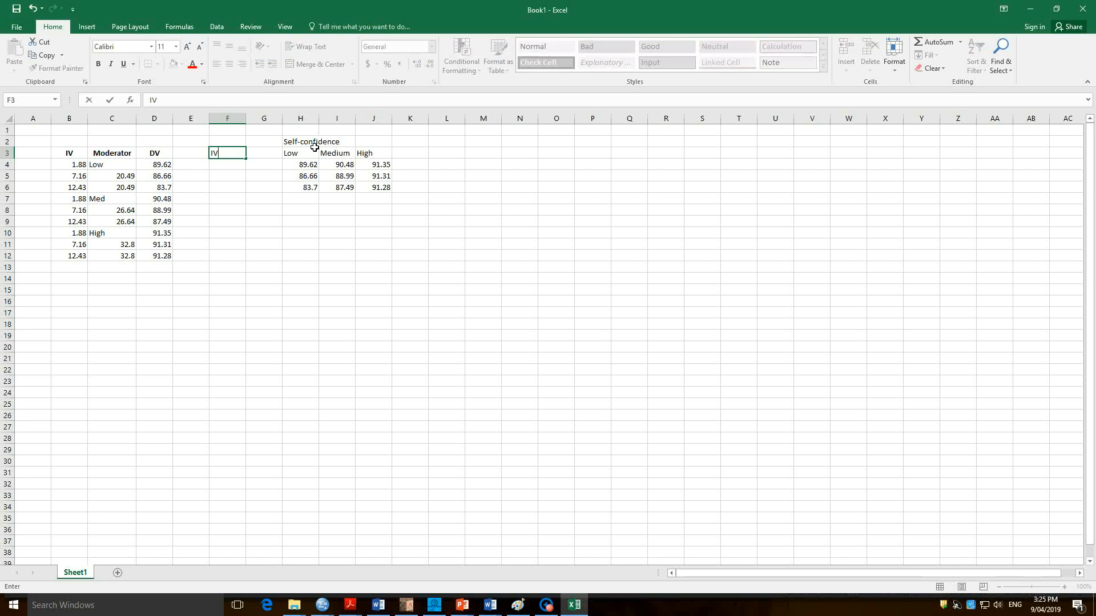
pyautogui.press('BackSpace')
pyautogui.press('BackSpace')
# Enter the header IV in G3 and the row labels Low, Med and High in G4:G6.
pyautogui.press('Right')
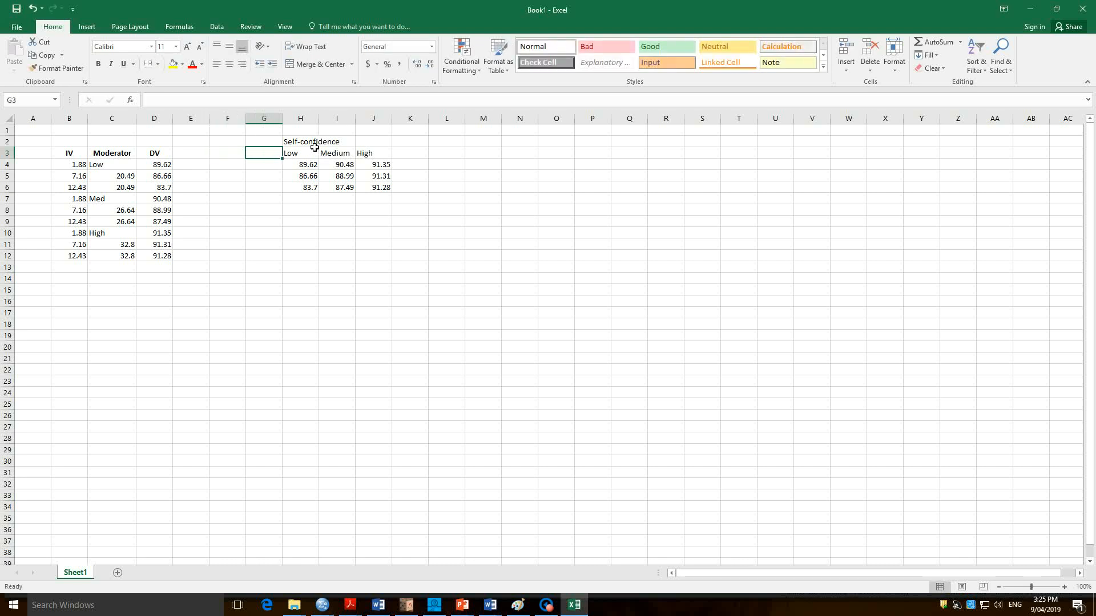
pyautogui.write('IV')
pyautogui.press('Return')
pyautogui.write('Low')
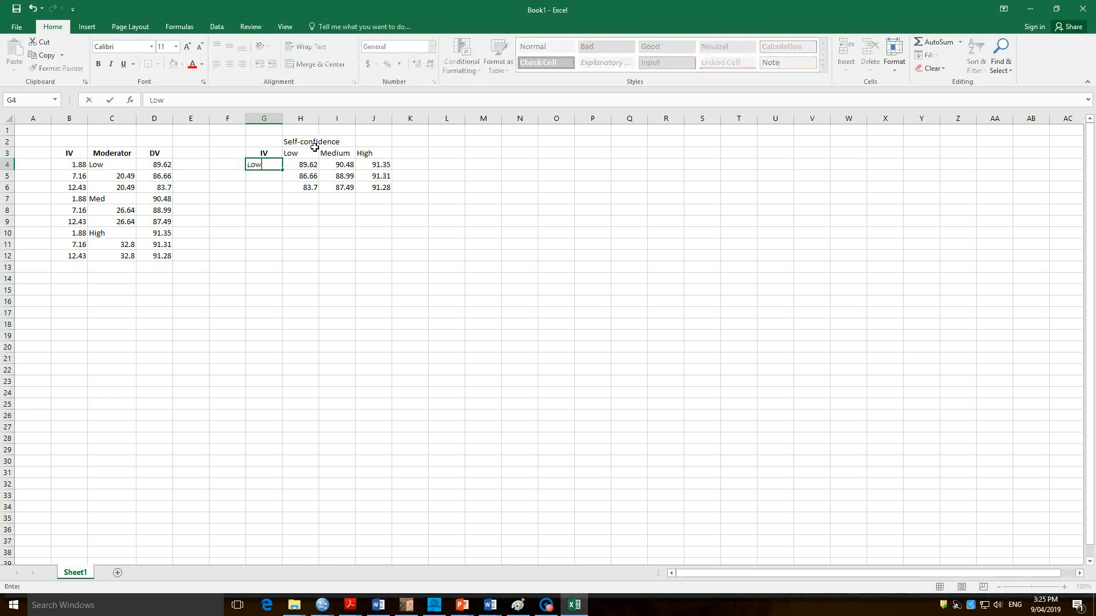
pyautogui.press('Return')
pyautogui.write('Med')
pyautogui.press('Return')
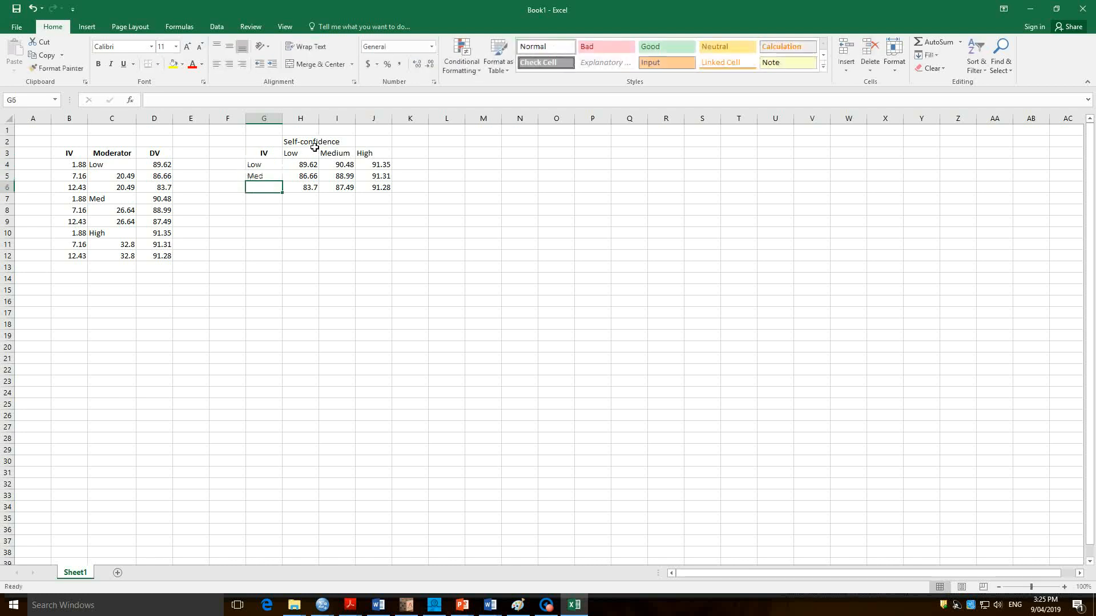
pyautogui.write('High')
pyautogui.press('Up')
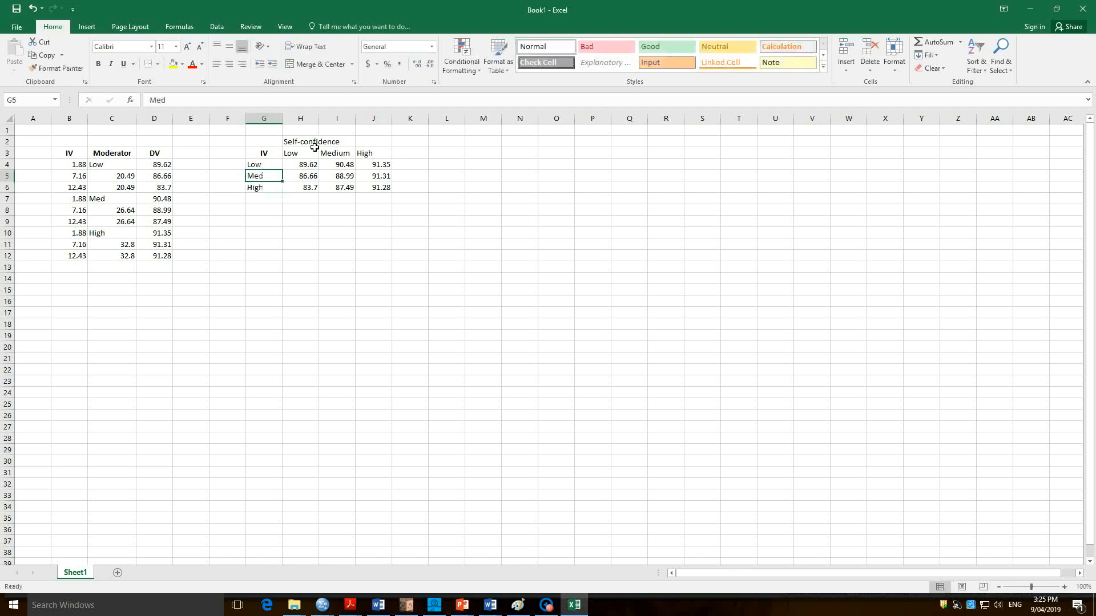
# Try Moderate as the middle IV label in cell G5 and undo that entry.
pyautogui.write('Moderate')
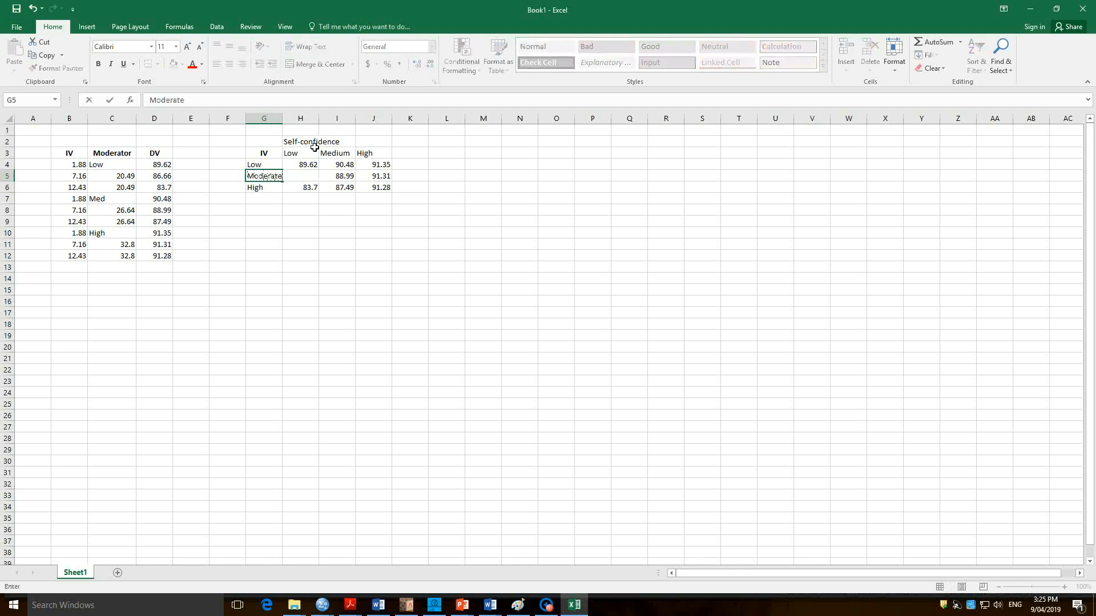
pyautogui.press('Return')
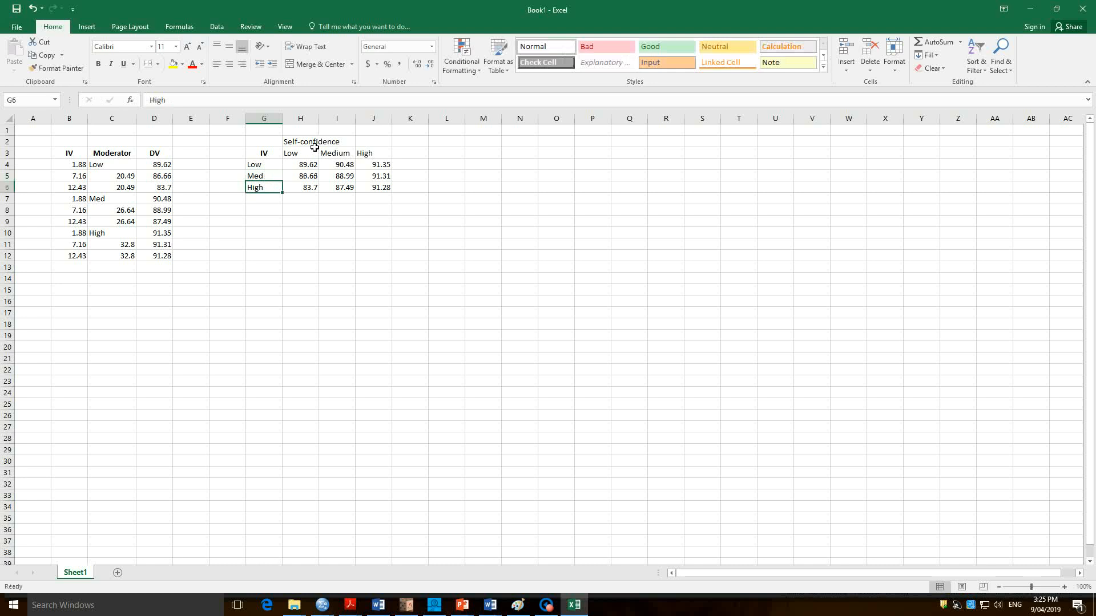
pyautogui.hotkey('ctrl', 'z')
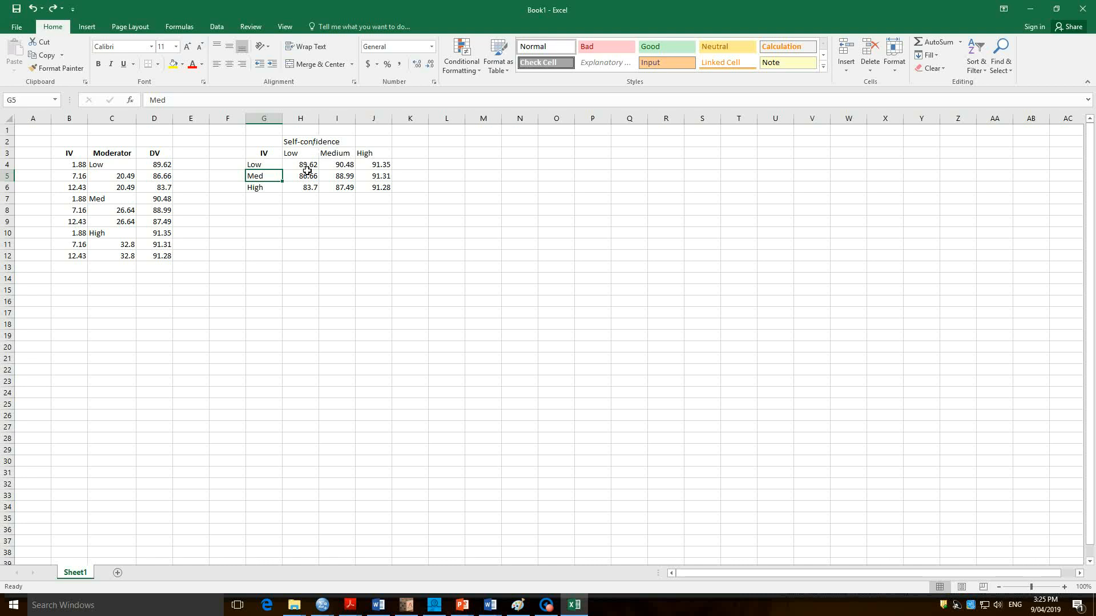
# Insert a basic line chart from the Low self-confidence DV values in H4:H6.
pyautogui.moveTo(307, 170); pyautogui.dragTo(305, 198)
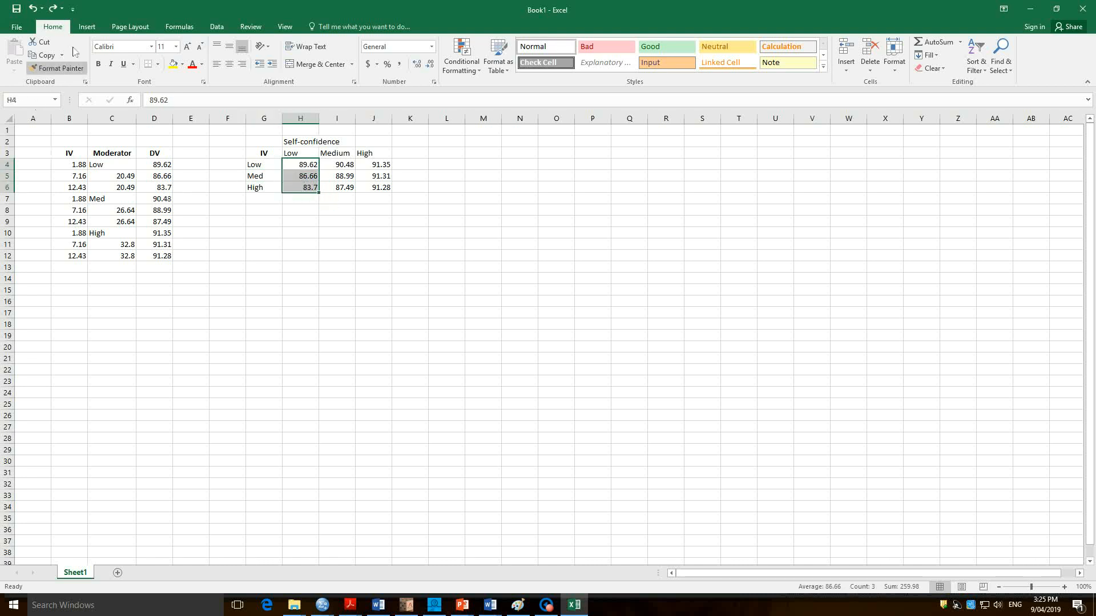
pyautogui.click(303, 167)
pyautogui.moveTo(303, 177); pyautogui.dragTo(303, 189)
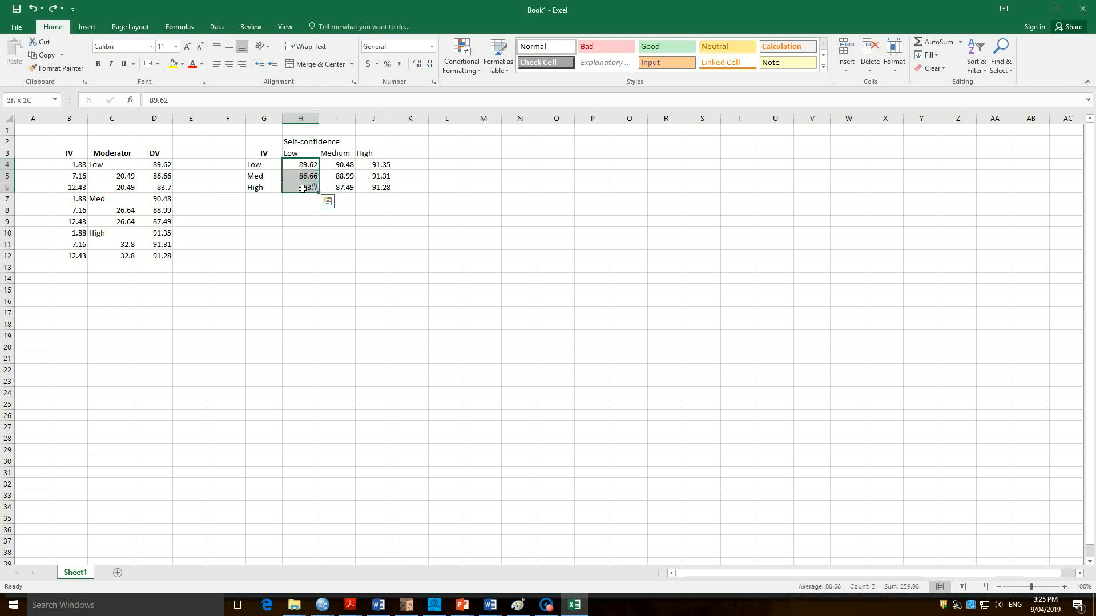
pyautogui.click(85, 28)
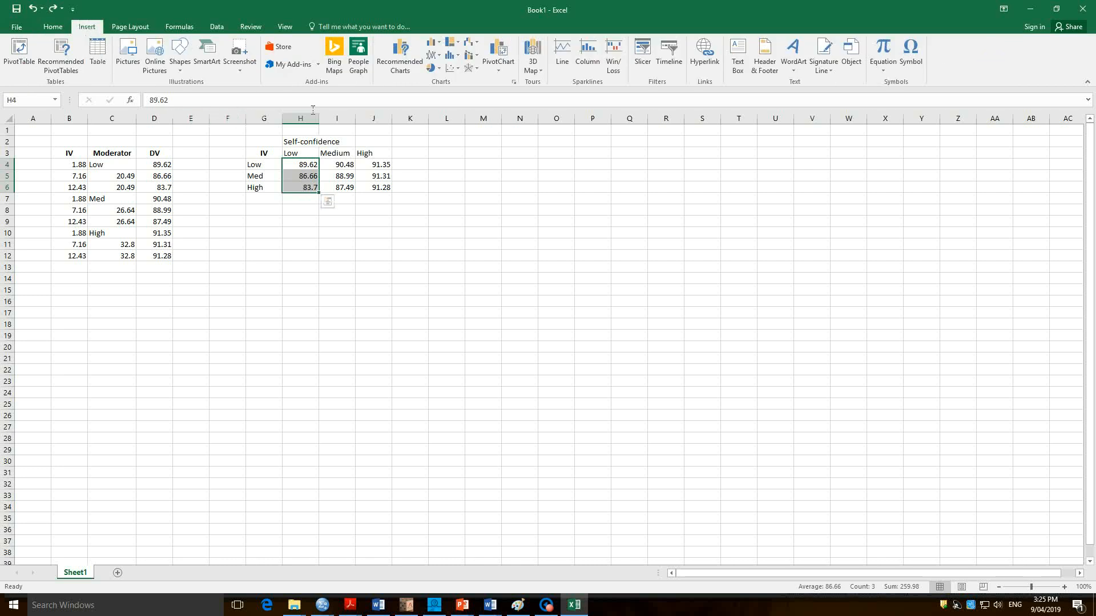
pyautogui.click(419, 70)
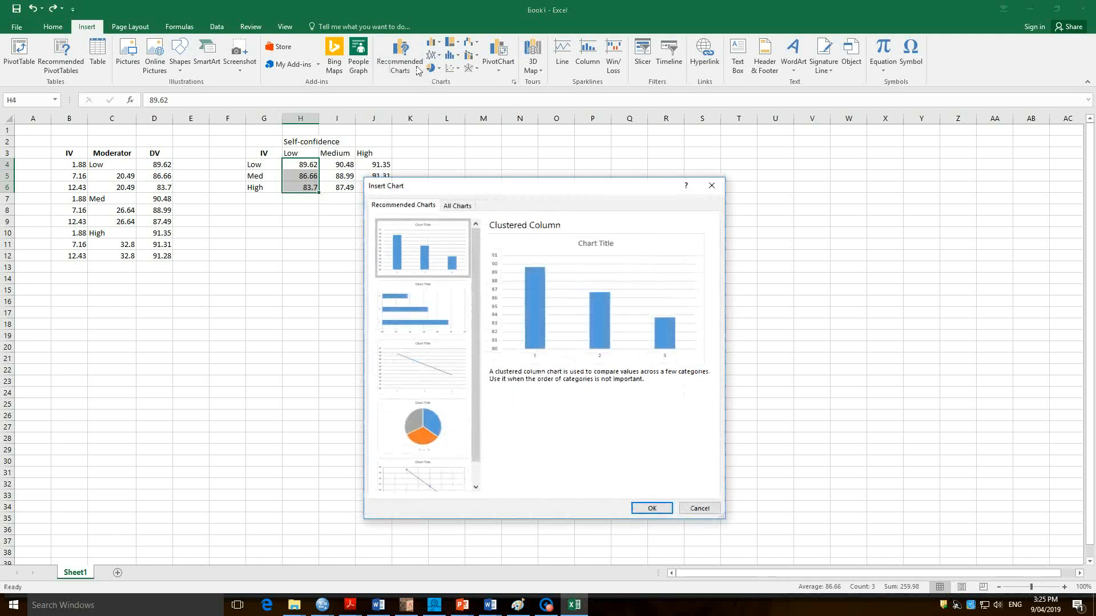
pyautogui.click(459, 206)
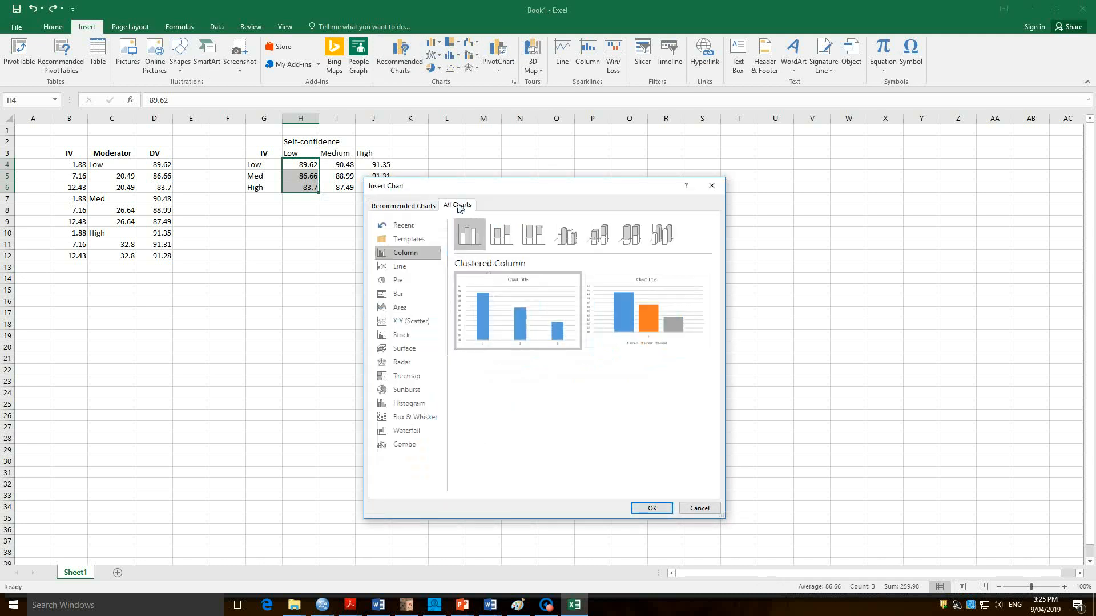
pyautogui.click(402, 267)
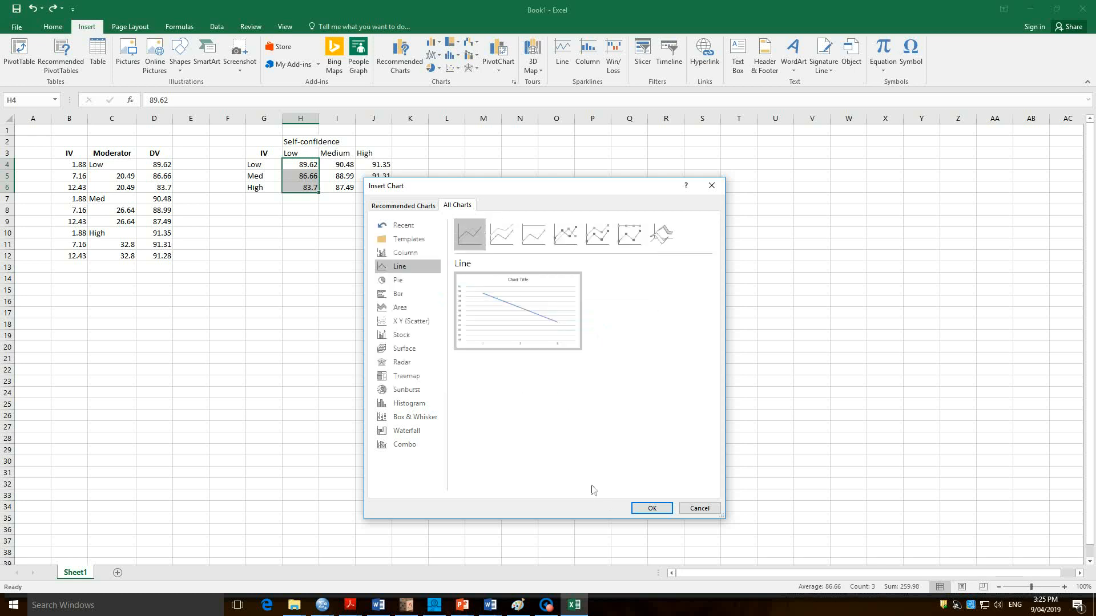
pyautogui.click(646, 509)
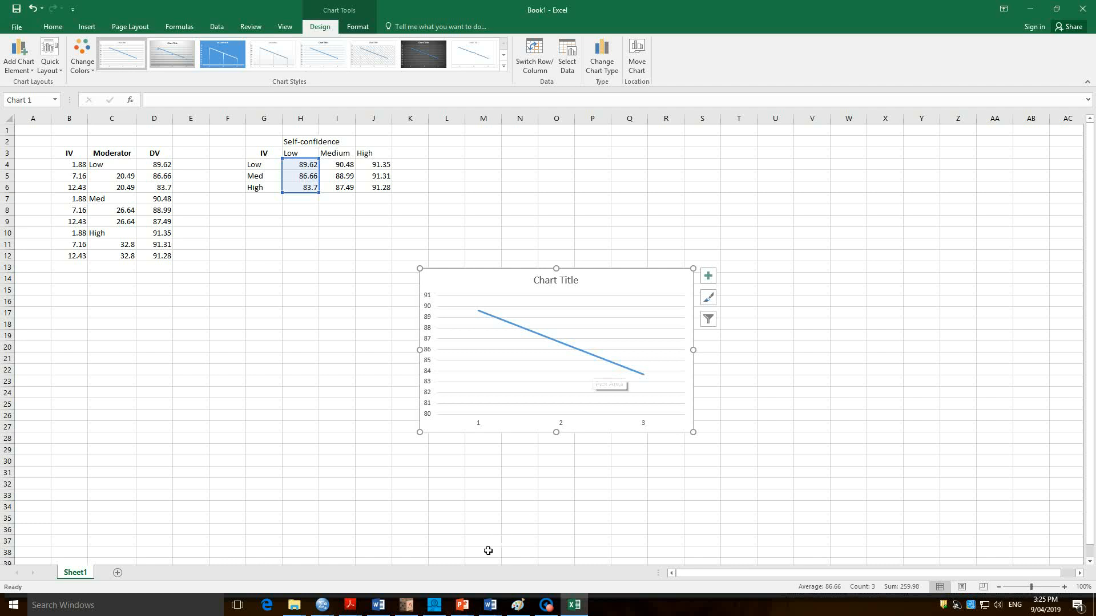
# Switch to the SPSS Statistics Viewer to examine the graph of Happy against academic by Confidnt, and return to Excel.
pyautogui.hotkey('alt', 'Tab')
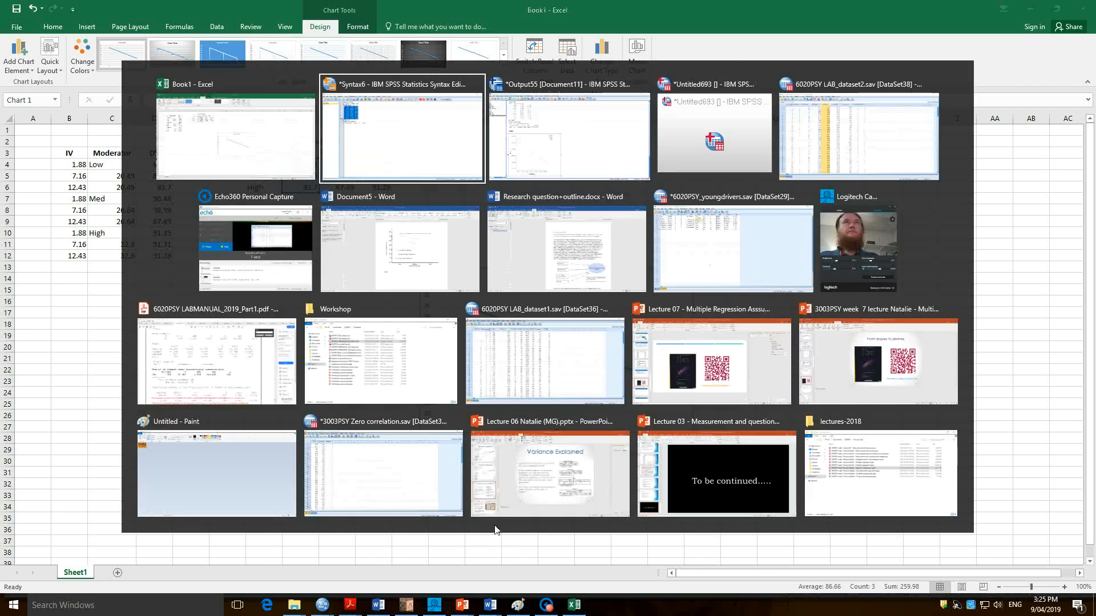
pyautogui.press('Tab')
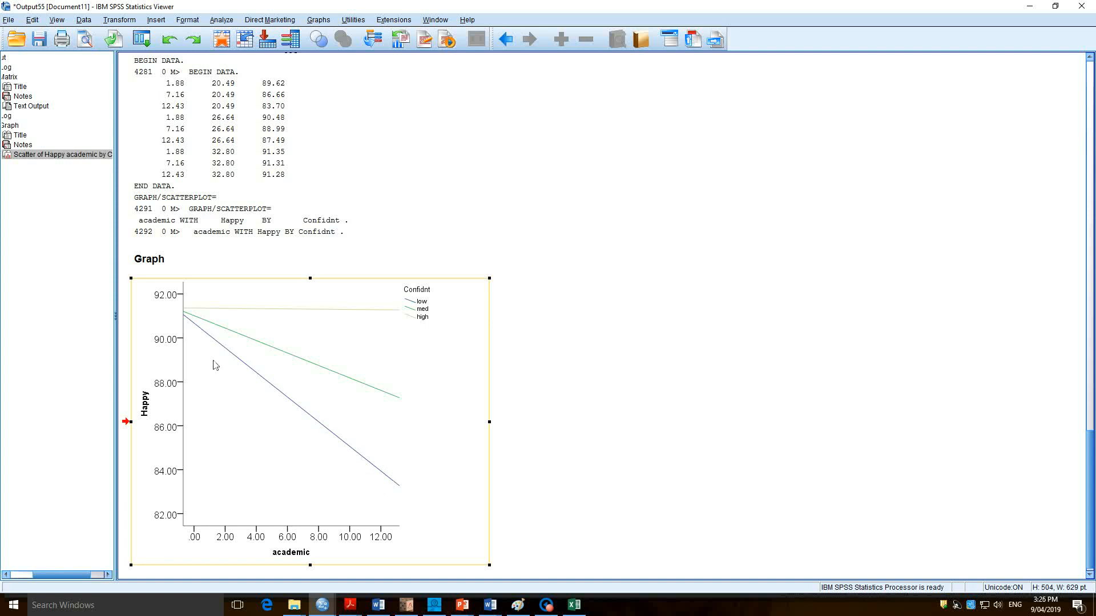
pyautogui.hotkey('alt', 'Tab')
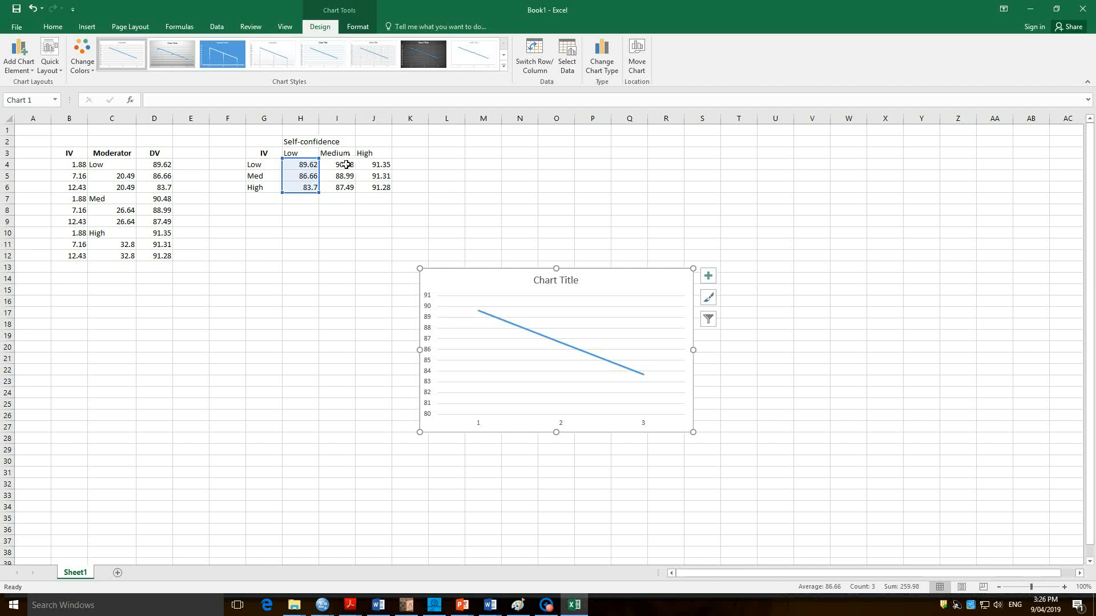
# Open the line chart's data source settings and reposition the dialog so the Self-confidence table is uncovered.
pyautogui.moveTo(346, 164); pyautogui.dragTo(373, 198)
pyautogui.click(342, 166)
pyautogui.rightClick(465, 281)
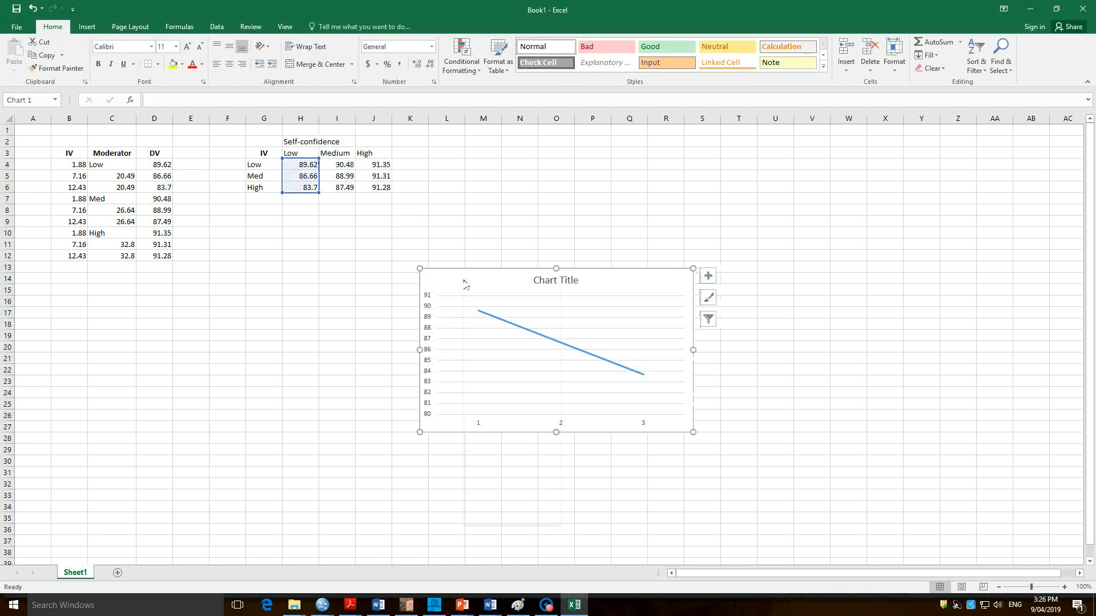
pyautogui.click(445, 284)
pyautogui.rightClick(444, 282)
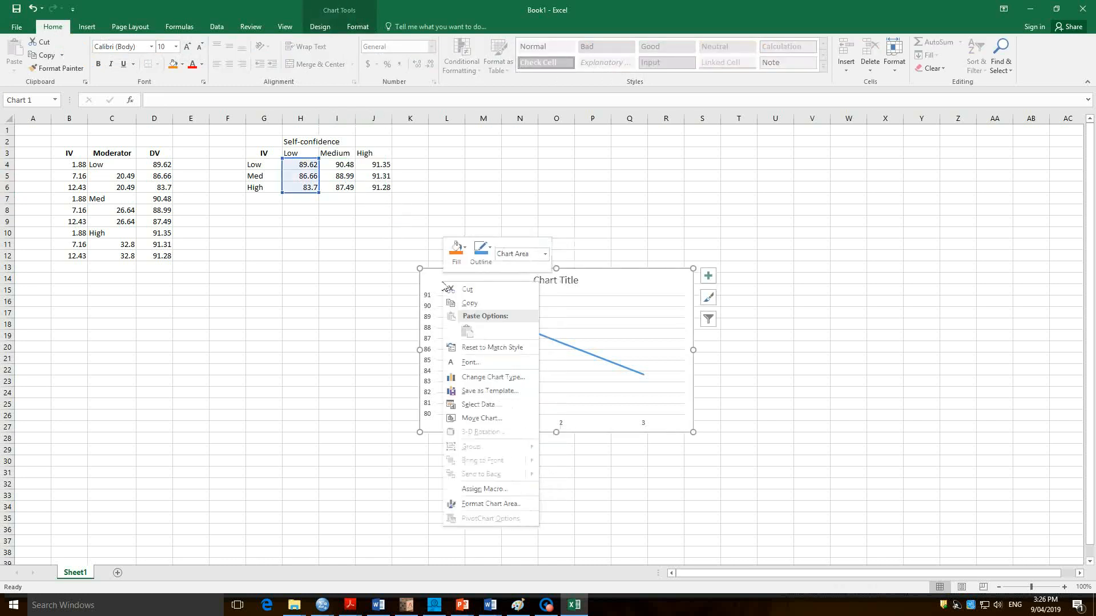
pyautogui.click(481, 404)
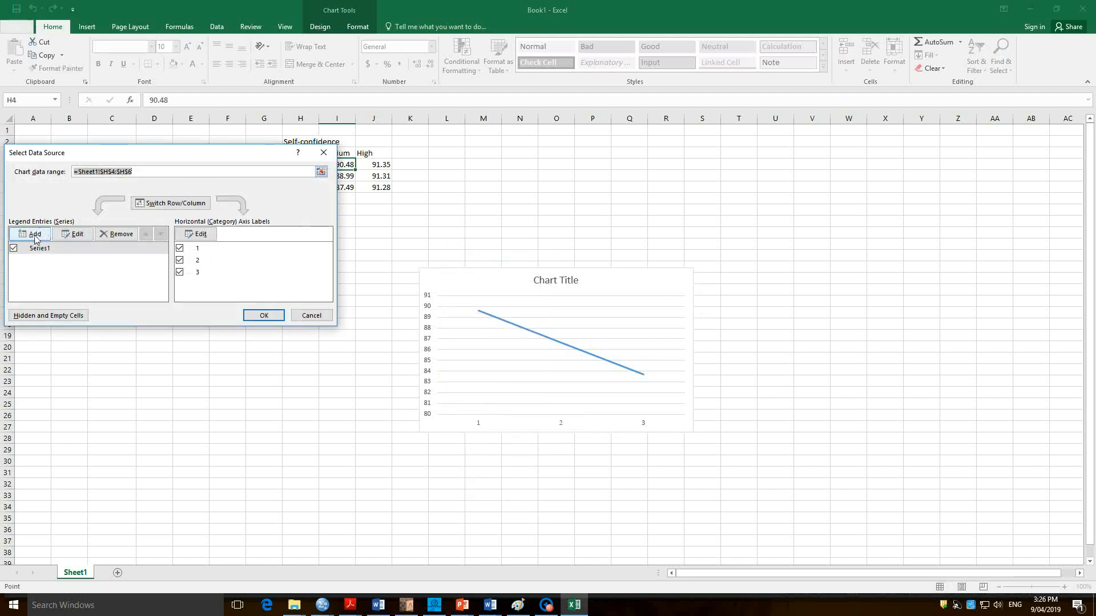
pyautogui.moveTo(66, 153); pyautogui.dragTo(68, 207)
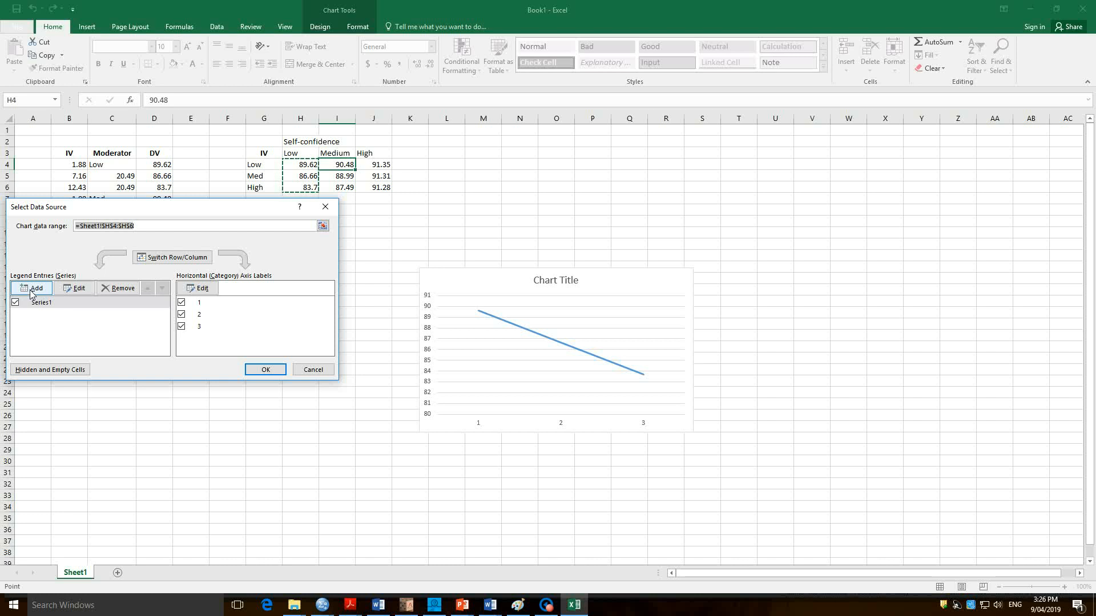
# Add a chart series named from the Medium header in I3 with the values in I4:I6.
pyautogui.click(32, 291)
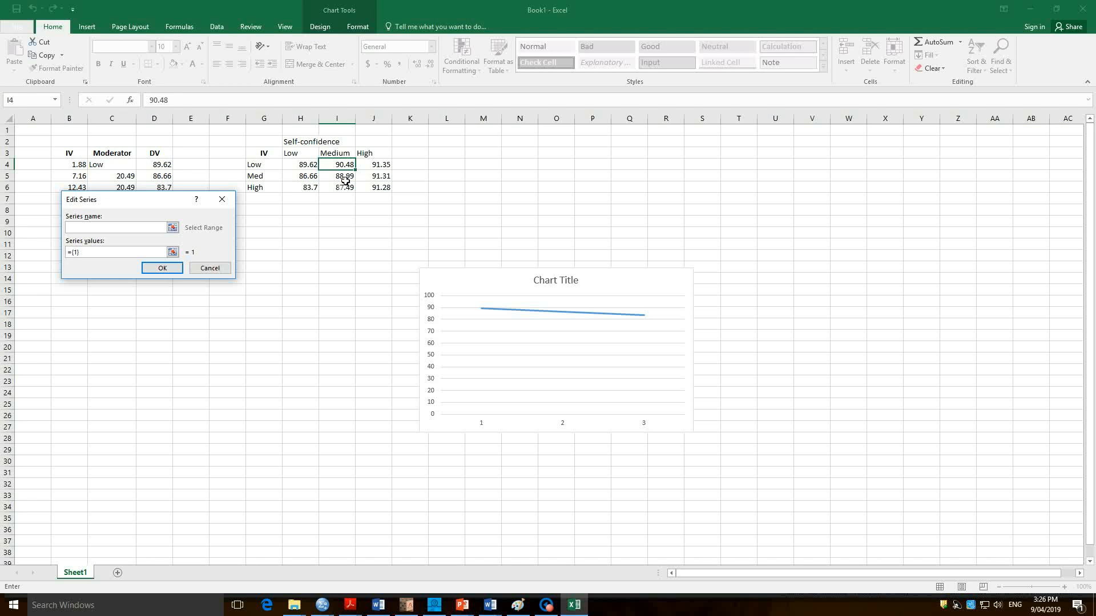
pyautogui.click(348, 154)
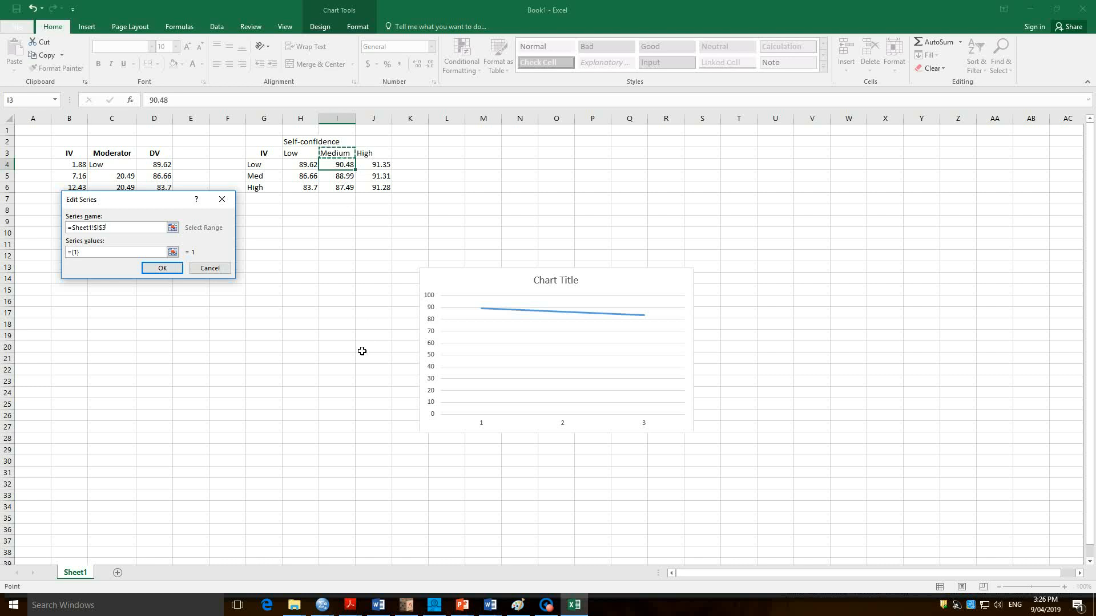
pyautogui.click(140, 253)
pyautogui.moveTo(94, 254); pyautogui.dragTo(60, 252)
pyautogui.press('BackSpace')
pyautogui.moveTo(348, 167); pyautogui.dragTo(350, 196)
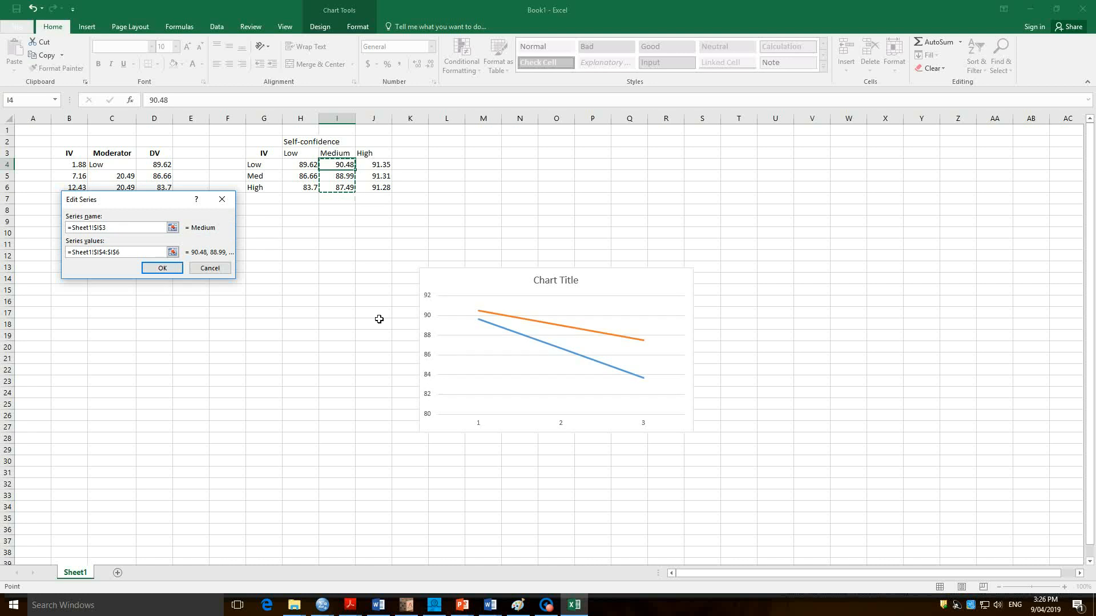
pyautogui.click(161, 269)
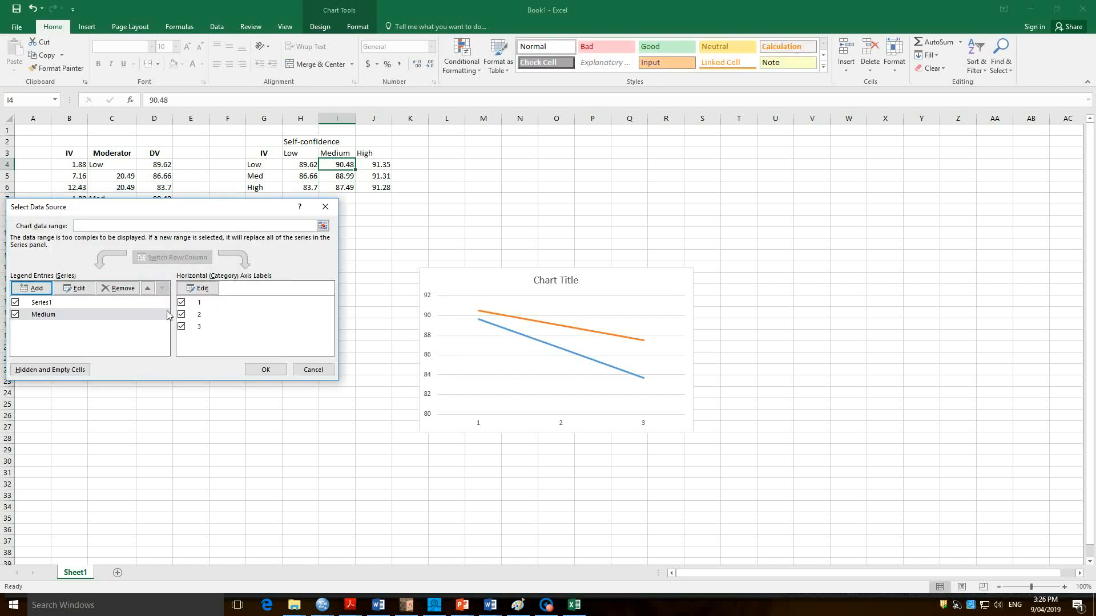
# Add a chart series named from the High header in J3 with the values in J4:J6.
pyautogui.click(30, 289)
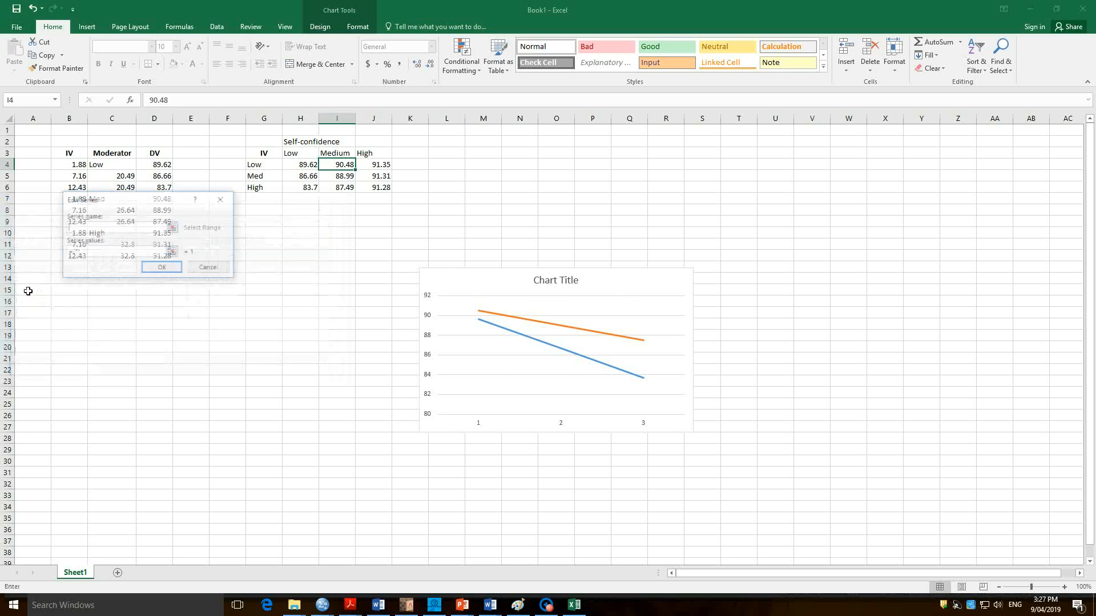
pyautogui.click(374, 154)
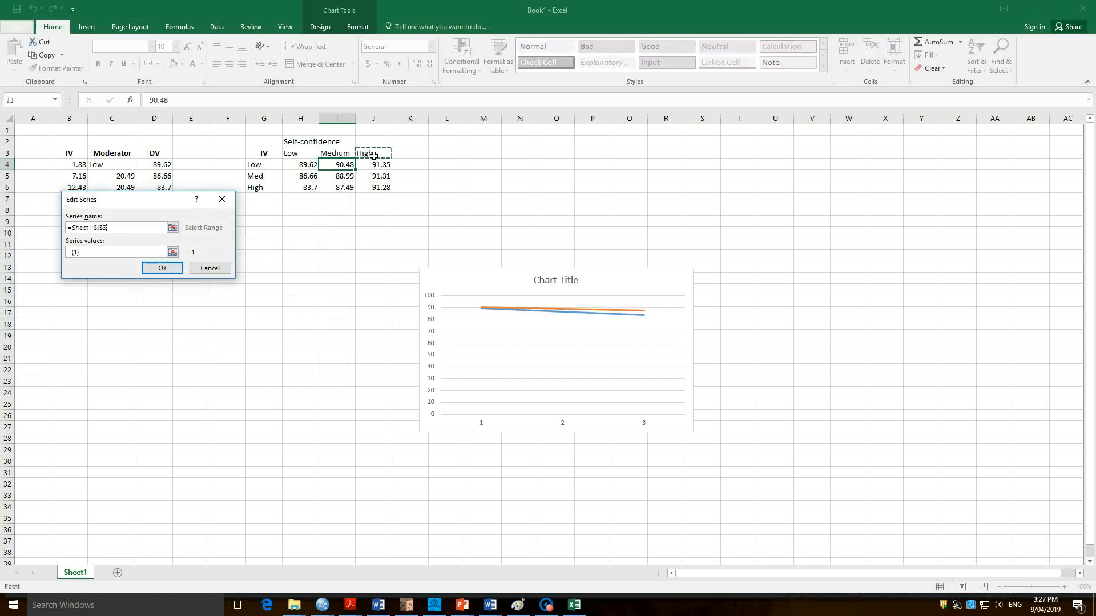
pyautogui.click(105, 256)
pyautogui.moveTo(388, 166); pyautogui.dragTo(388, 190)
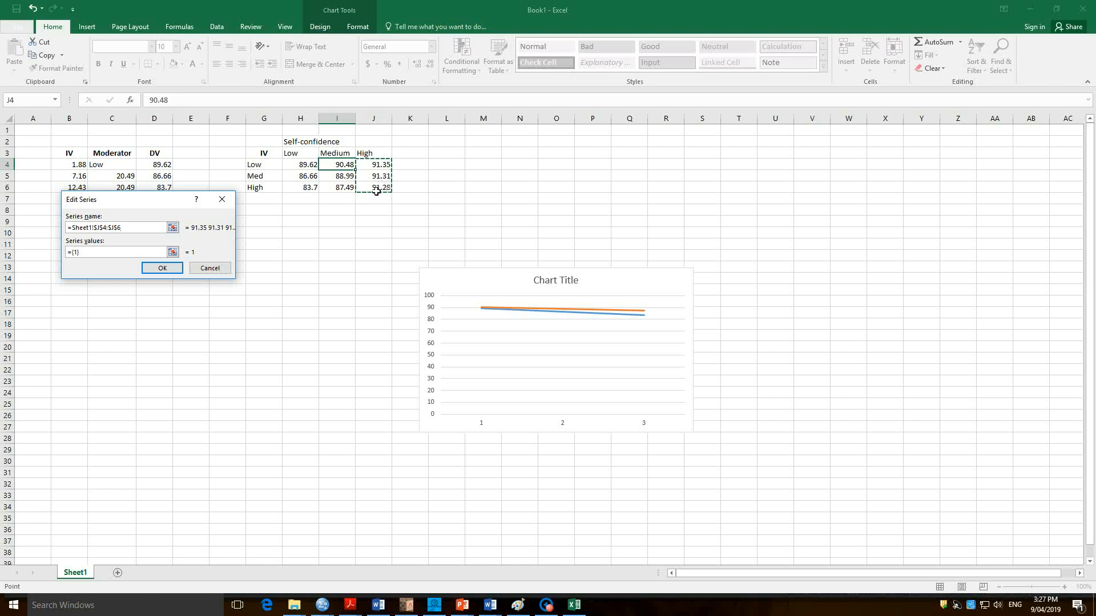
pyautogui.hotkey('ctrl', 'z')
pyautogui.press('BackSpace')
pyautogui.moveTo(101, 258); pyautogui.dragTo(80, 260)
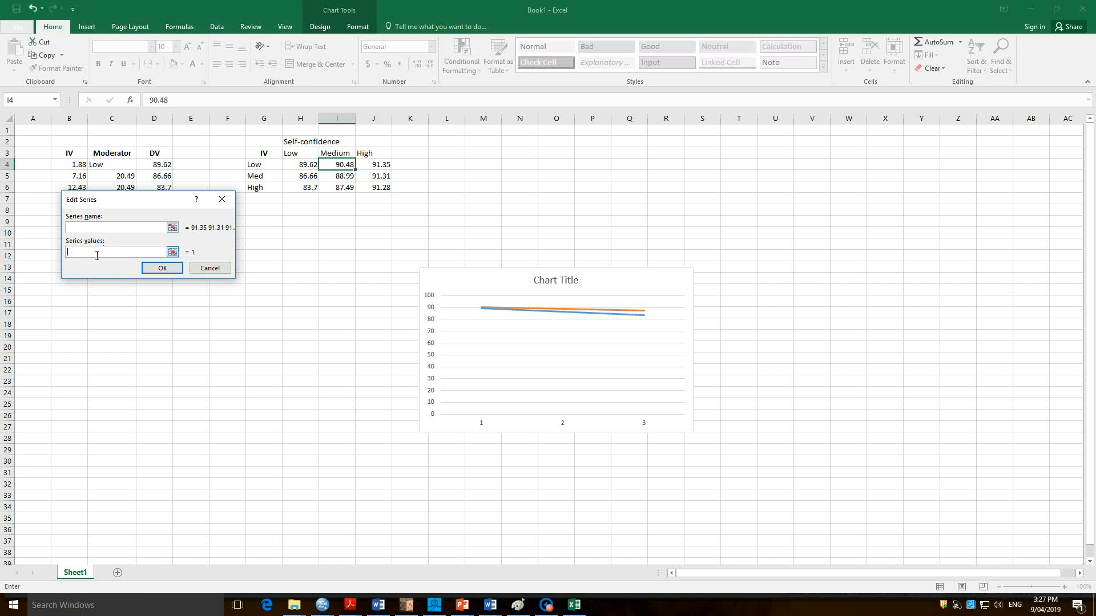
pyautogui.moveTo(374, 164); pyautogui.dragTo(375, 189)
pyautogui.click(78, 229)
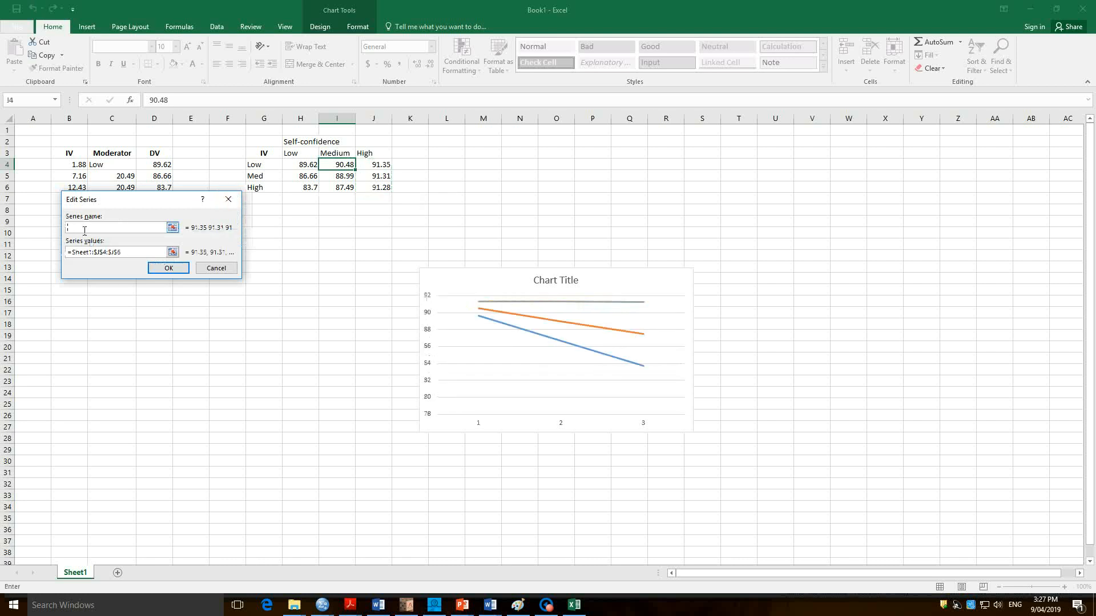
pyautogui.click(376, 153)
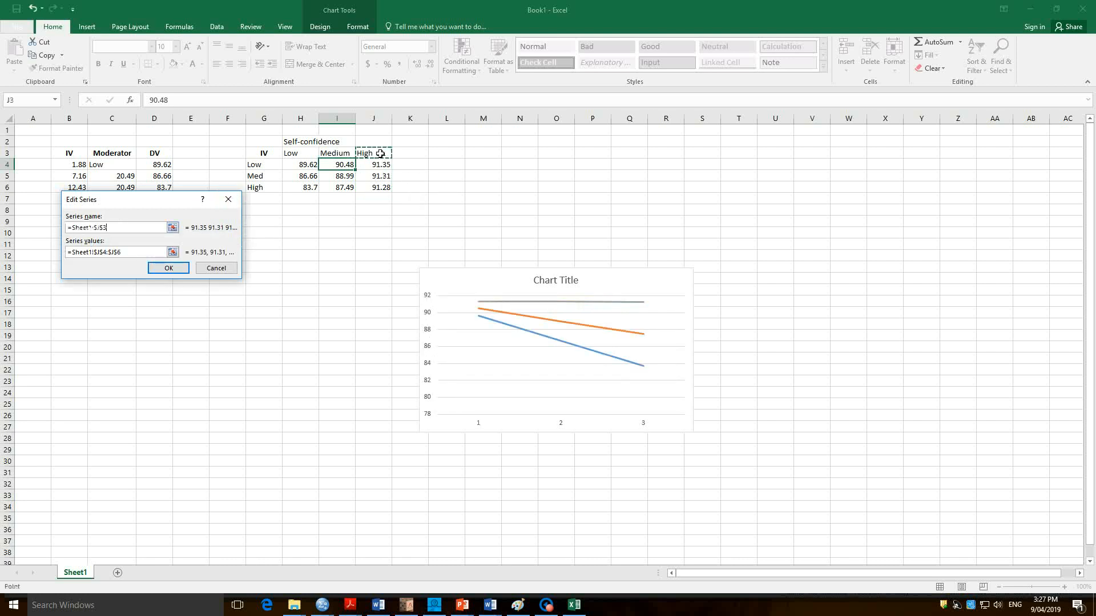
pyautogui.click(167, 269)
# Name the first chart series from the Low header in H3.
pyautogui.click(36, 302)
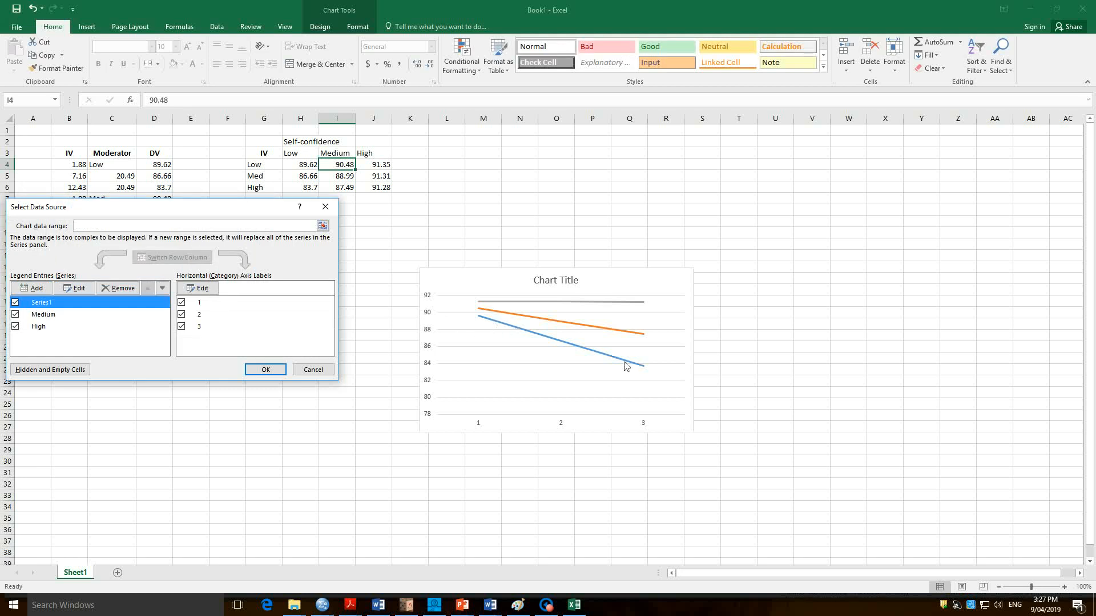
pyautogui.click(78, 290)
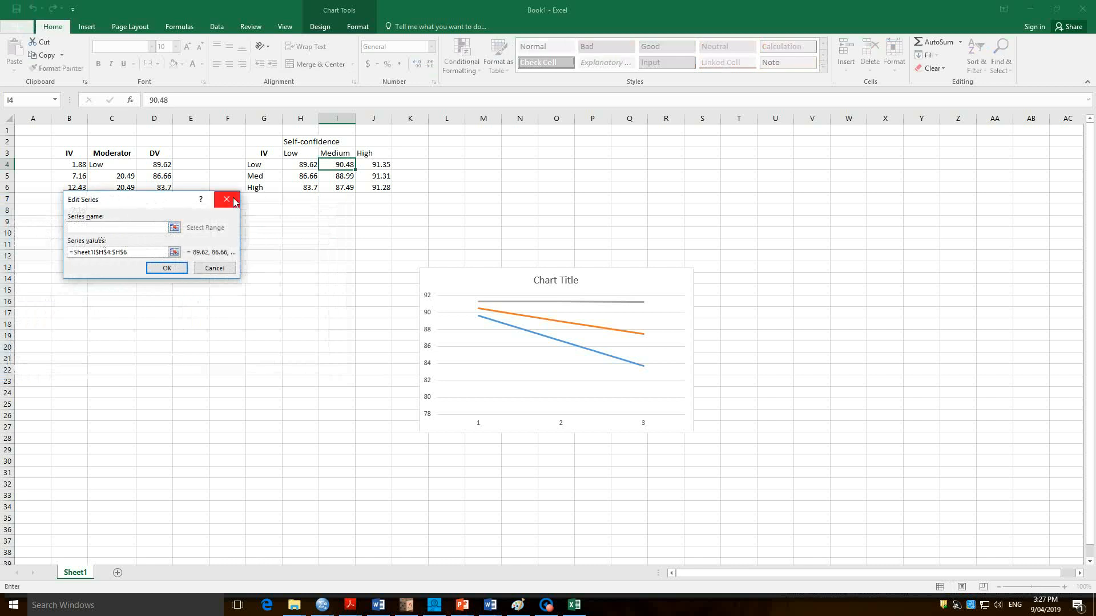
pyautogui.click(294, 154)
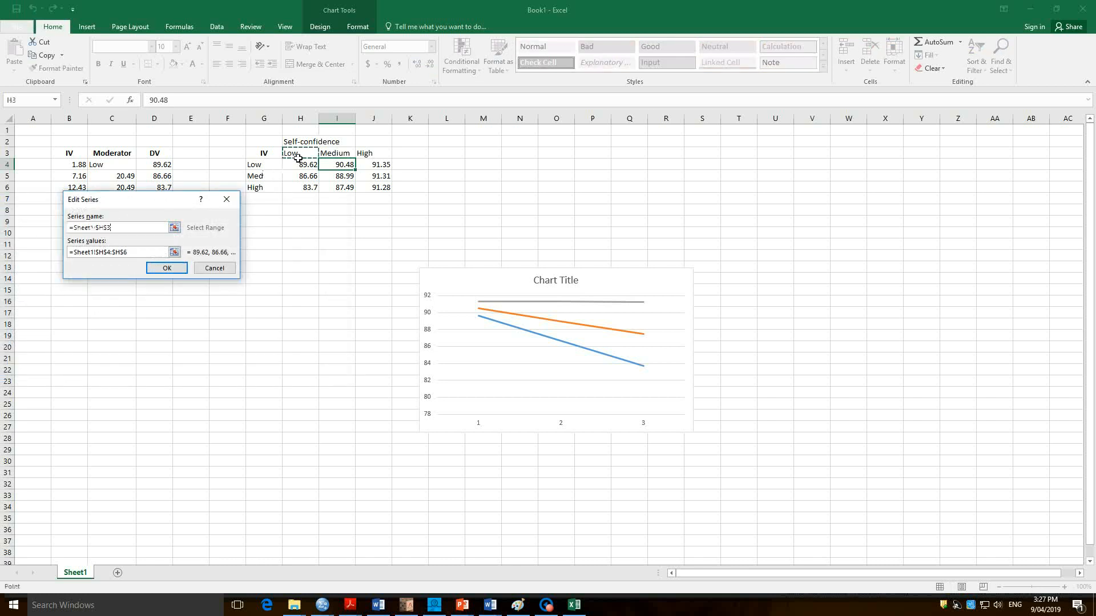
pyautogui.click(165, 269)
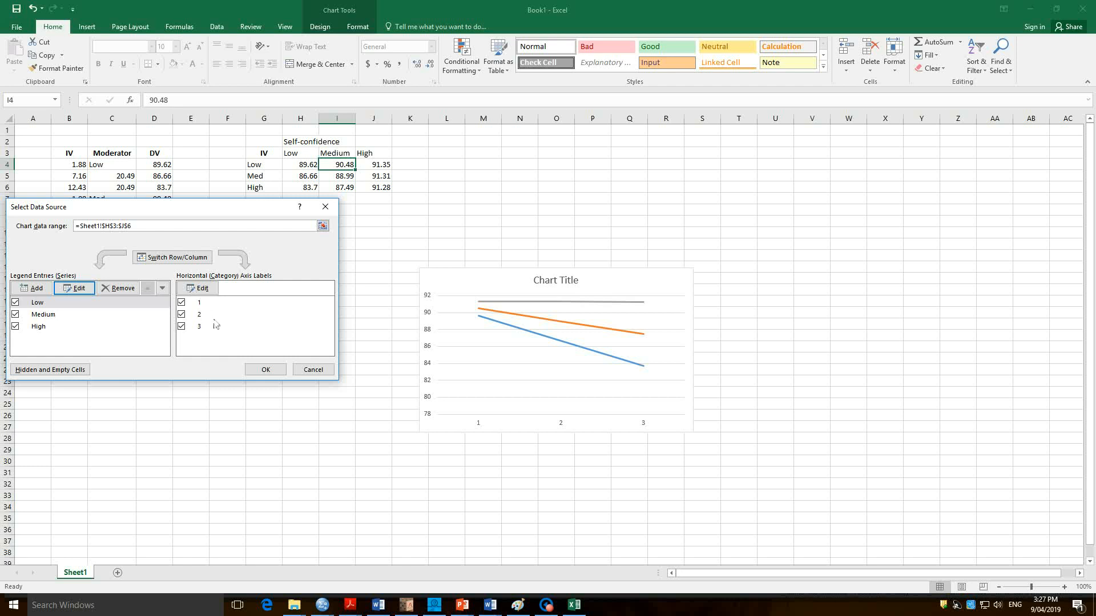
# Set the horizontal axis labels to the range H3:J3 and apply the chart's data source changes.
pyautogui.click(201, 288)
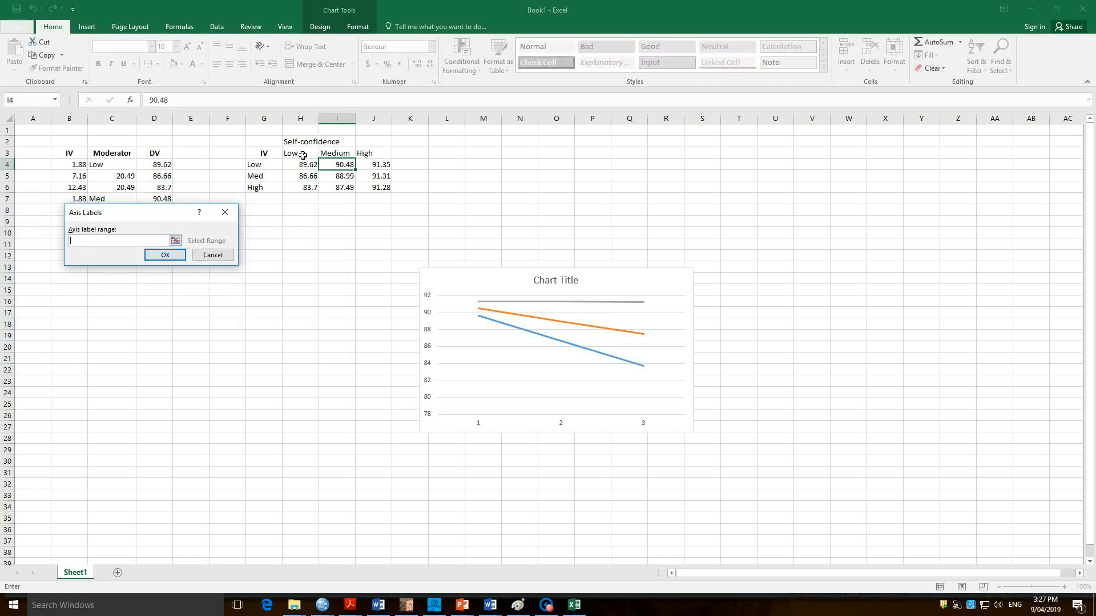
pyautogui.moveTo(300, 155); pyautogui.dragTo(369, 156)
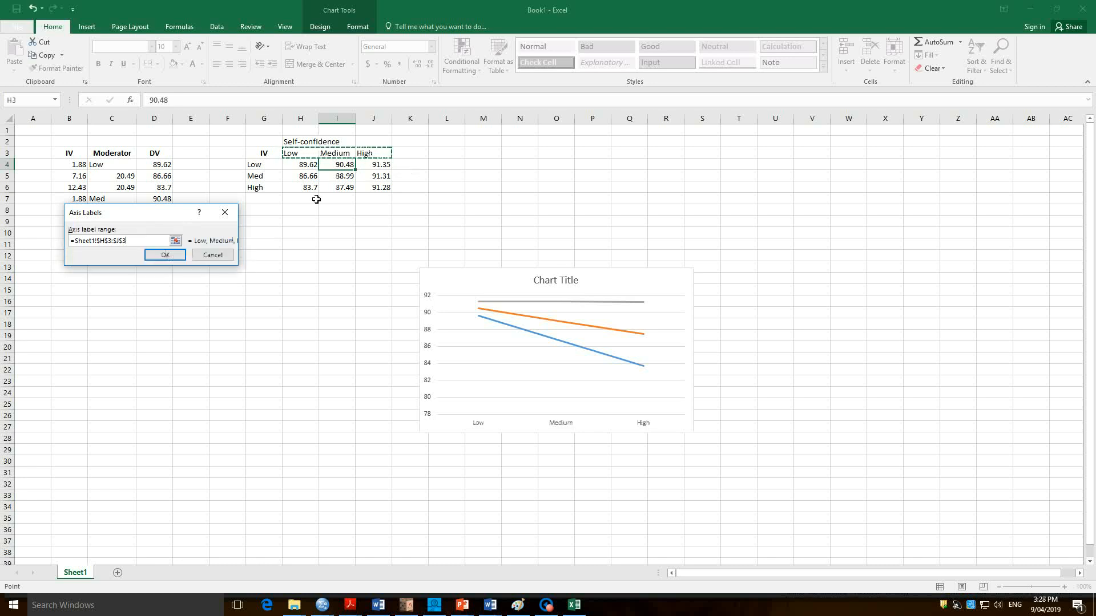
pyautogui.click(176, 253)
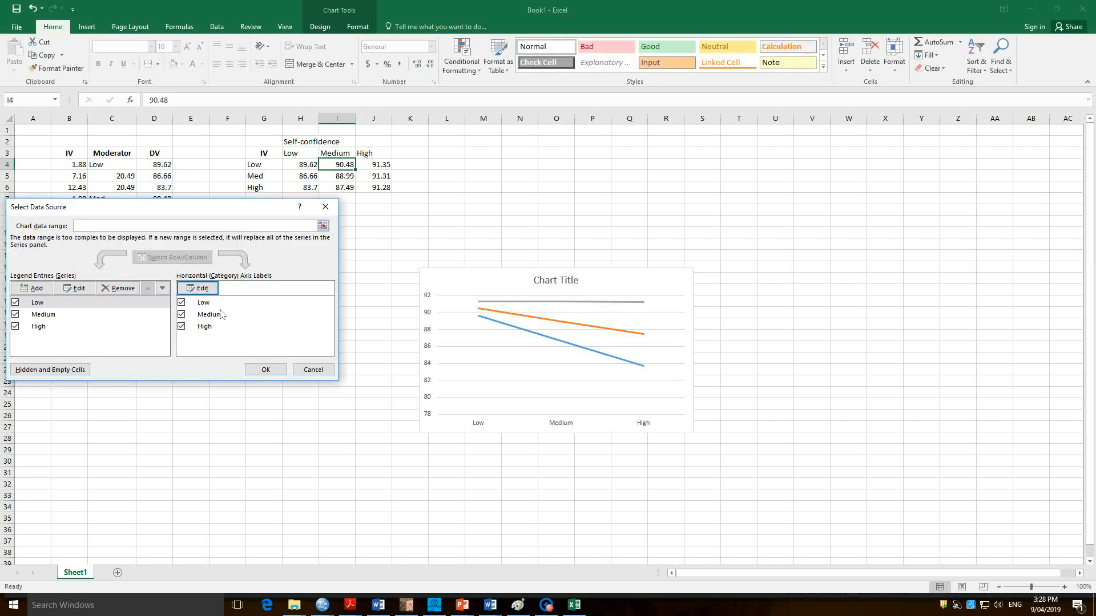
pyautogui.click(265, 369)
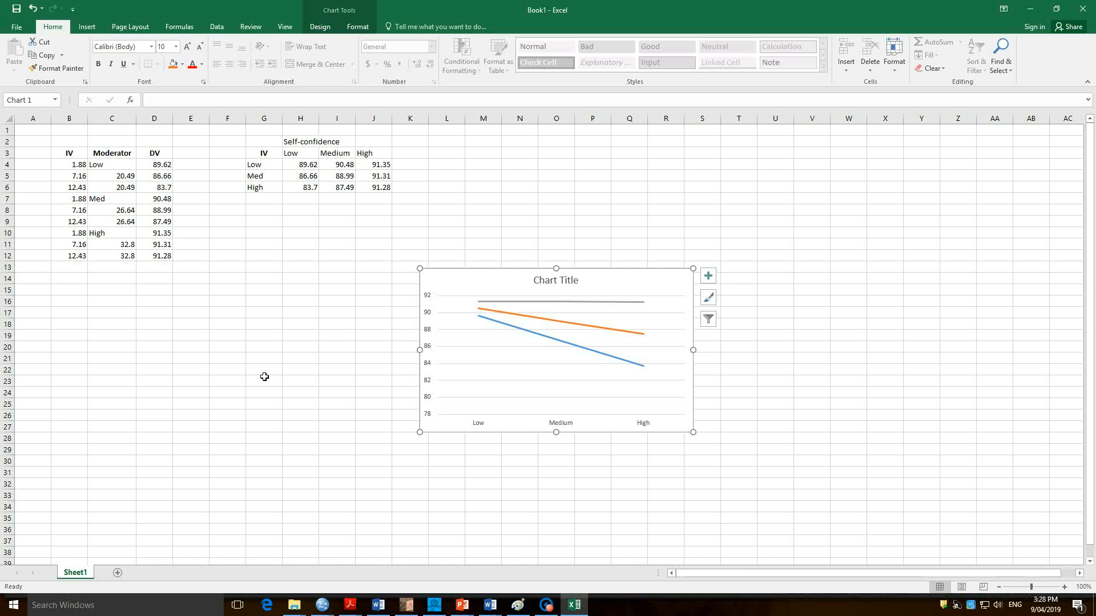
# Add axis titles to the line chart and set the vertical axis title to "Hapiness".
pyautogui.click(707, 275)
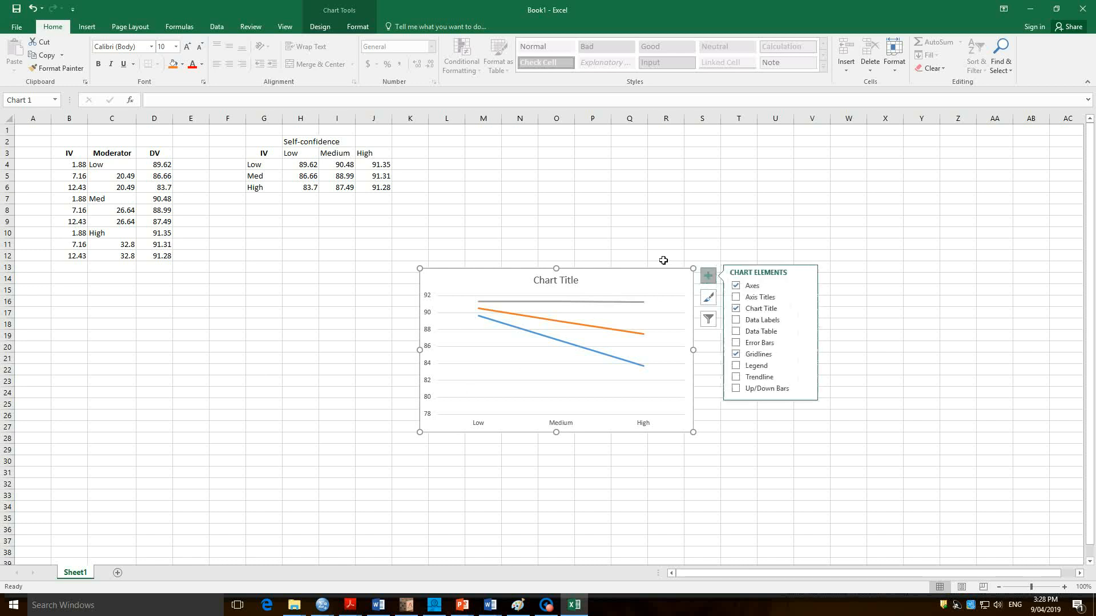
pyautogui.click(735, 298)
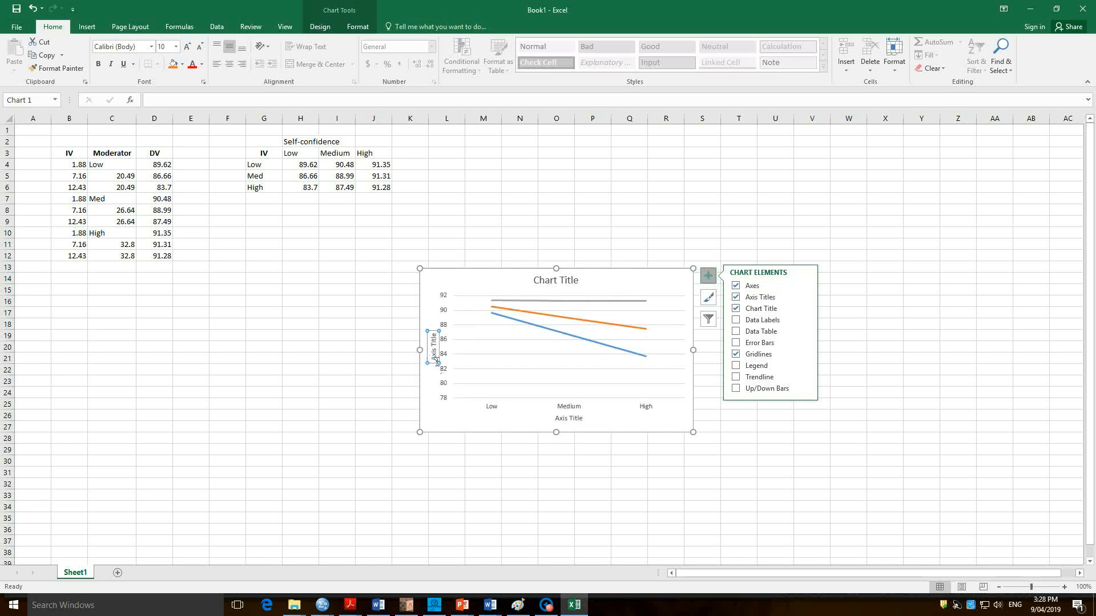
pyautogui.write('H')
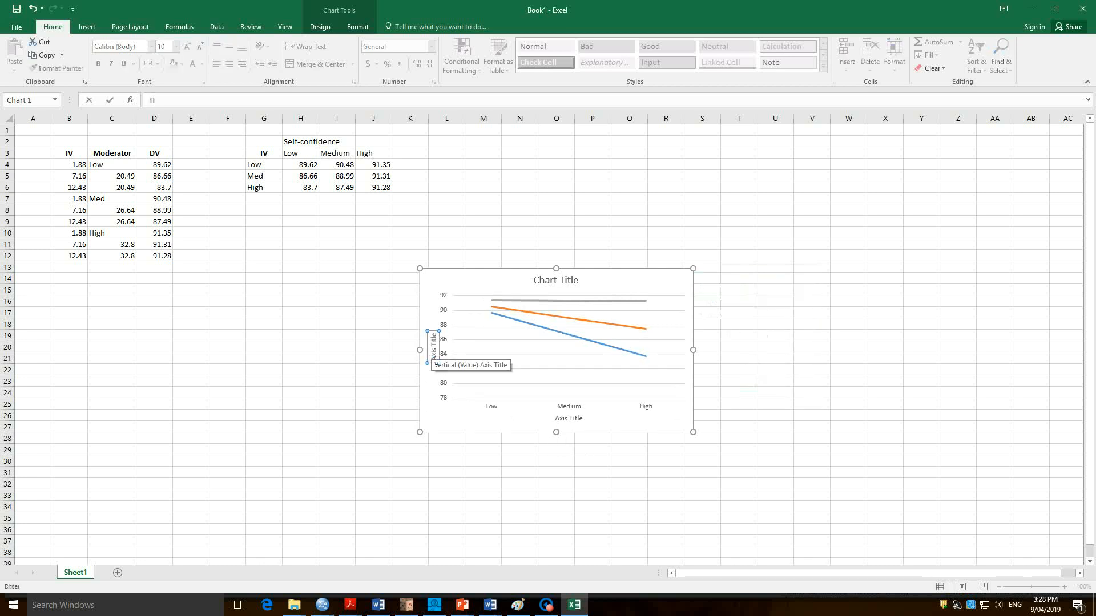
pyautogui.press('Return')
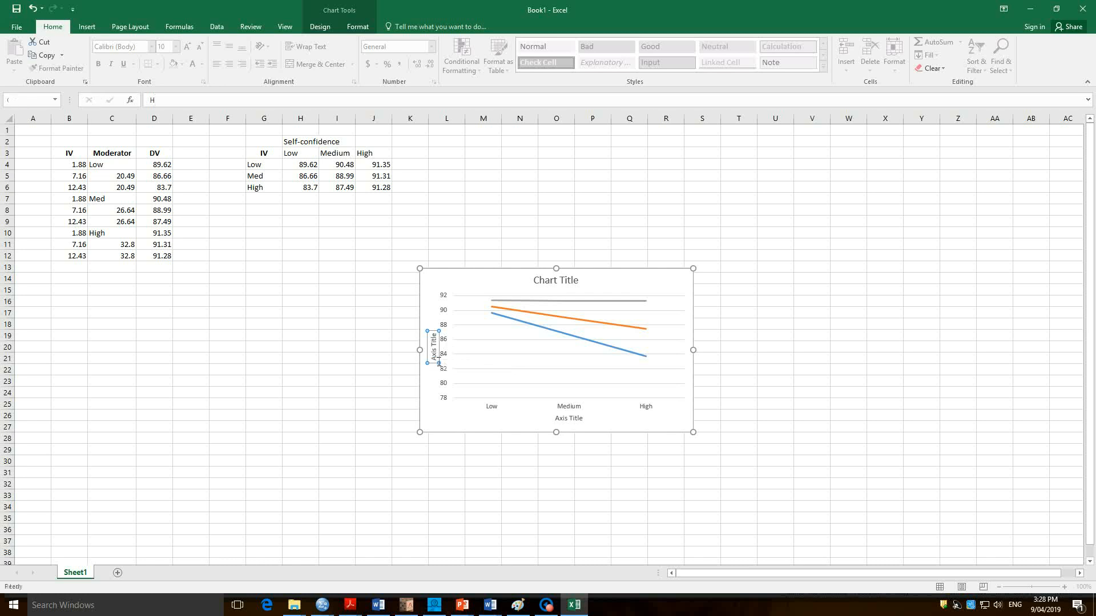
pyautogui.doubleClick(437, 350)
pyautogui.click(439, 350)
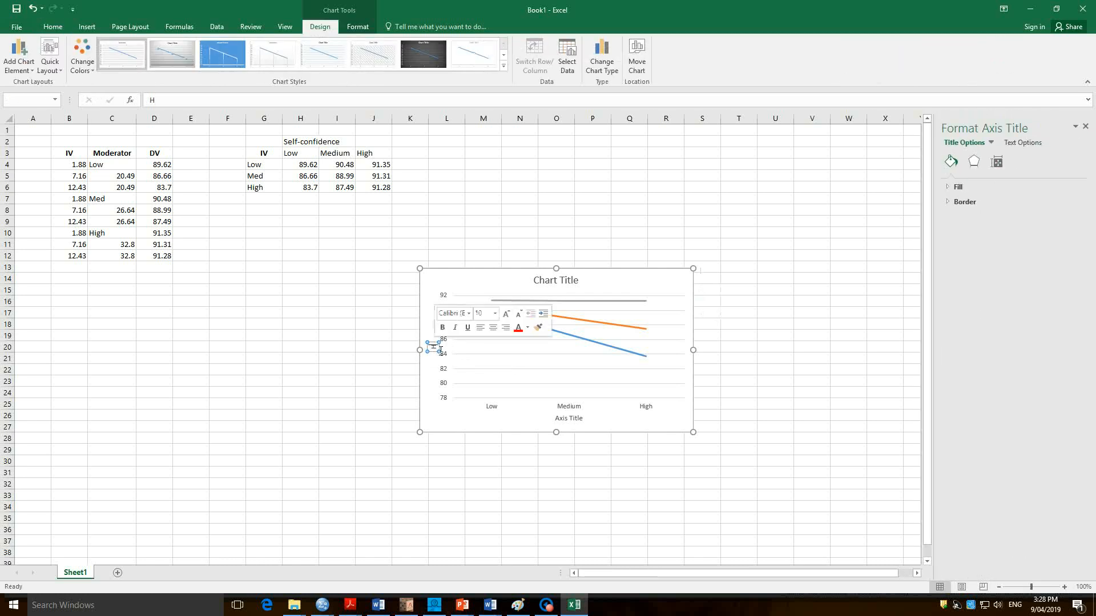
pyautogui.write('apiness')
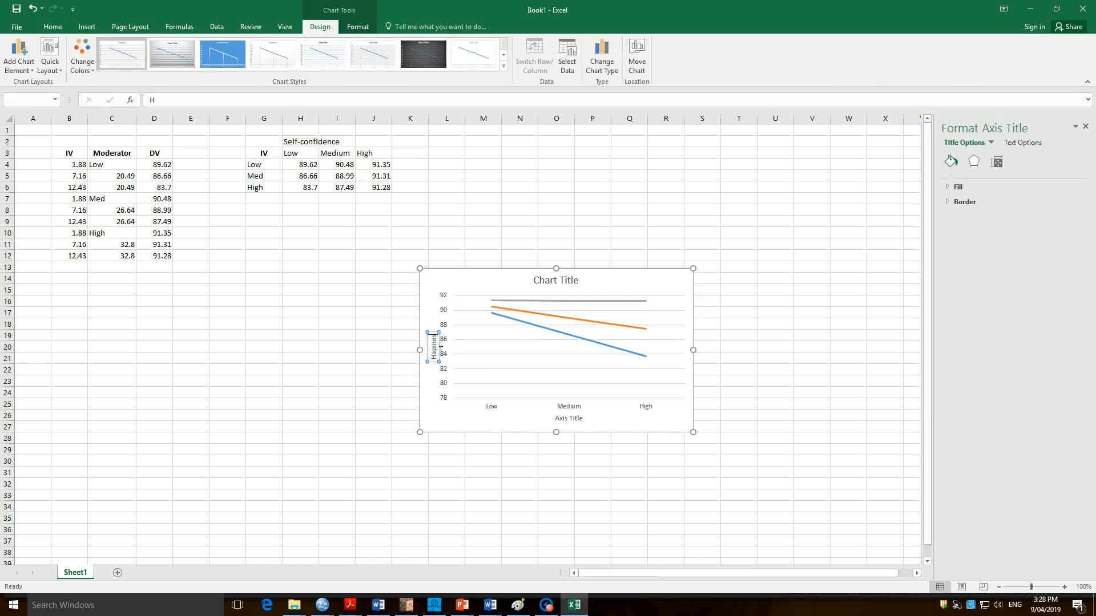
# Set the chart's horizontal axis title to "Level of Self-Confidence".
pyautogui.click(572, 420)
pyautogui.click(575, 424)
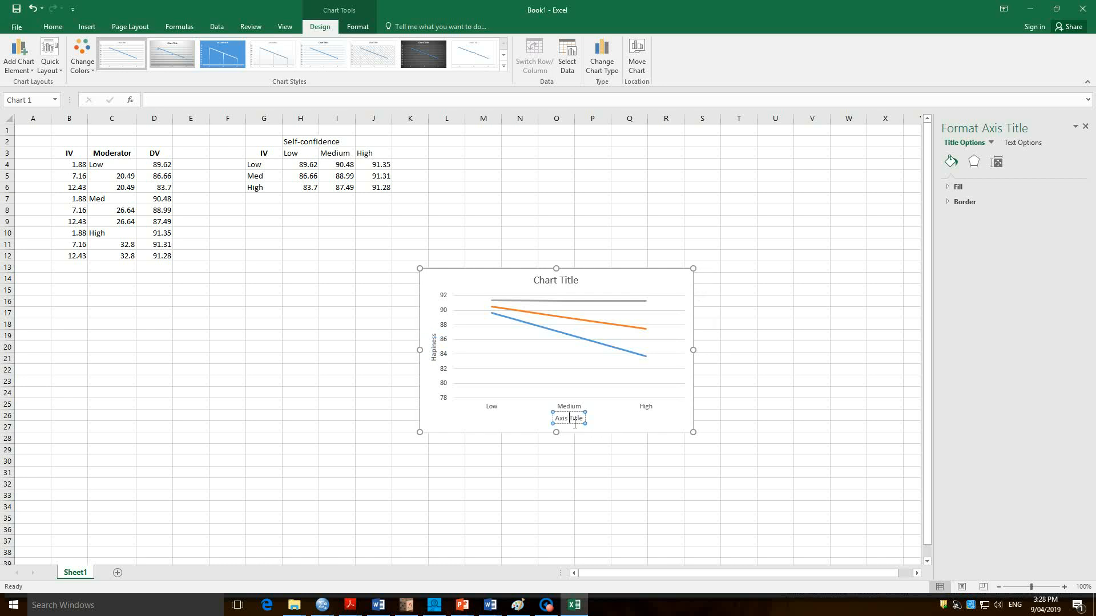
pyautogui.tripleClick(571, 422)
pyautogui.write('Level of Self-confidence')
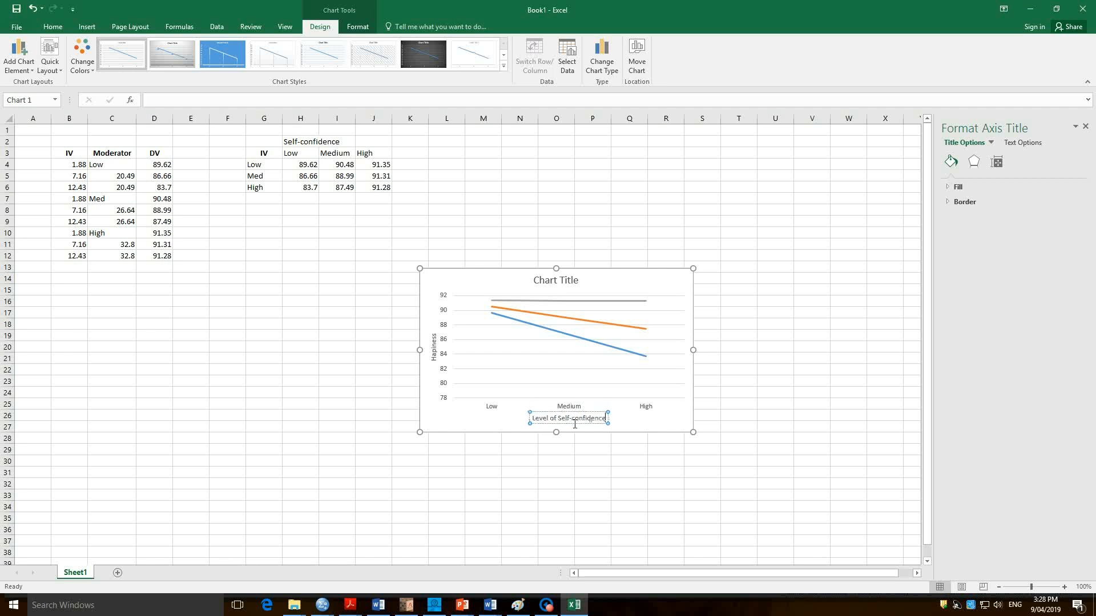
pyautogui.press('BackSpace')
pyautogui.press('BackSpace')
pyautogui.press('BackSpace')
pyautogui.press('BackSpace')
pyautogui.press('BackSpace')
pyautogui.press('BackSpace')
pyautogui.press('BackSpace')
pyautogui.press('BackSpace')
pyautogui.press('BackSpace')
pyautogui.press('BackSpace')
pyautogui.write('Confidence')
pyautogui.click(478, 426)
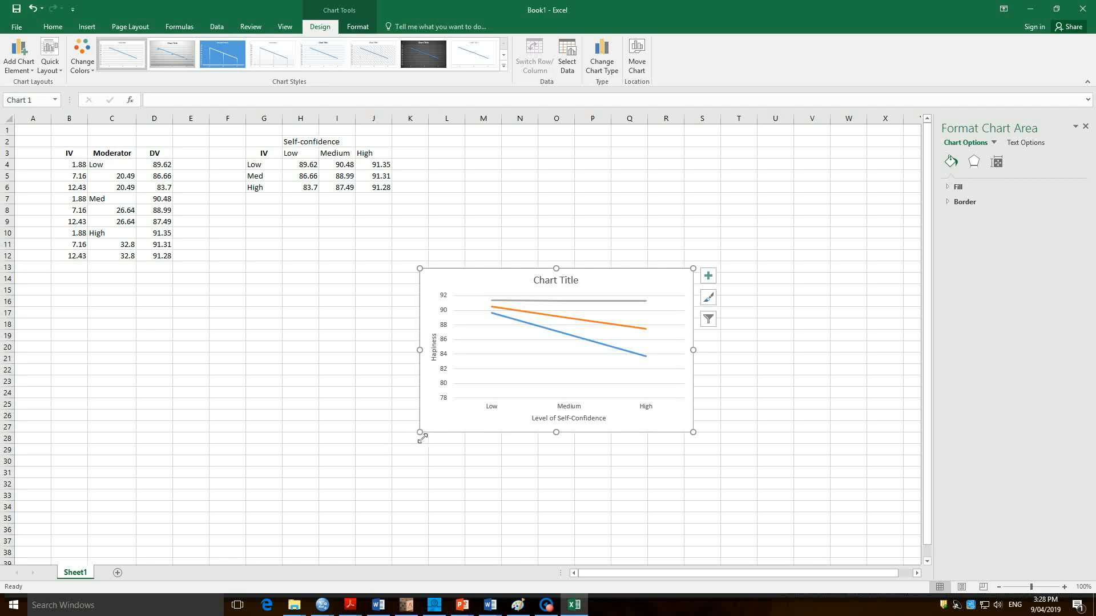
# Enlarge the chart from its lower-left corner to about 9.2 cm high by 16.3 cm wide and delete its major gridlines.
pyautogui.moveTo(423, 439); pyautogui.dragTo(343, 465)
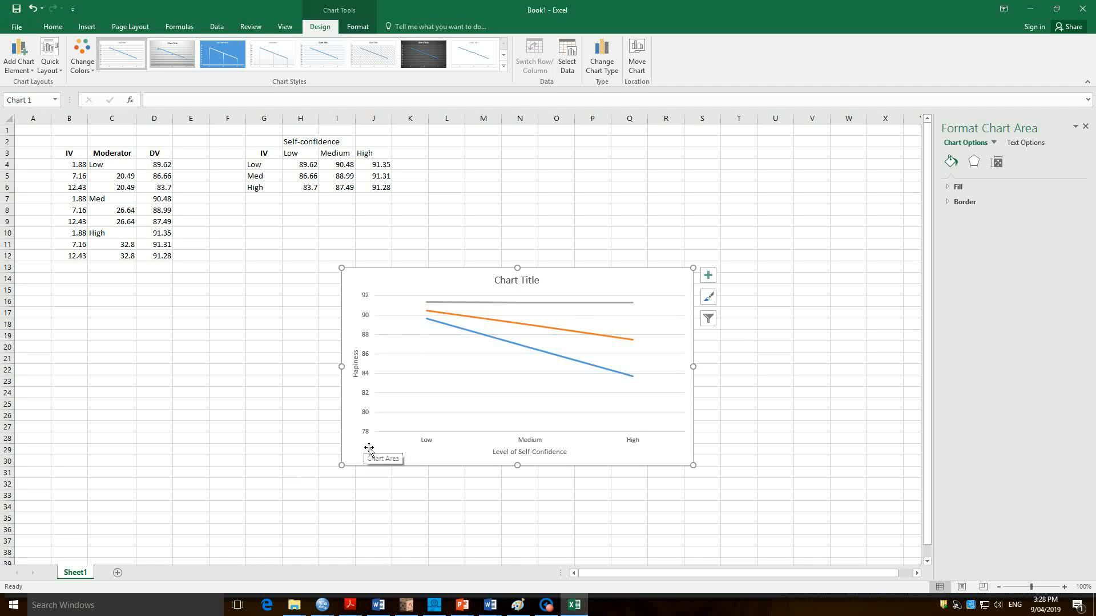
pyautogui.click(415, 377)
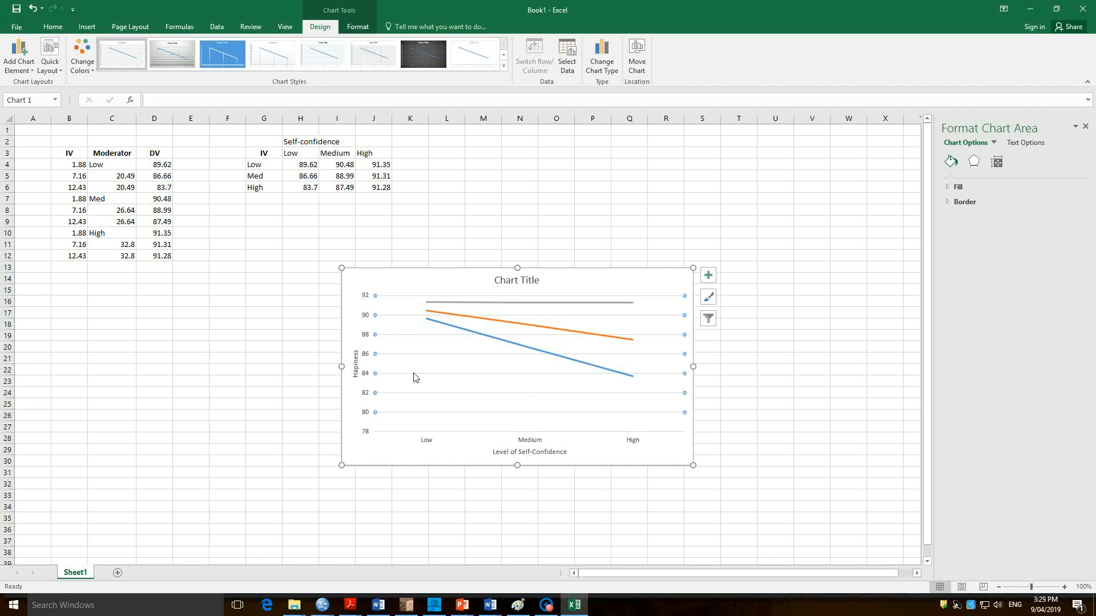
pyautogui.click(405, 443)
pyautogui.click(411, 412)
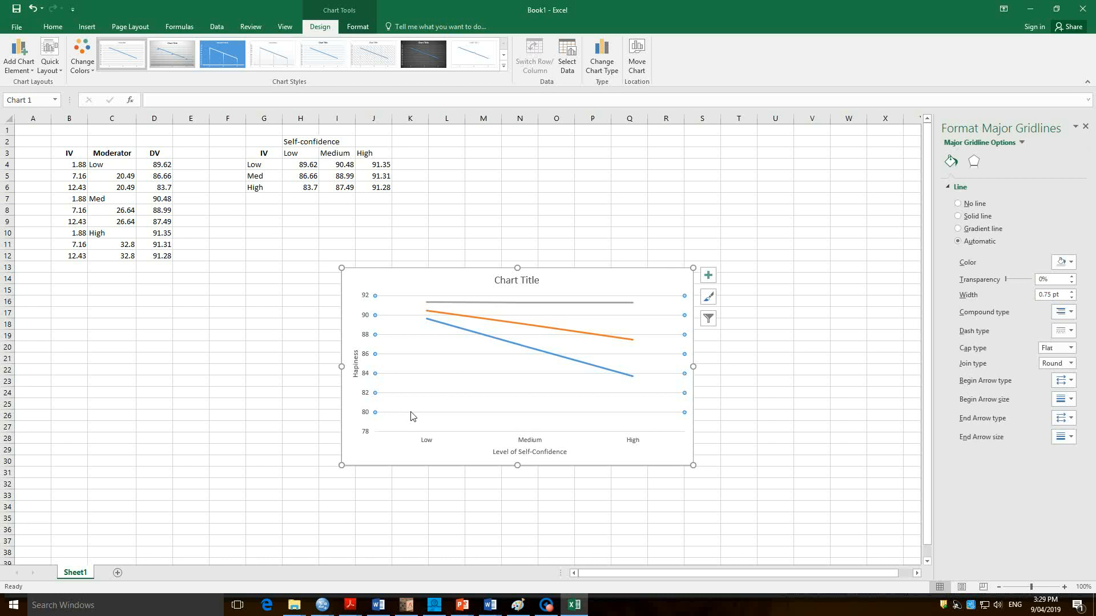
pyautogui.press('Delete')
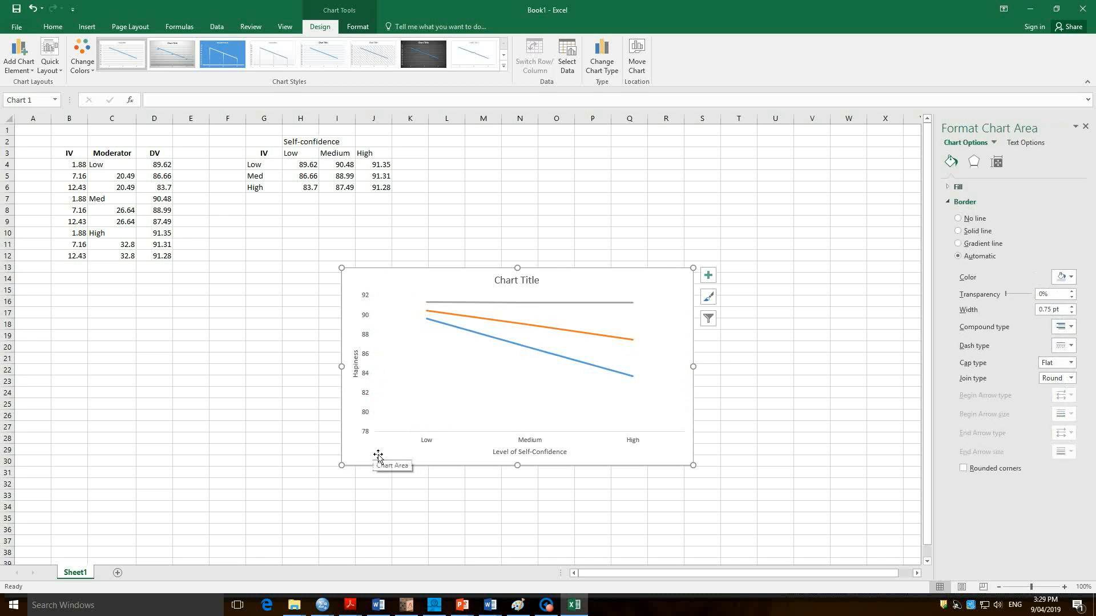
# Apply the "Subtle Line - Dark 1" shape style to the chart's vertical value axis.
pyautogui.rightClick(372, 404)
pyautogui.press('Escape')
pyautogui.click(368, 399)
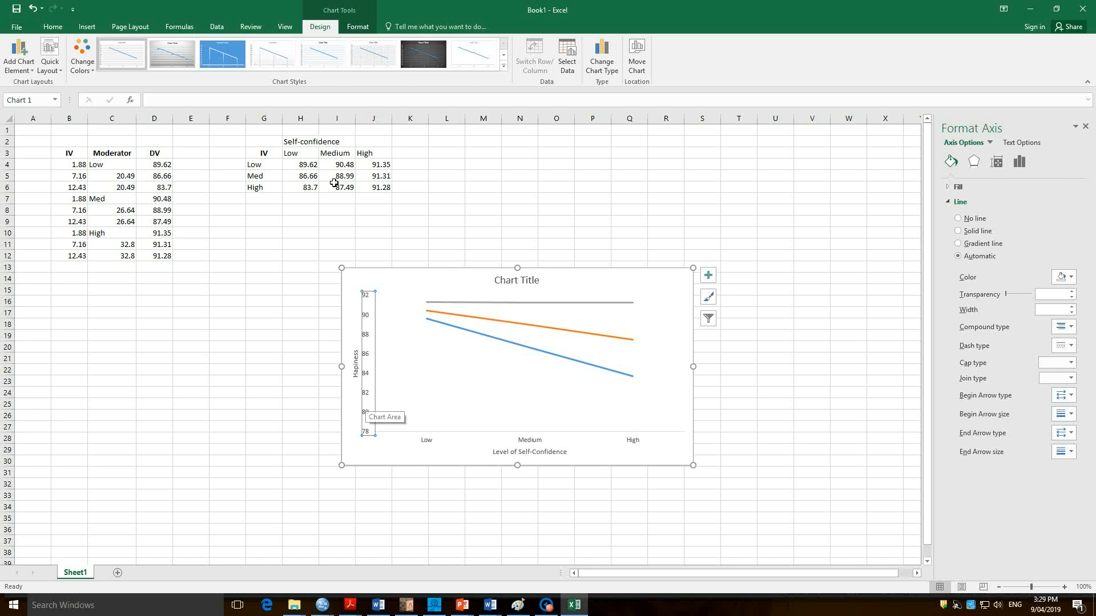
pyautogui.click(358, 27)
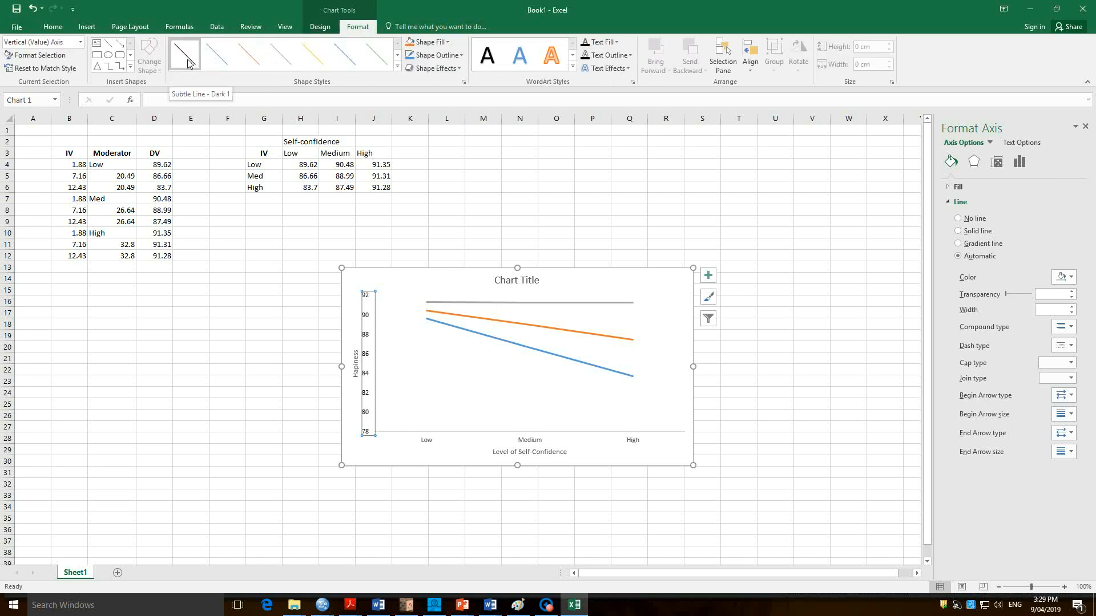
pyautogui.click(188, 63)
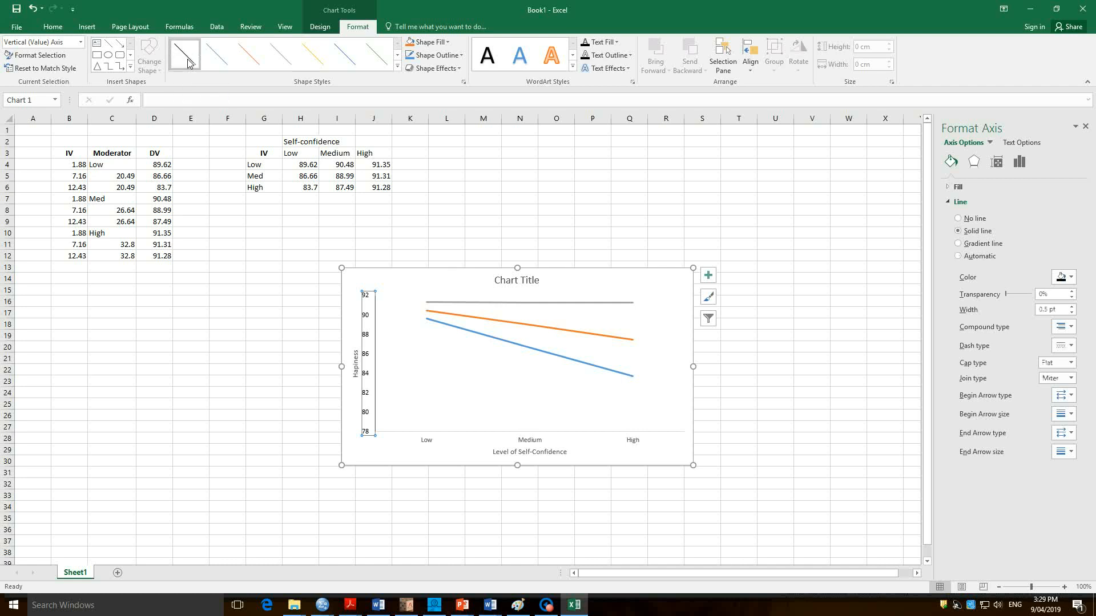
# Apply the "Subtle Line - Dark 1" shape style to the chart's horizontal category axis.
pyautogui.click(417, 449)
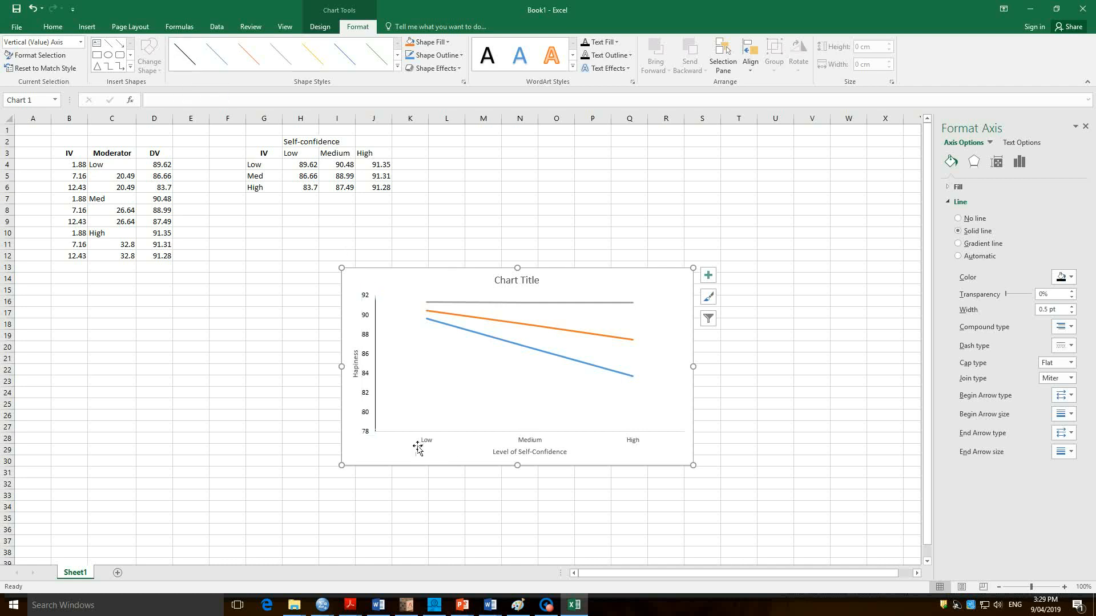
pyautogui.click(453, 437)
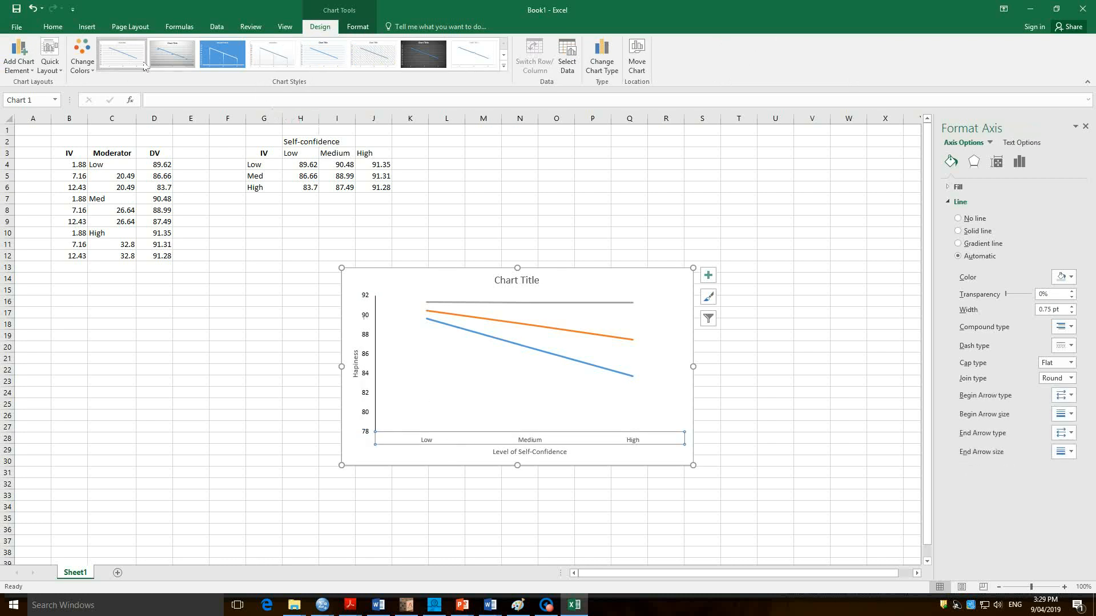
pyautogui.click(357, 27)
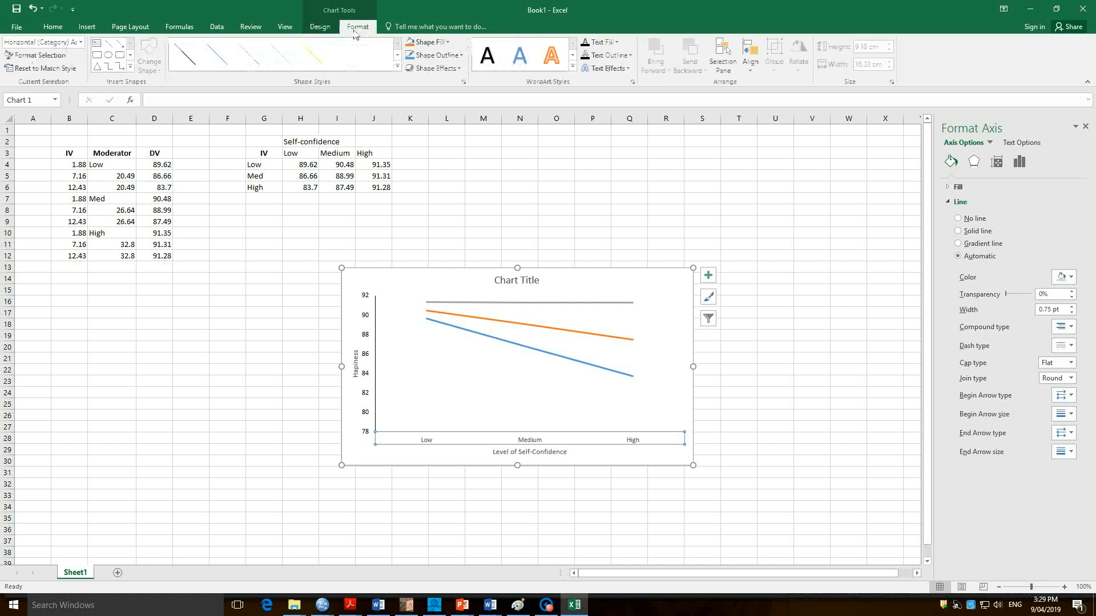
pyautogui.click(189, 57)
pyautogui.click(355, 464)
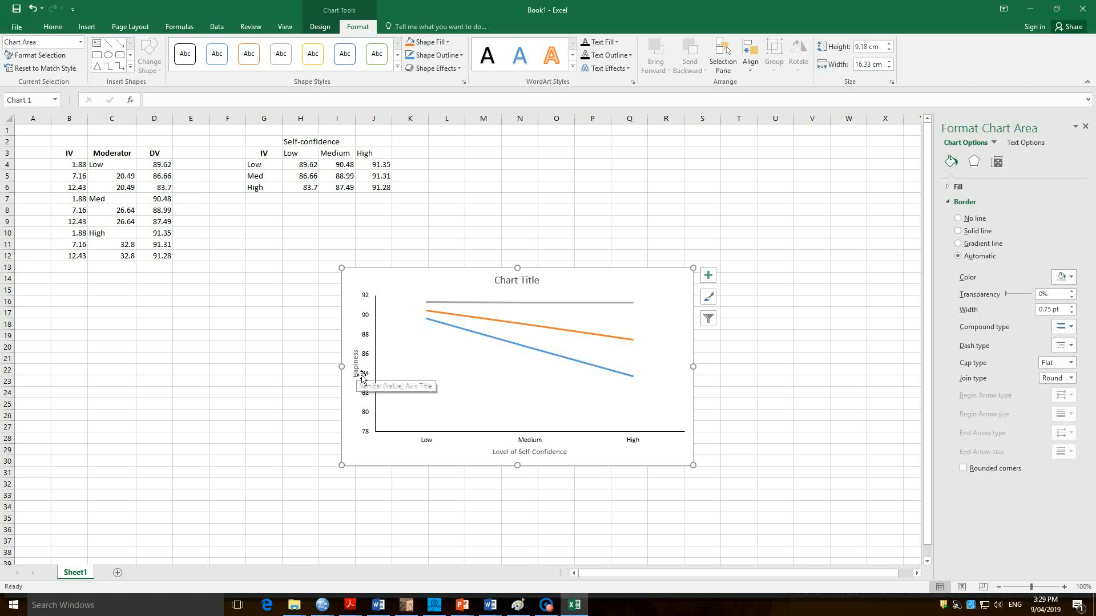
# Set the vertical axis labels to Times New Roman, size 12.
pyautogui.click(366, 400)
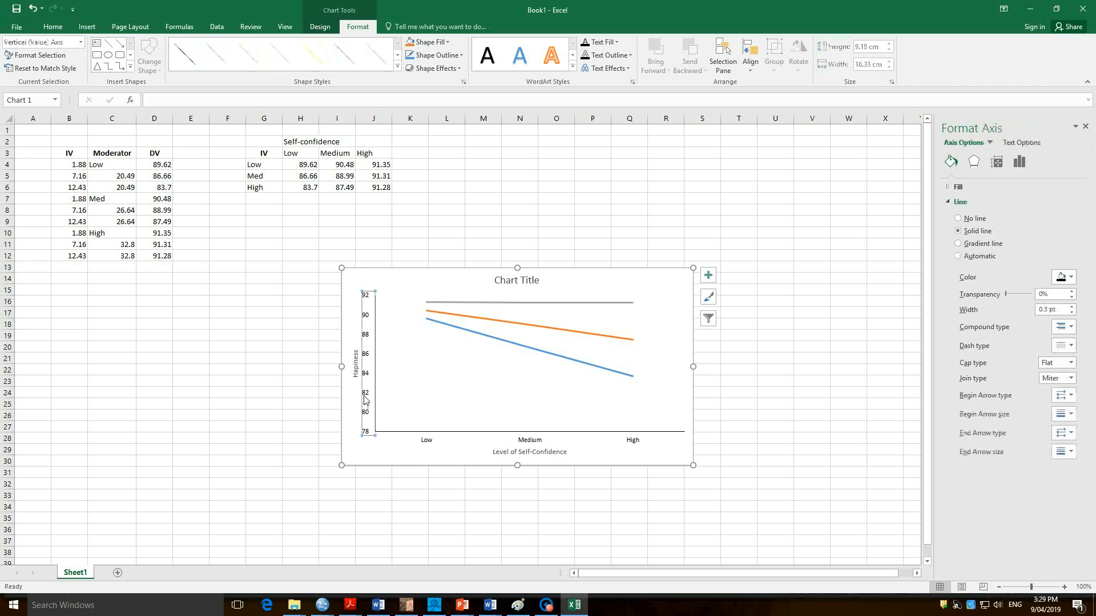
pyautogui.click(52, 26)
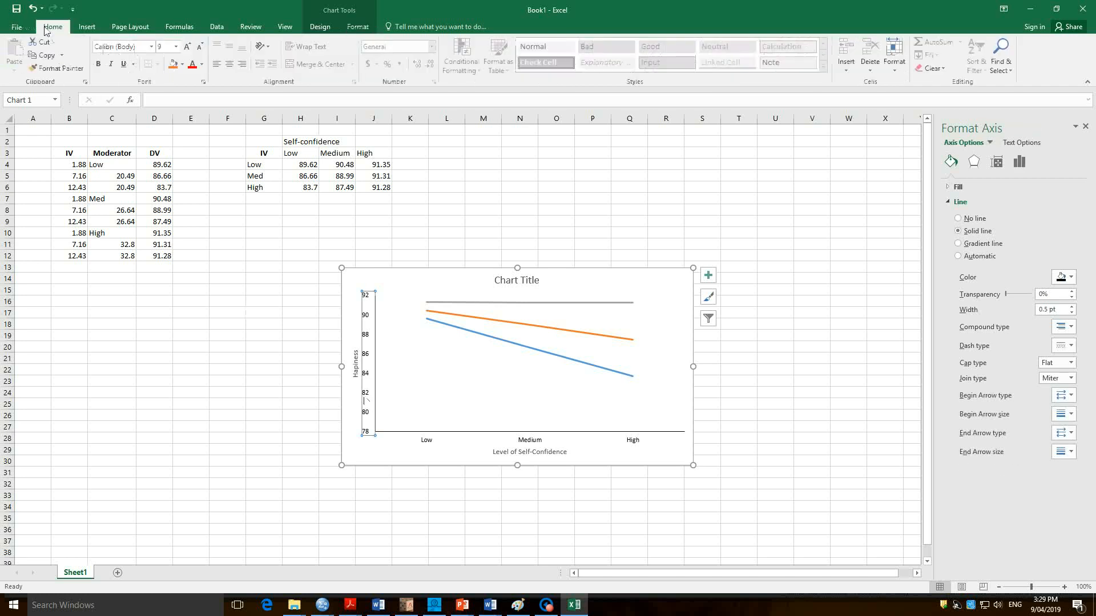
pyautogui.click(152, 47)
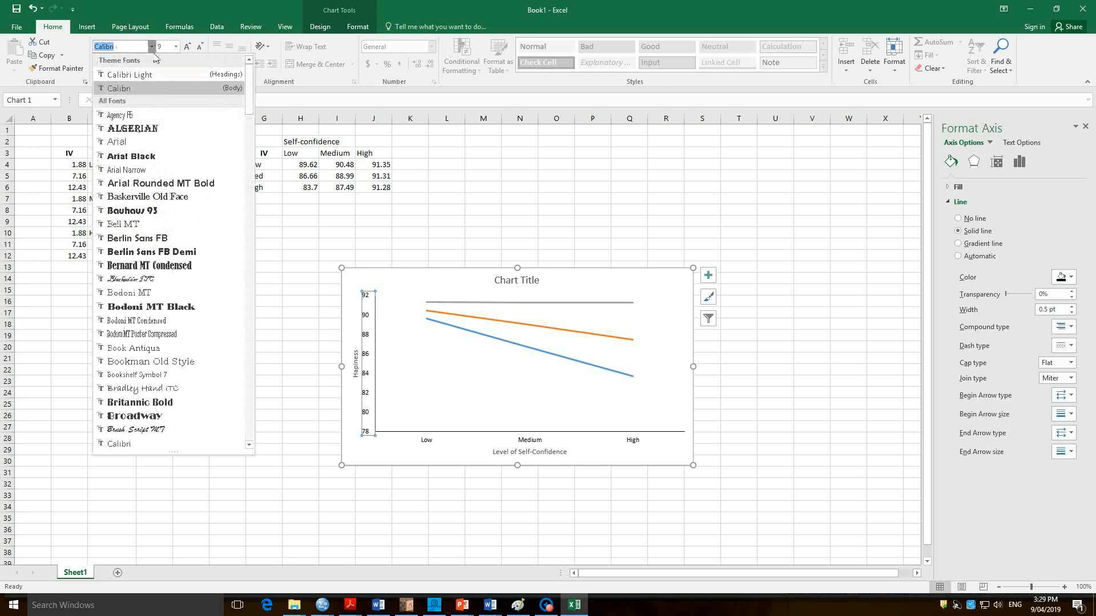
pyautogui.write('Tines')
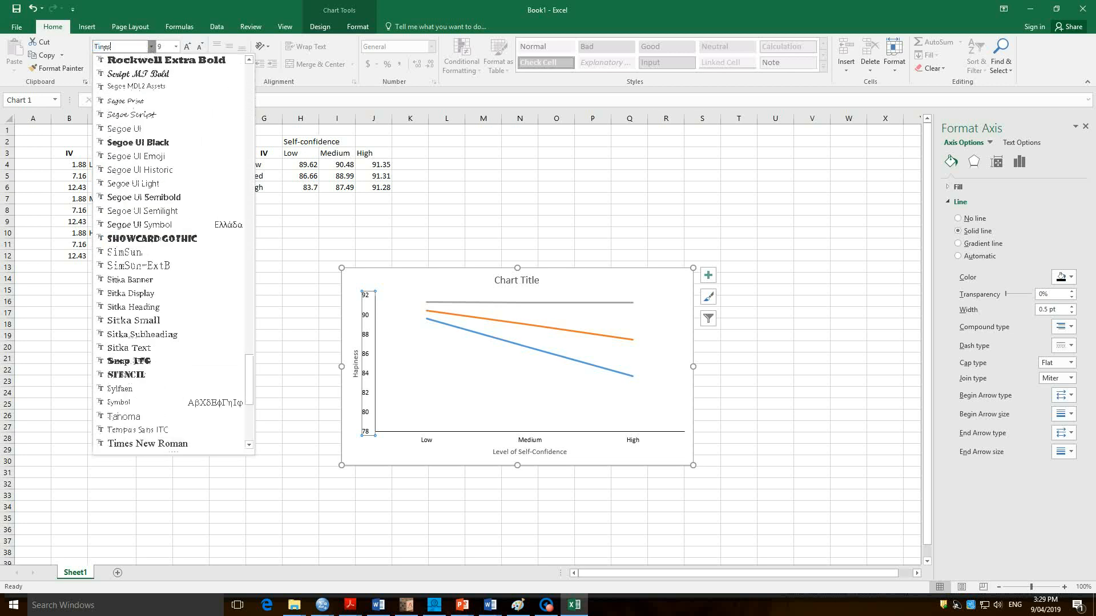
pyautogui.press('BackSpace')
pyautogui.press('BackSpace')
pyautogui.press('BackSpace')
pyautogui.write('mes')
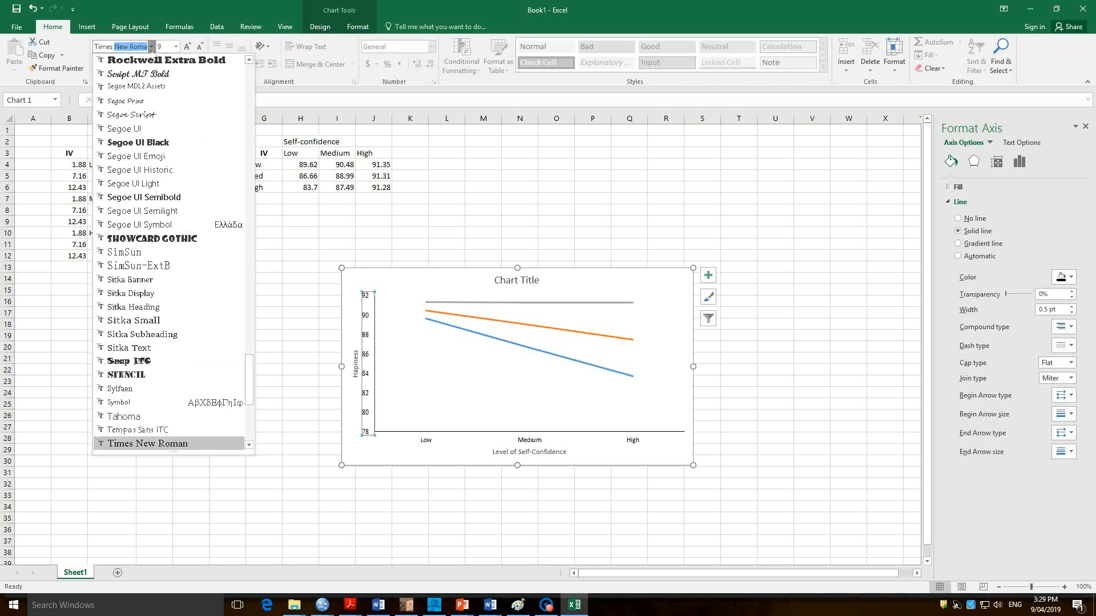
pyautogui.press('Tab')
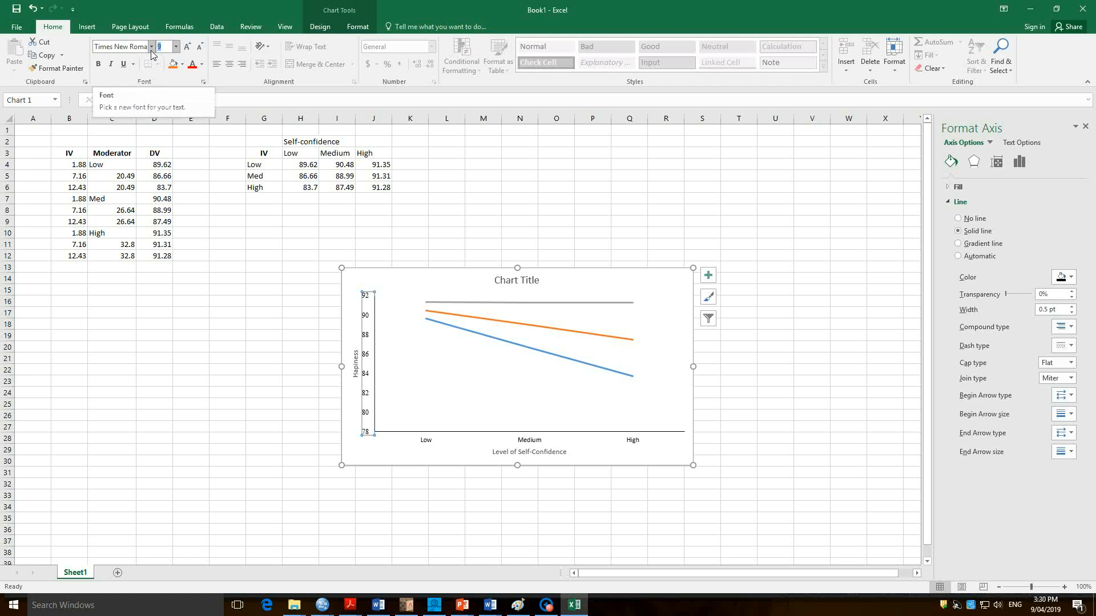
pyautogui.write('12')
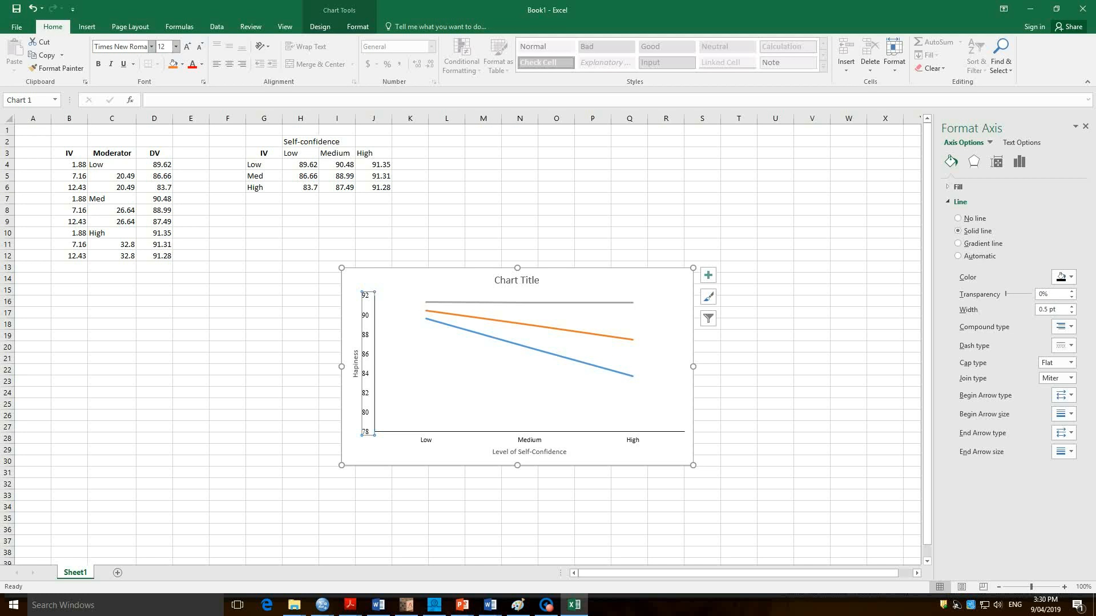
pyautogui.press('Return')
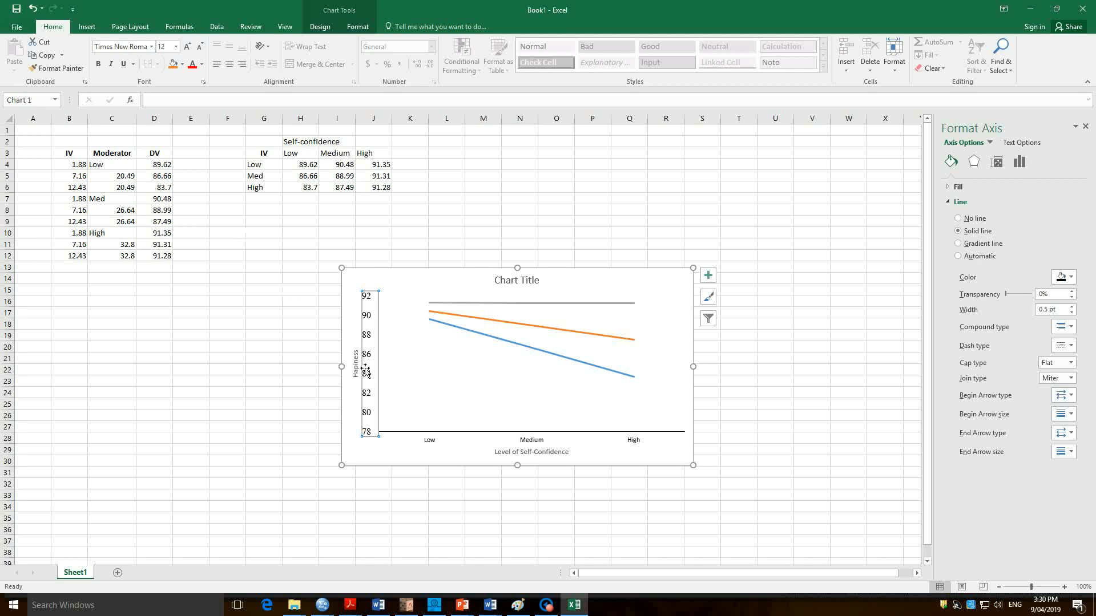
# Set the horizontal axis labels to Times New Roman, size 12.
pyautogui.click(442, 447)
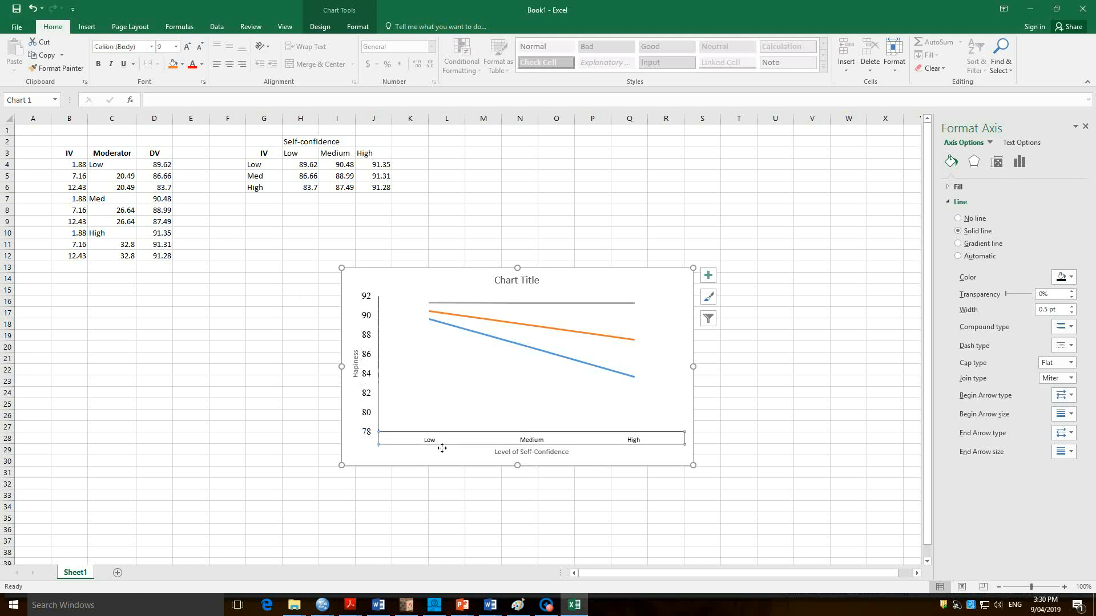
pyautogui.click(152, 46)
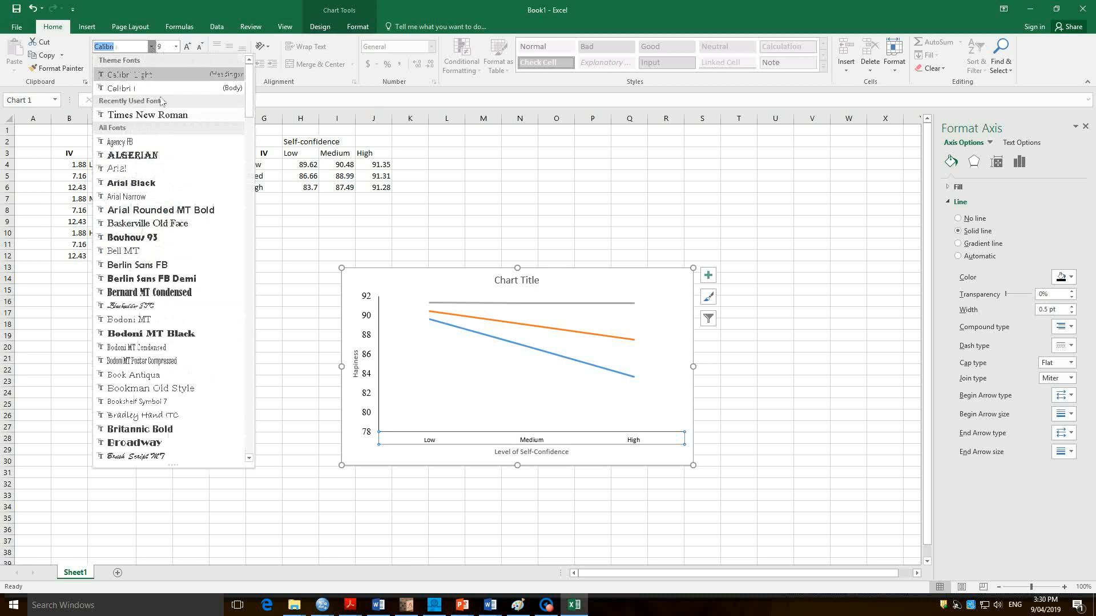
pyautogui.click(147, 115)
pyautogui.click(176, 46)
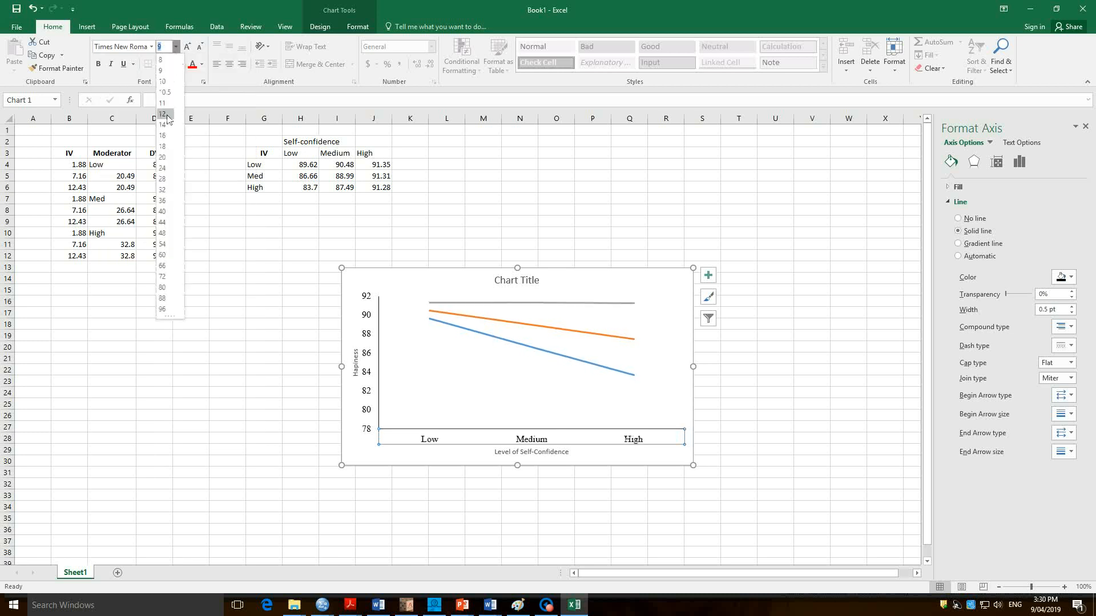
pyautogui.click(164, 114)
# Format the vertical axis title "Hapiness" in Times New Roman, size 14.
pyautogui.click(362, 420)
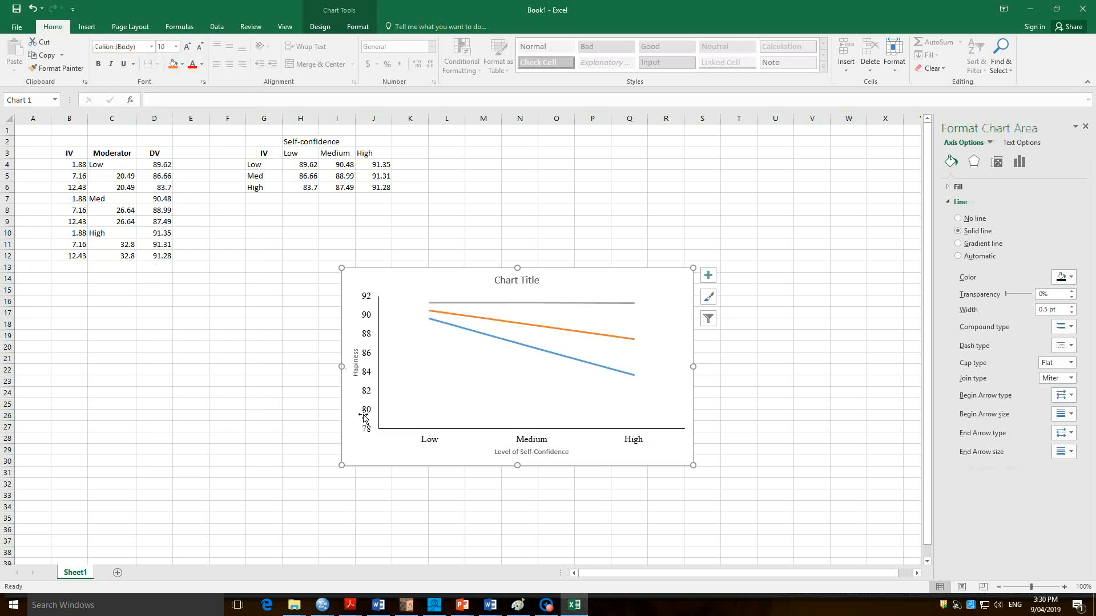
pyautogui.click(355, 365)
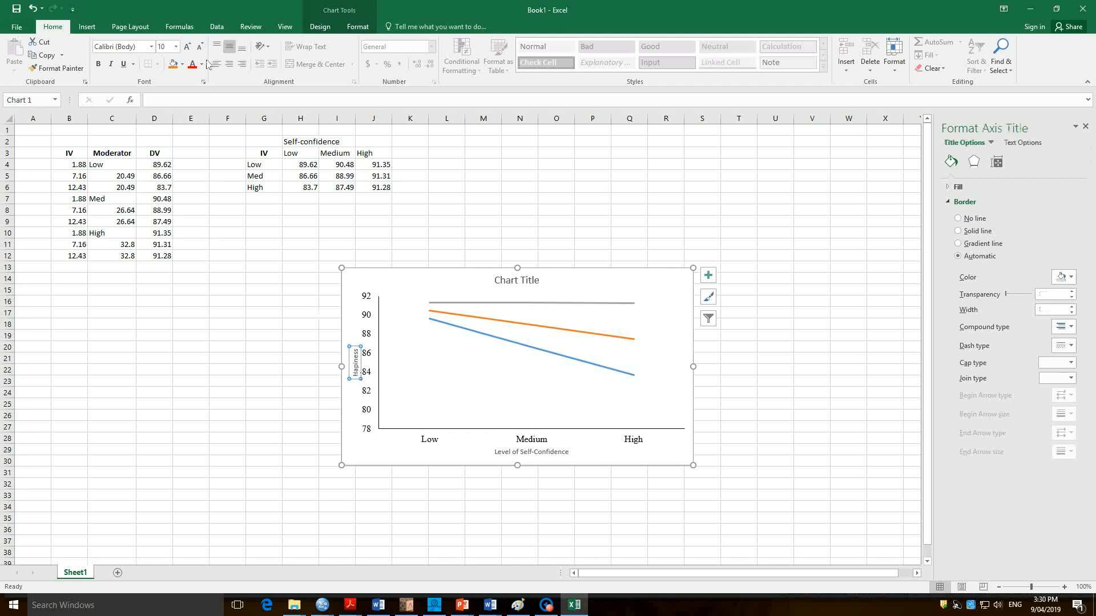
pyautogui.click(151, 46)
pyautogui.click(171, 113)
pyautogui.click(175, 46)
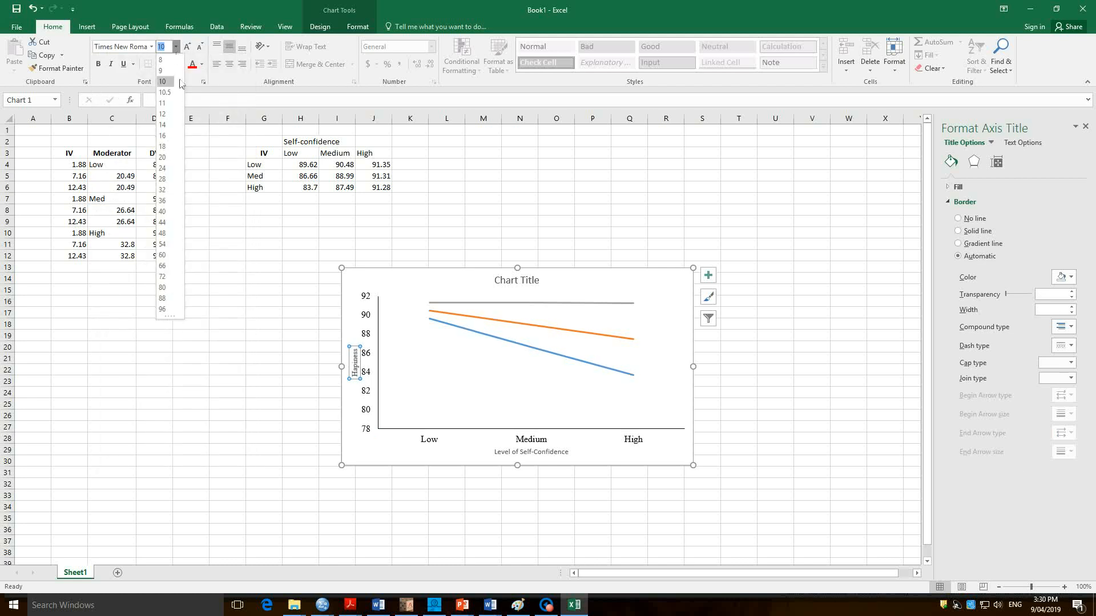
pyautogui.click(166, 125)
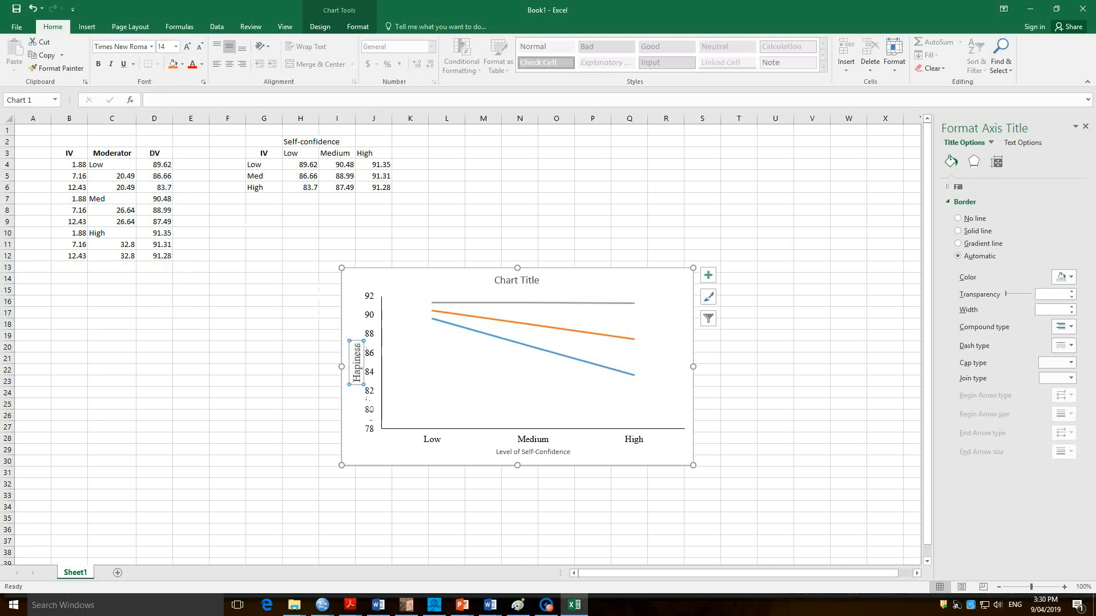
# Format the horizontal axis title "Level of Self-Confidence" in Times New Roman, size 14, and enlarge the chart down to row 32.
pyautogui.click(513, 453)
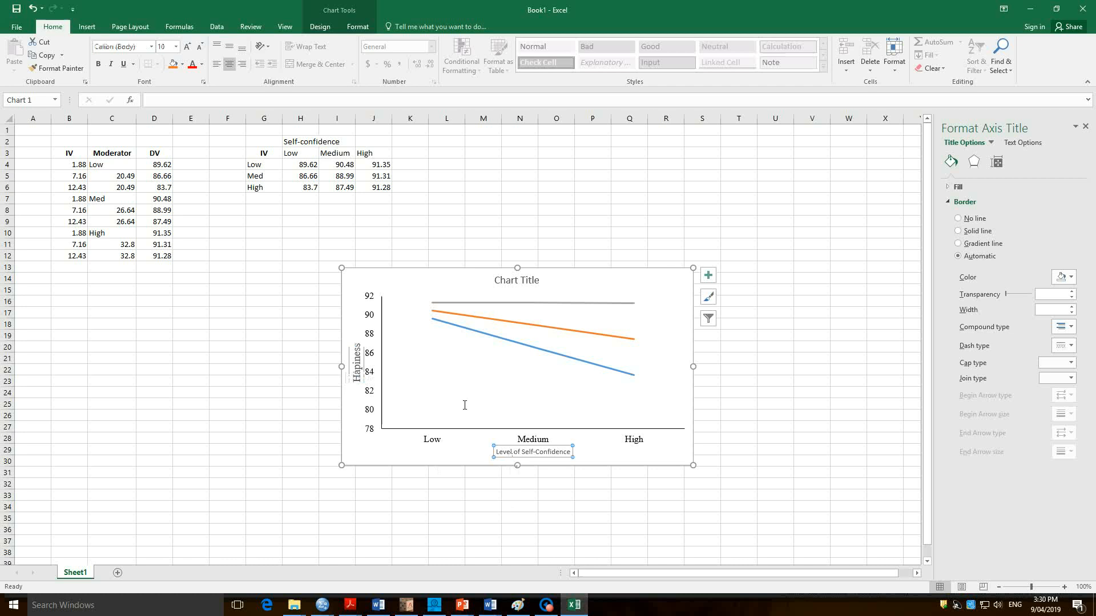
pyautogui.click(151, 50)
pyautogui.click(132, 112)
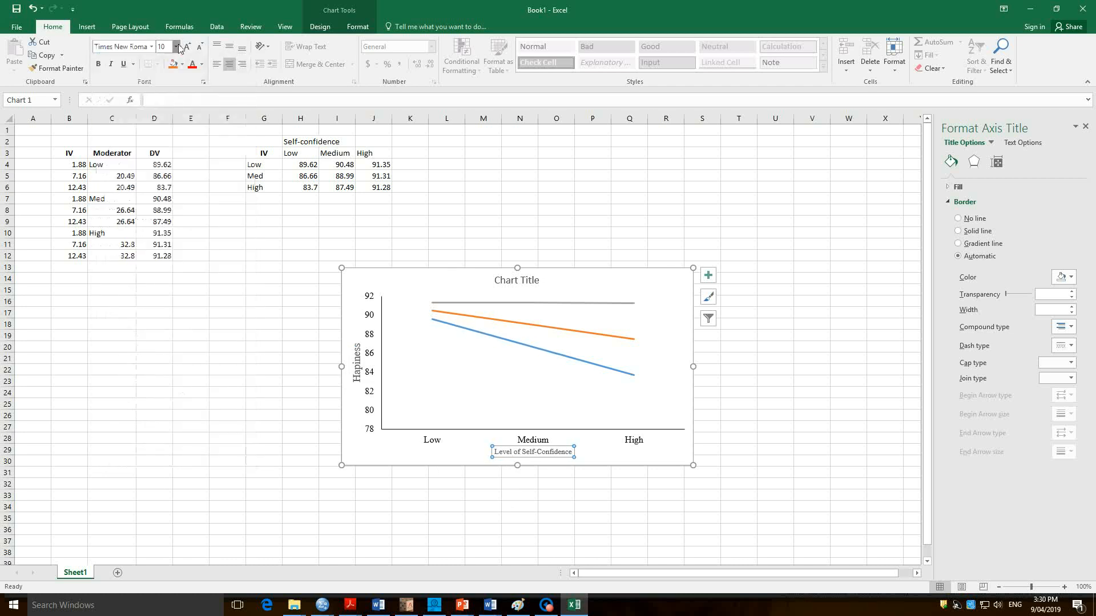
pyautogui.click(176, 46)
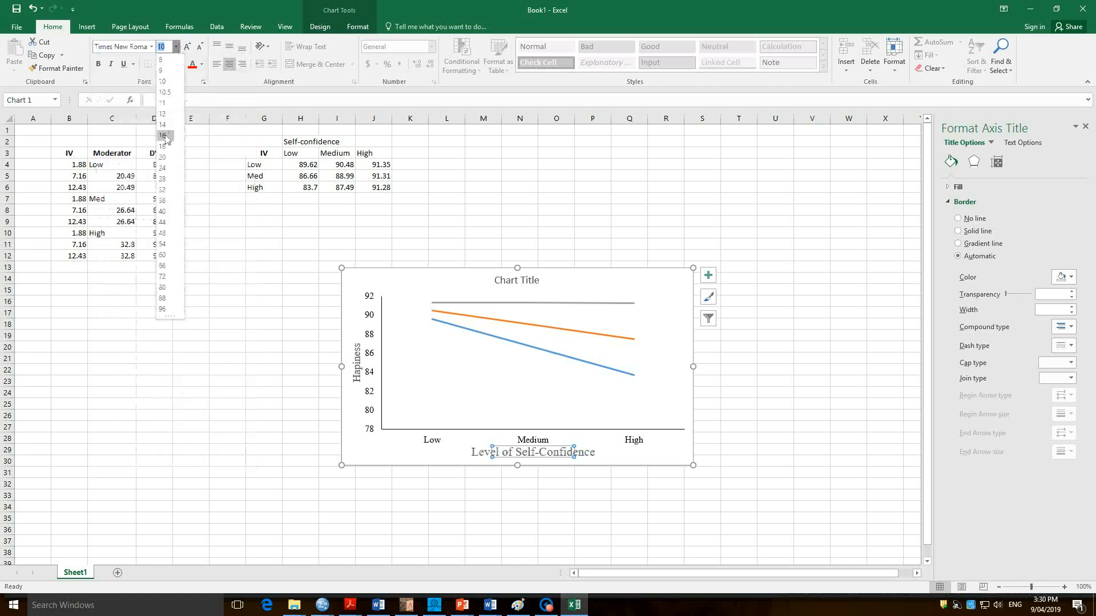
pyautogui.click(401, 454)
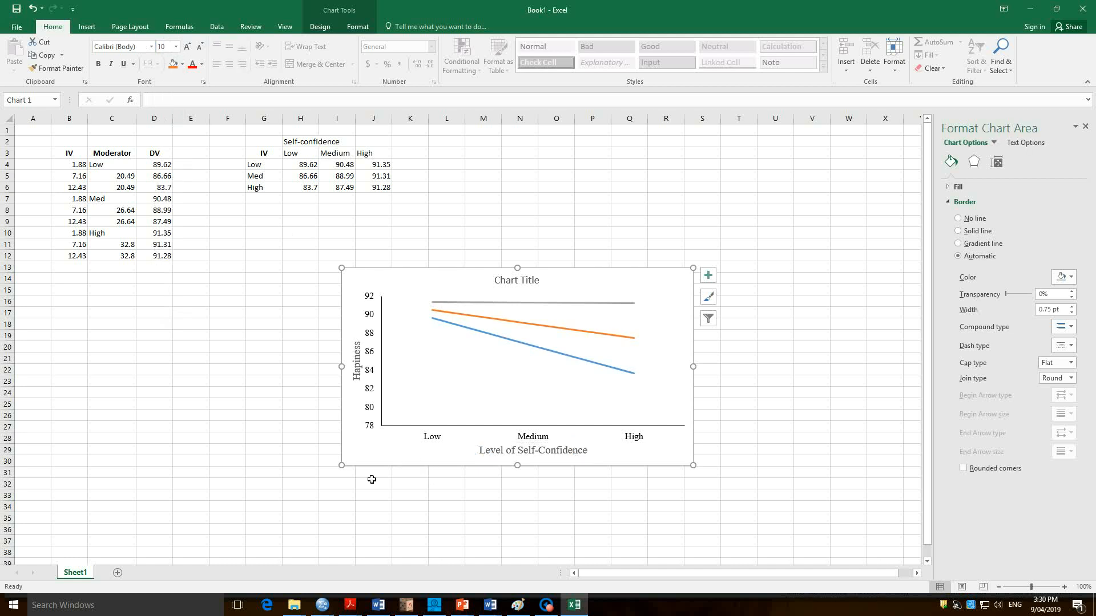
pyautogui.moveTo(343, 465); pyautogui.dragTo(326, 488)
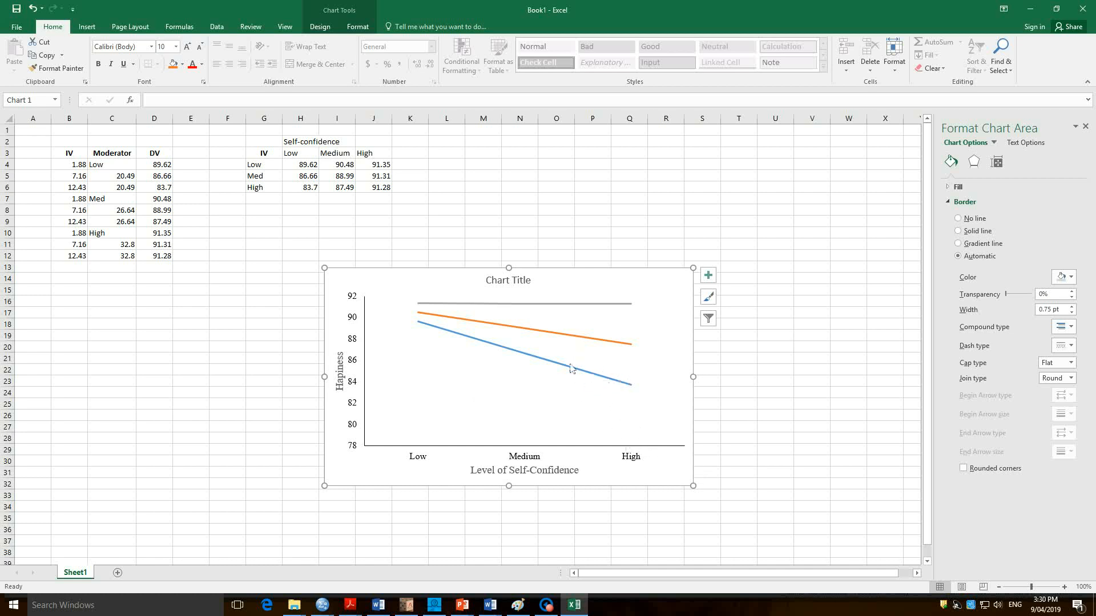
# Change the chart's "Low" series line to light gray with the Round Dot dash type.
pyautogui.moveTo(572, 369)
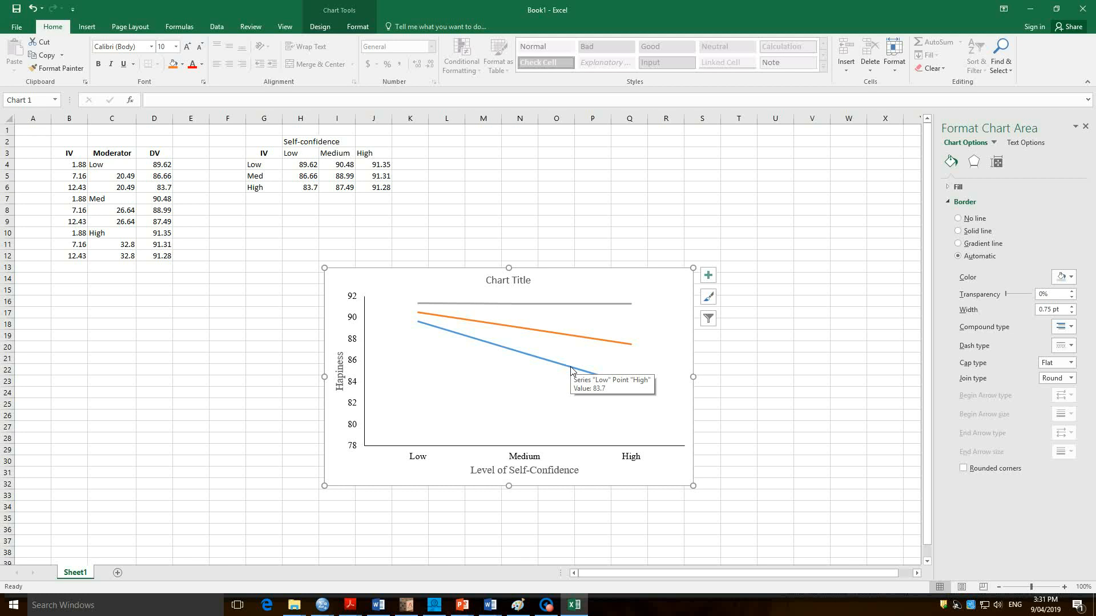
pyautogui.click(536, 363)
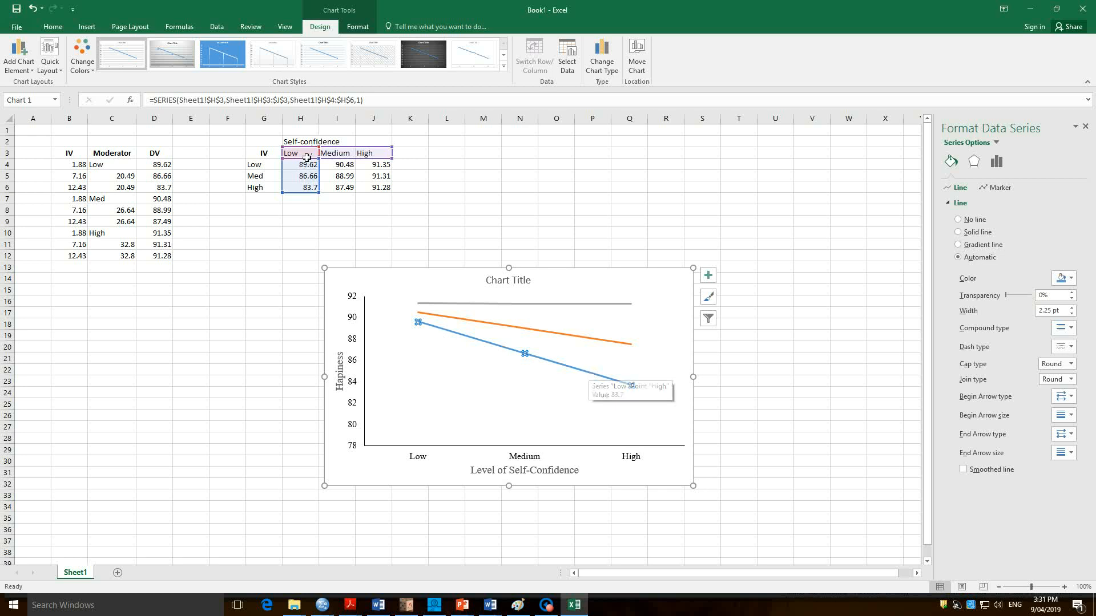
pyautogui.click(1071, 279)
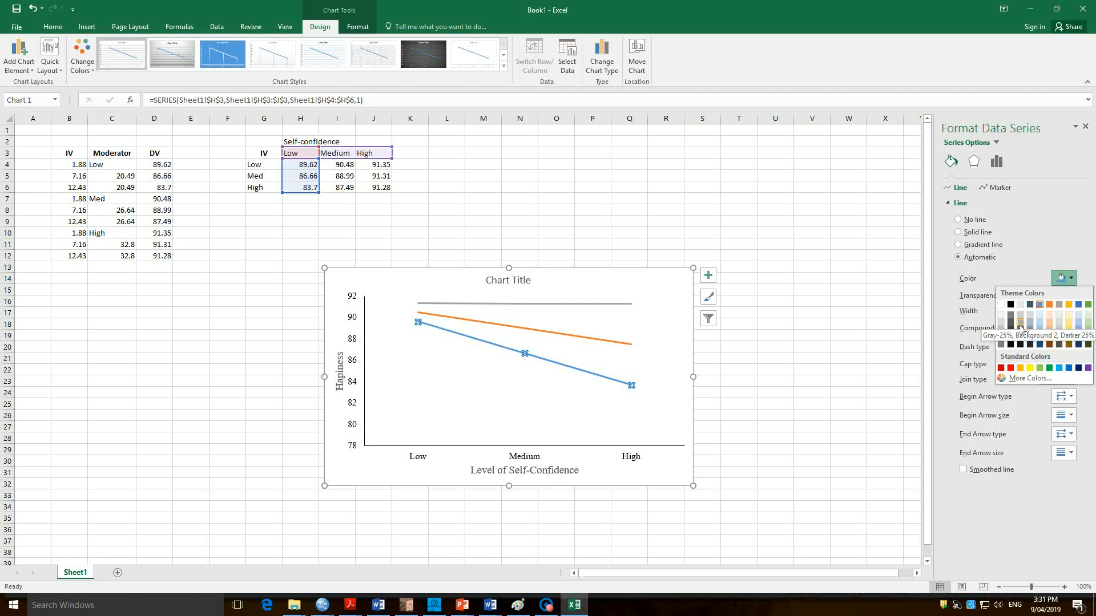
pyautogui.click(1001, 335)
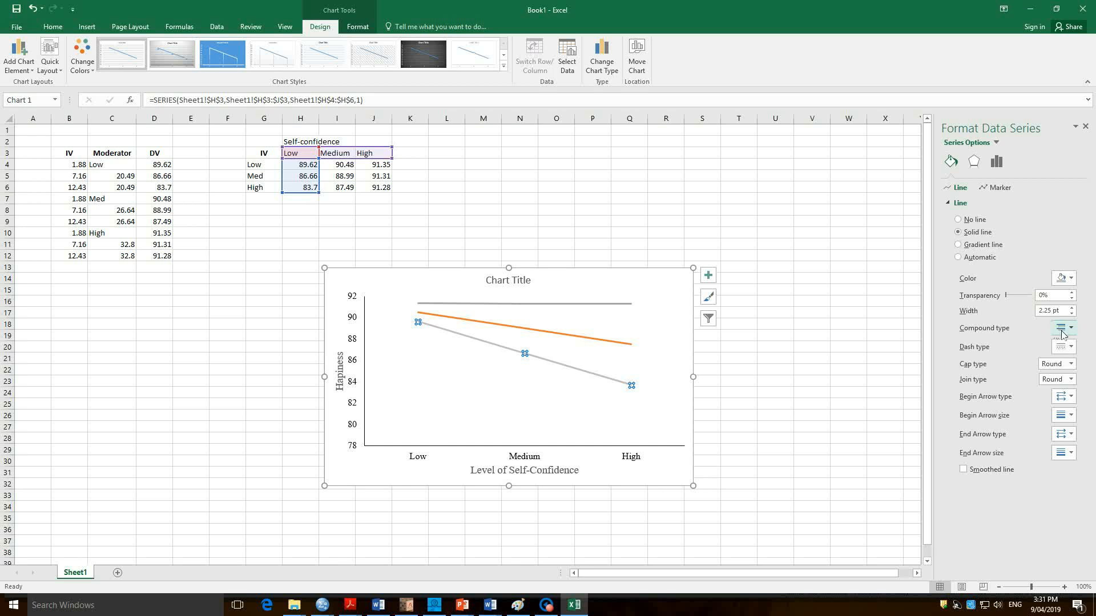
pyautogui.click(1072, 348)
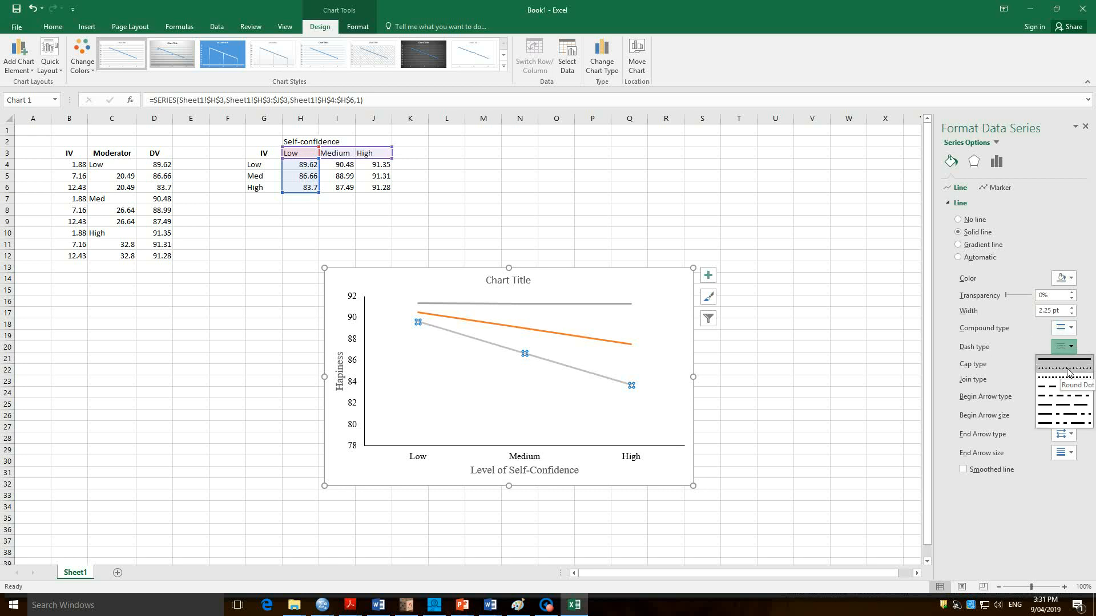
pyautogui.click(1068, 372)
pyautogui.click(604, 416)
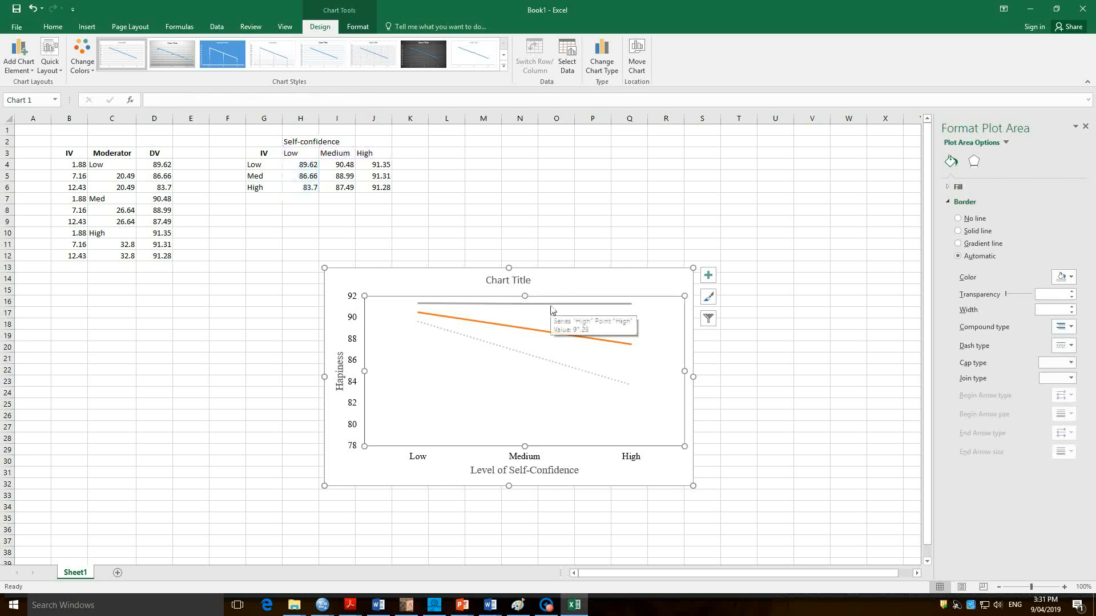
# Recolor the chart's "Medium" series line a darker gray.
pyautogui.click(530, 331)
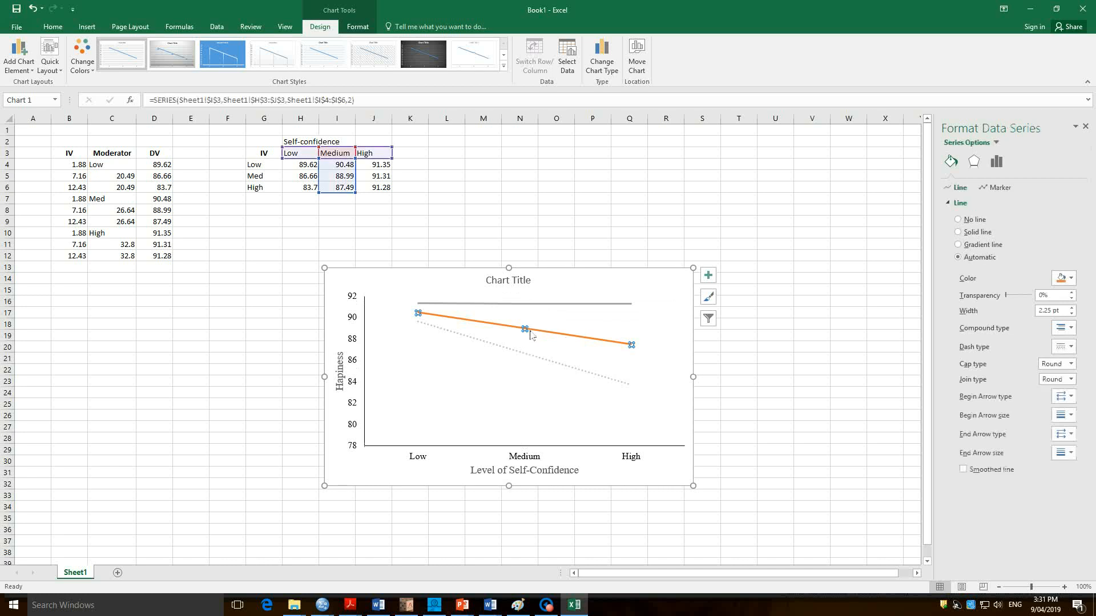
pyautogui.click(1070, 278)
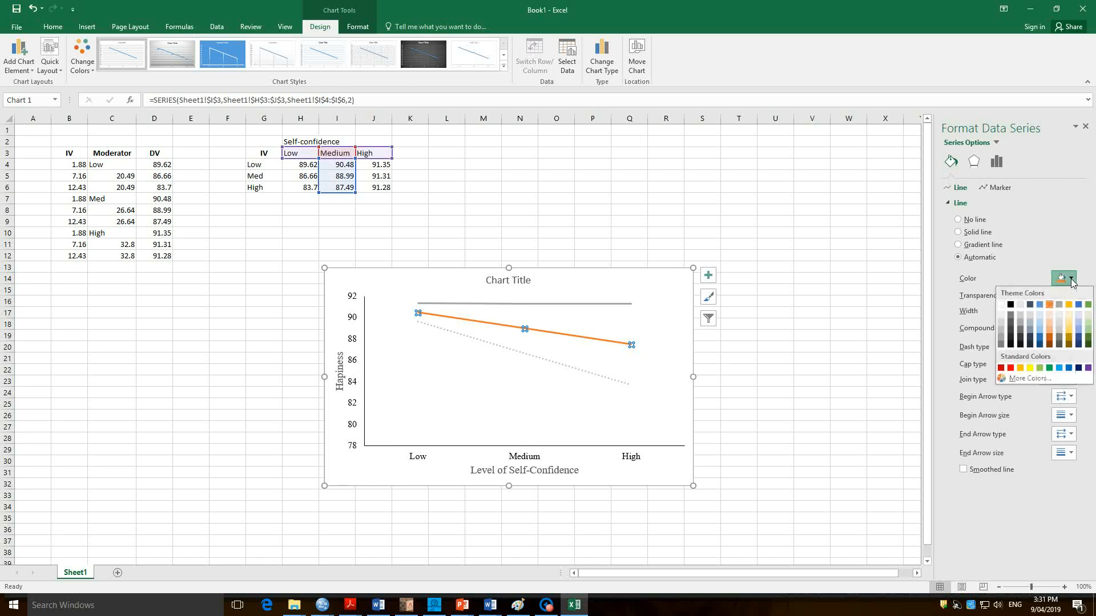
pyautogui.click(1002, 346)
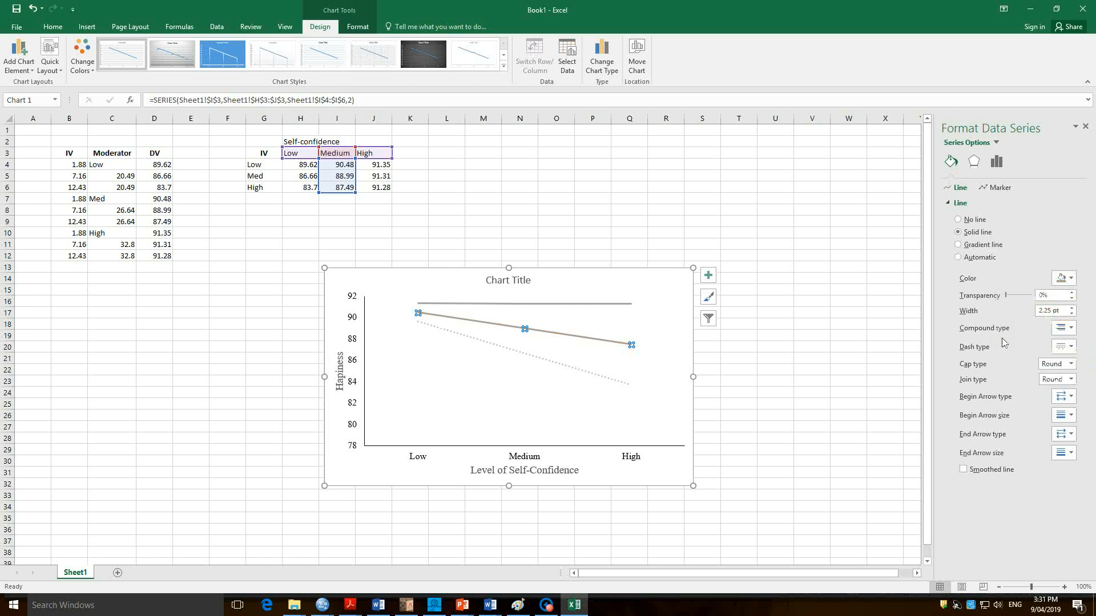
# Change the chart's "High" series line to black with a dashed line style.
pyautogui.click(589, 303)
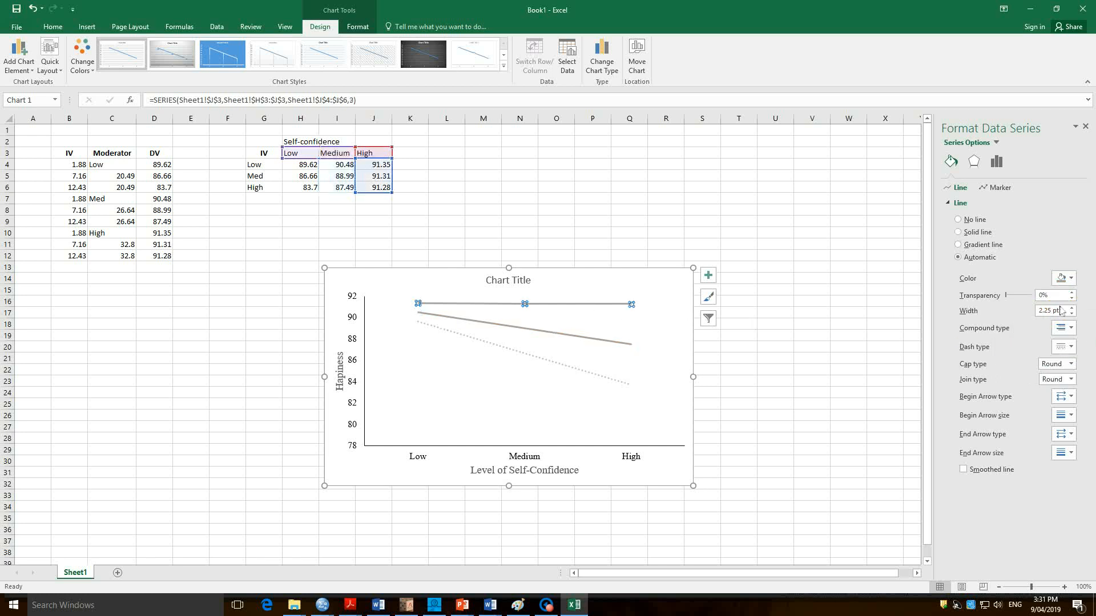
pyautogui.click(1070, 279)
pyautogui.click(1010, 297)
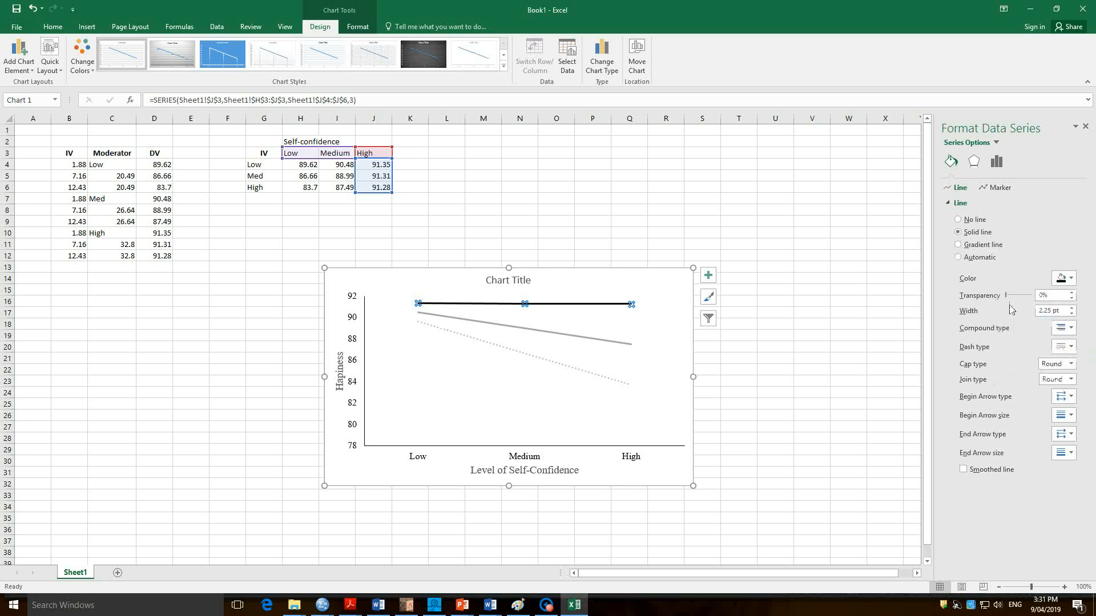
pyautogui.click(1071, 347)
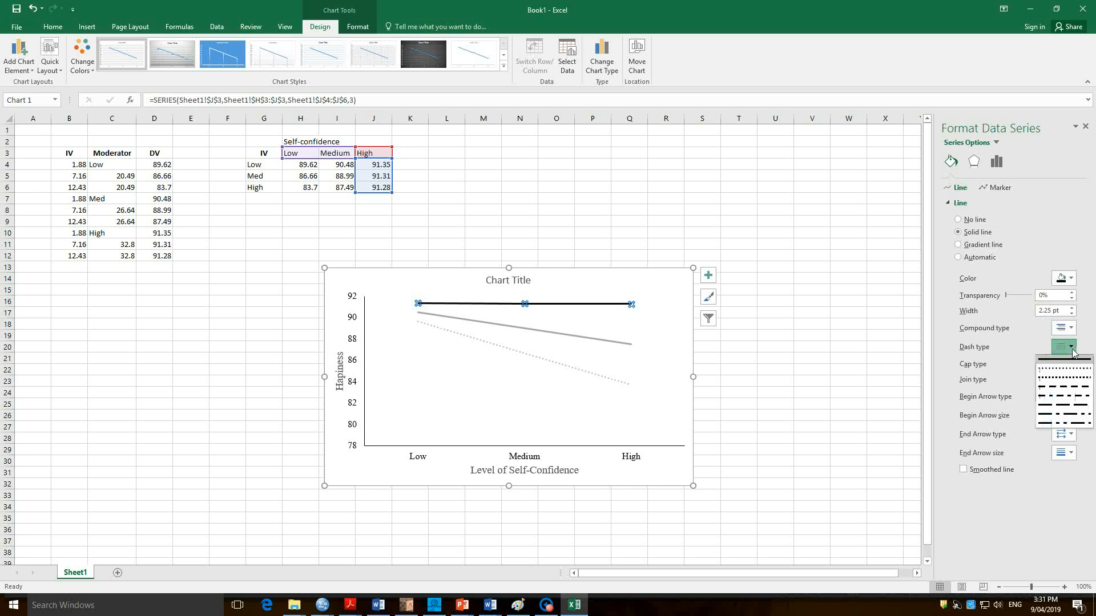
pyautogui.click(1049, 388)
pyautogui.click(494, 435)
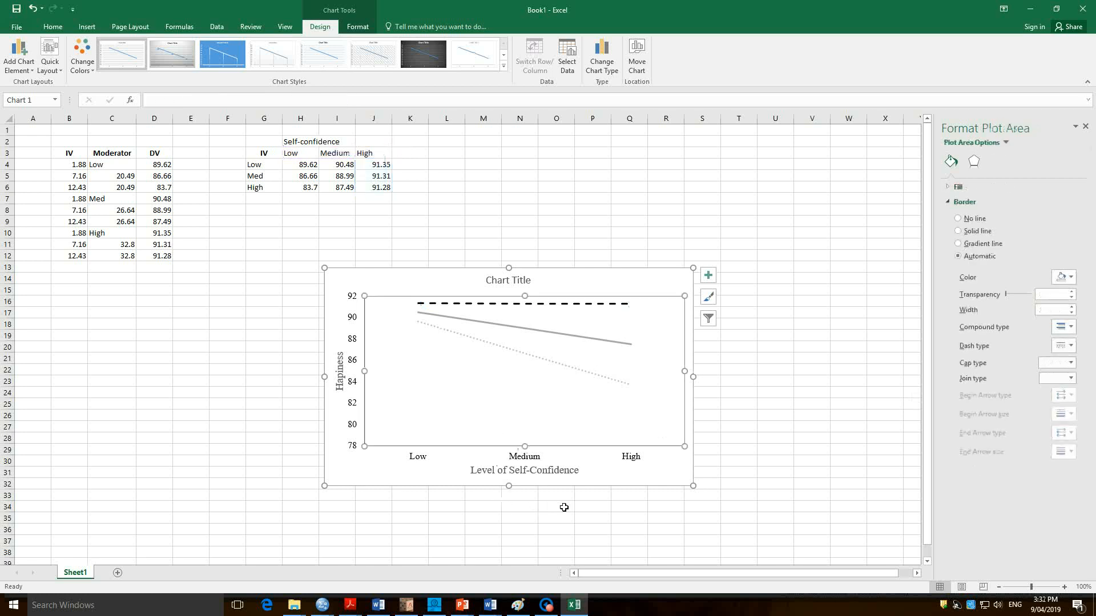
pyautogui.click(628, 482)
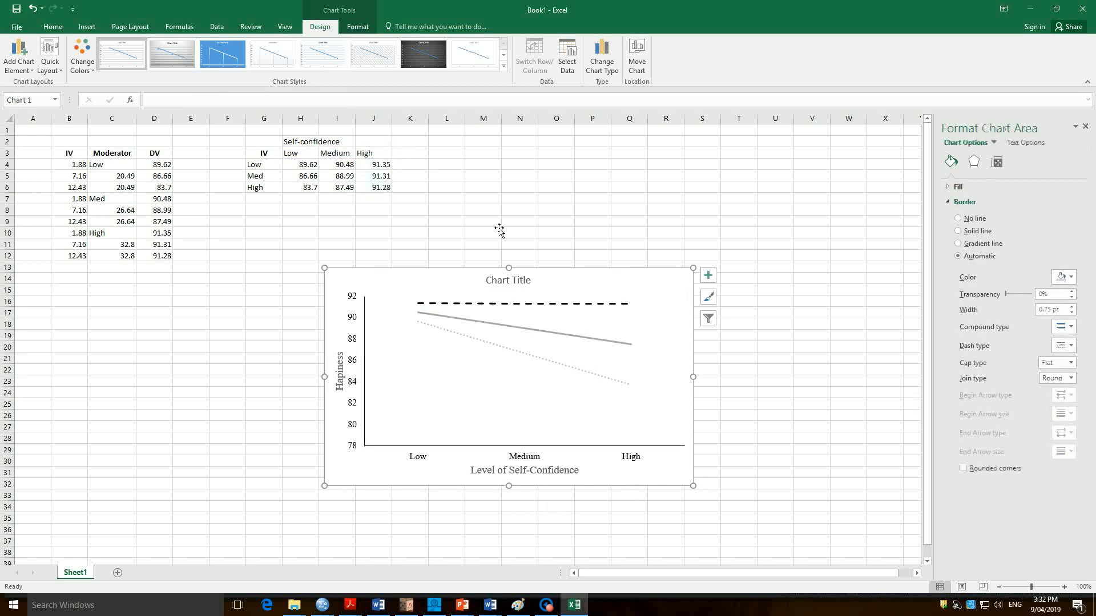
# Delete the chart title placeholder from the top of the chart.
pyautogui.click(508, 283)
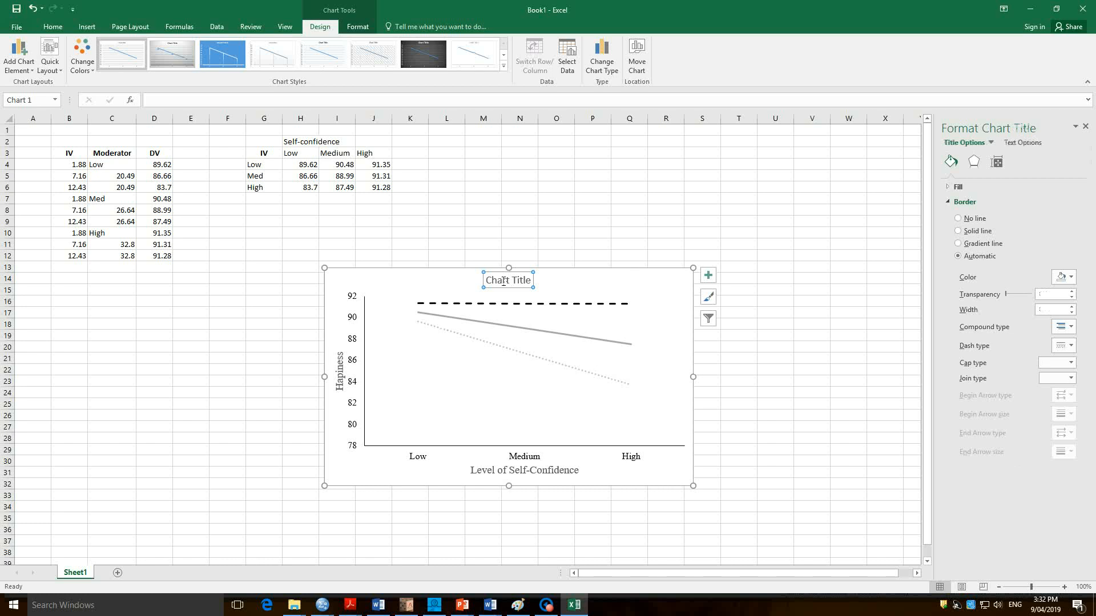
pyautogui.click(505, 292)
pyautogui.press('Delete')
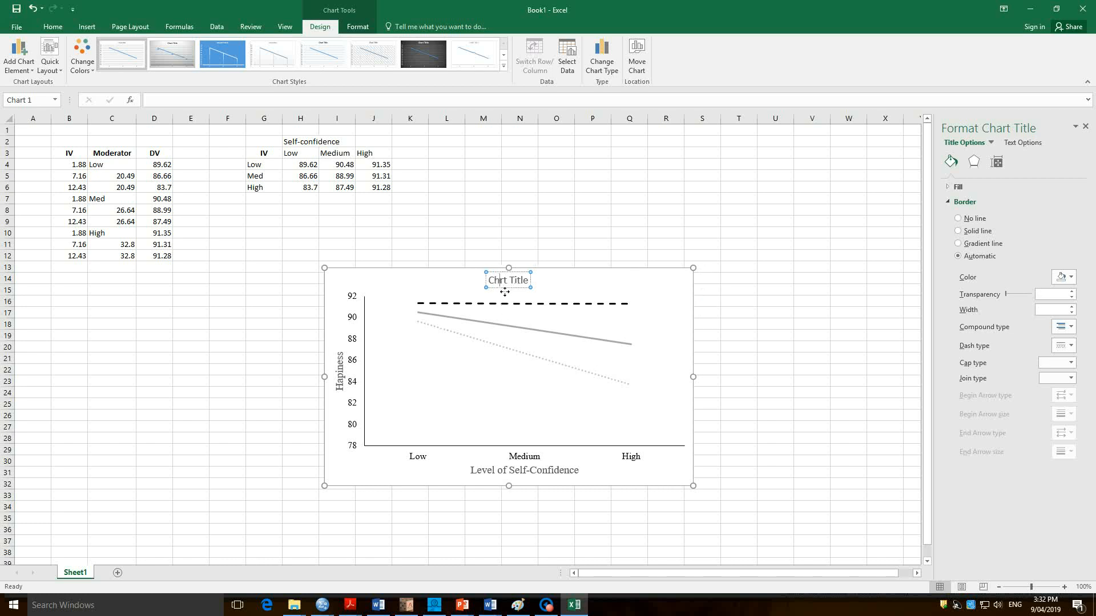
pyautogui.click(472, 282)
pyautogui.click(502, 288)
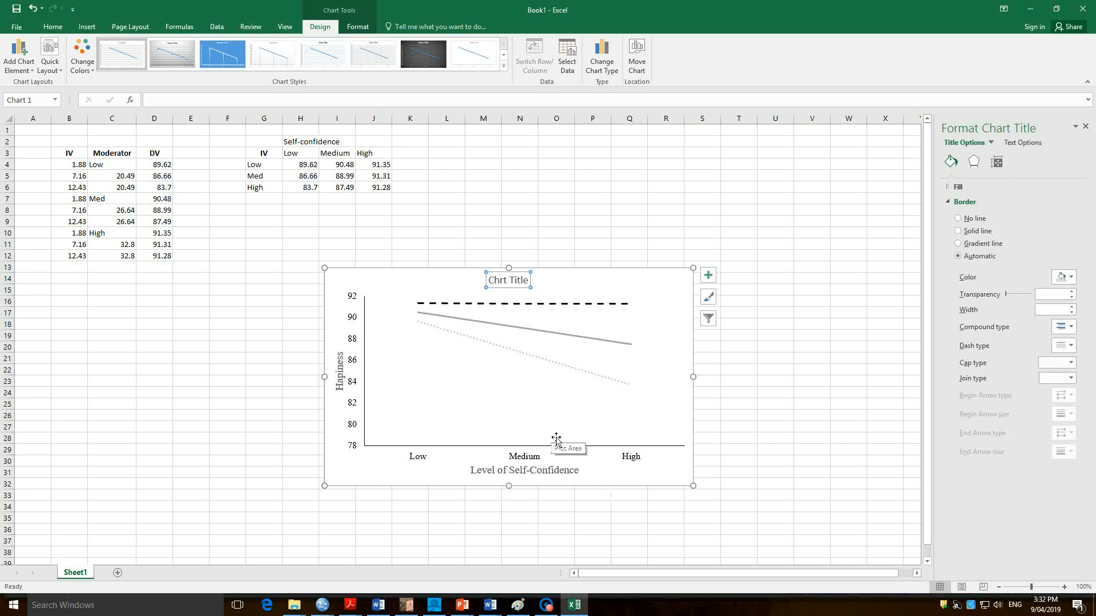
pyautogui.press('Delete')
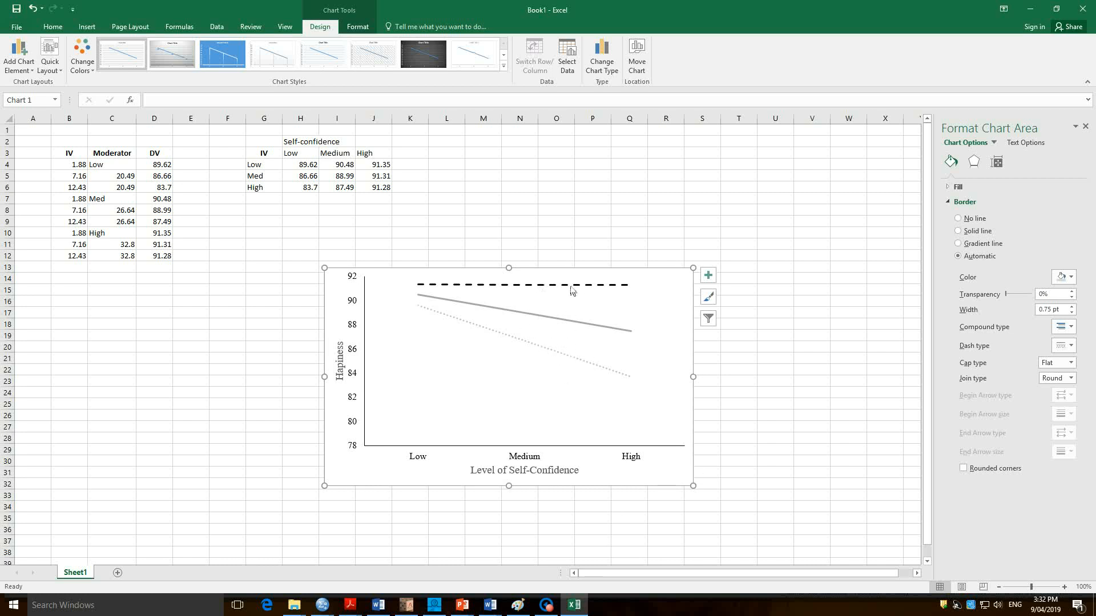
# Add a legend to the chart that identifies the Low, Medium and High lines.
pyautogui.moveTo(582, 290)
pyautogui.moveTo(547, 356)
pyautogui.click(706, 276)
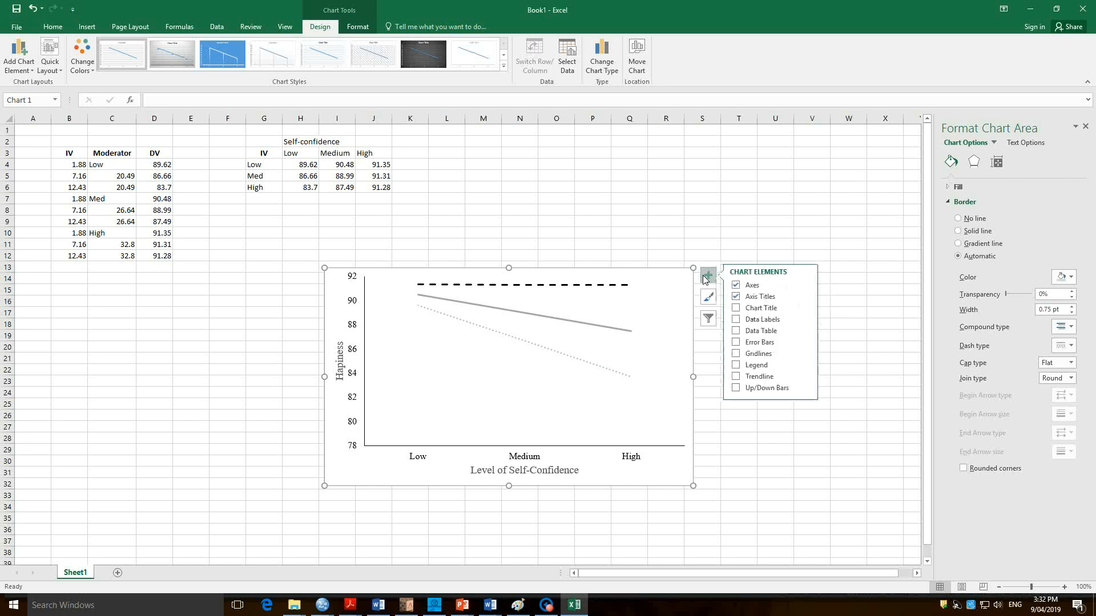
pyautogui.click(736, 367)
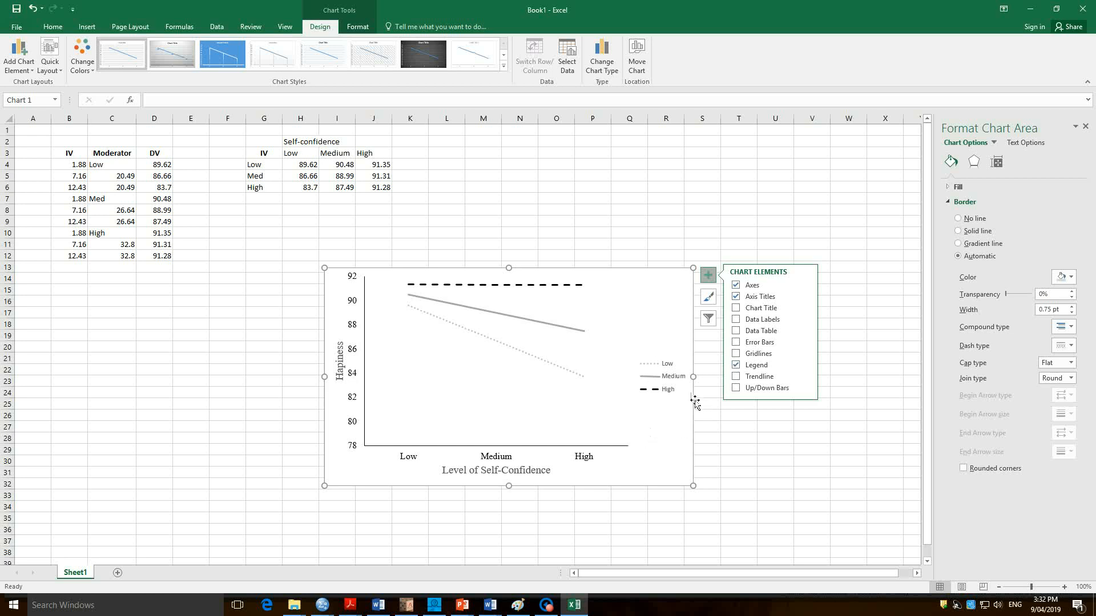
# Set the chart legend's text to Times New Roman, size 12.
pyautogui.click(672, 378)
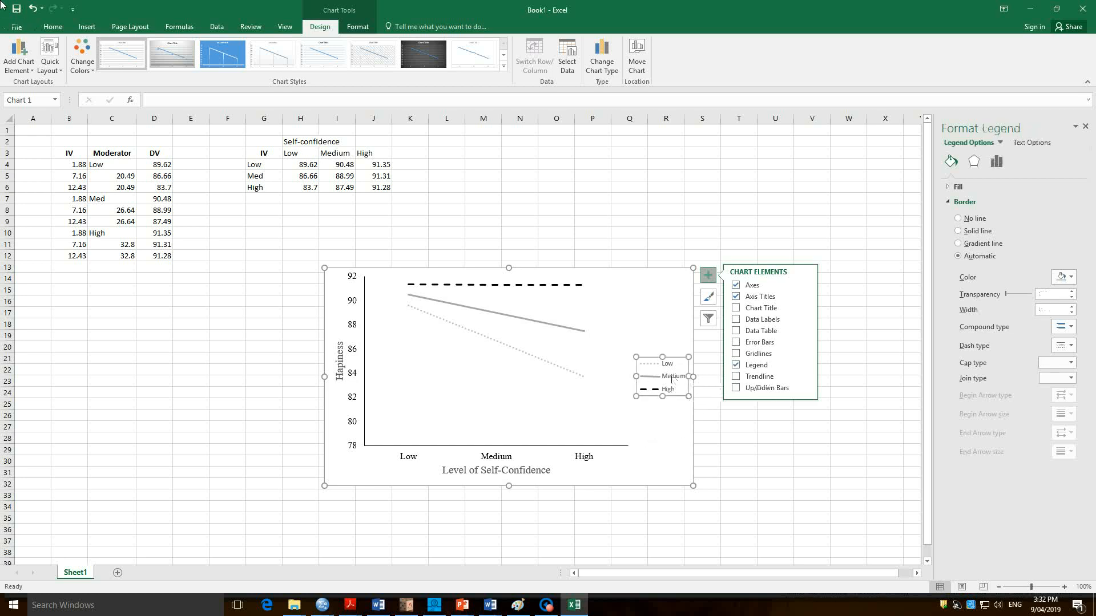
pyautogui.click(48, 28)
pyautogui.click(151, 46)
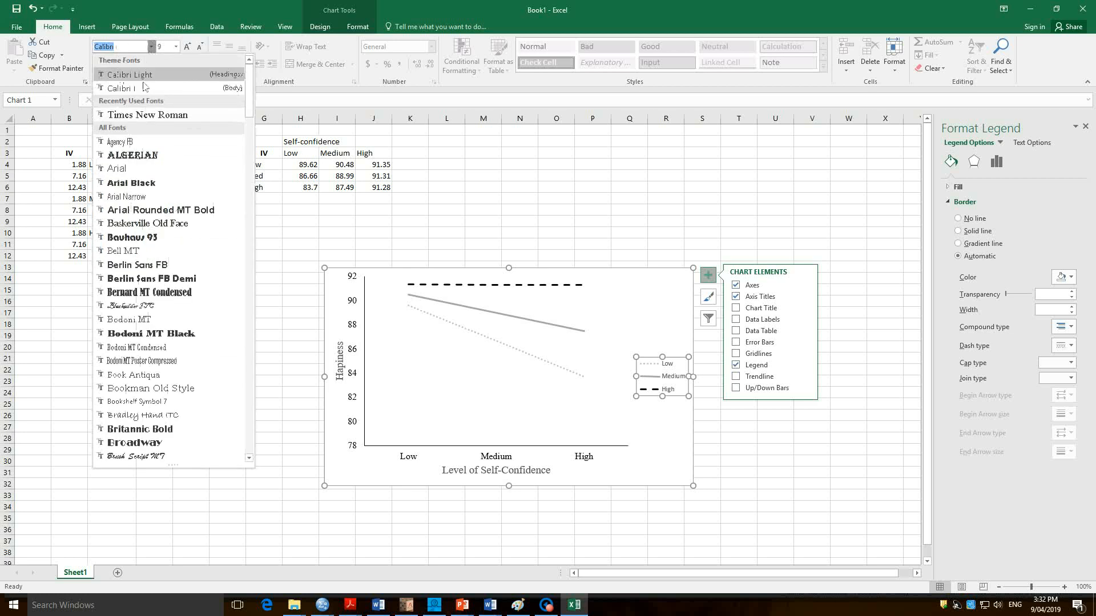
pyautogui.click(131, 115)
pyautogui.click(176, 47)
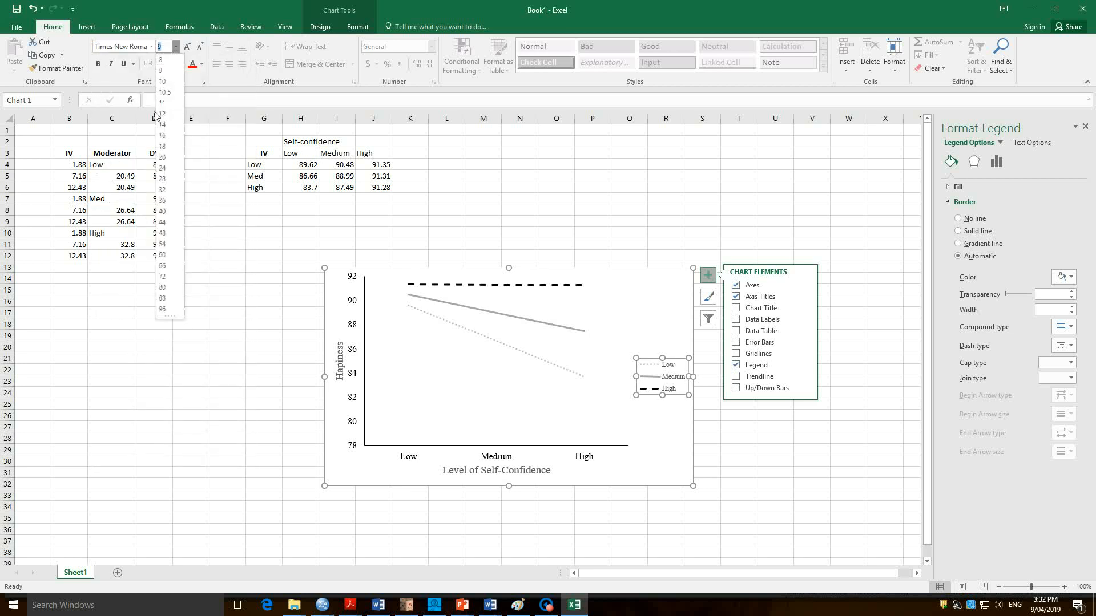
pyautogui.click(170, 120)
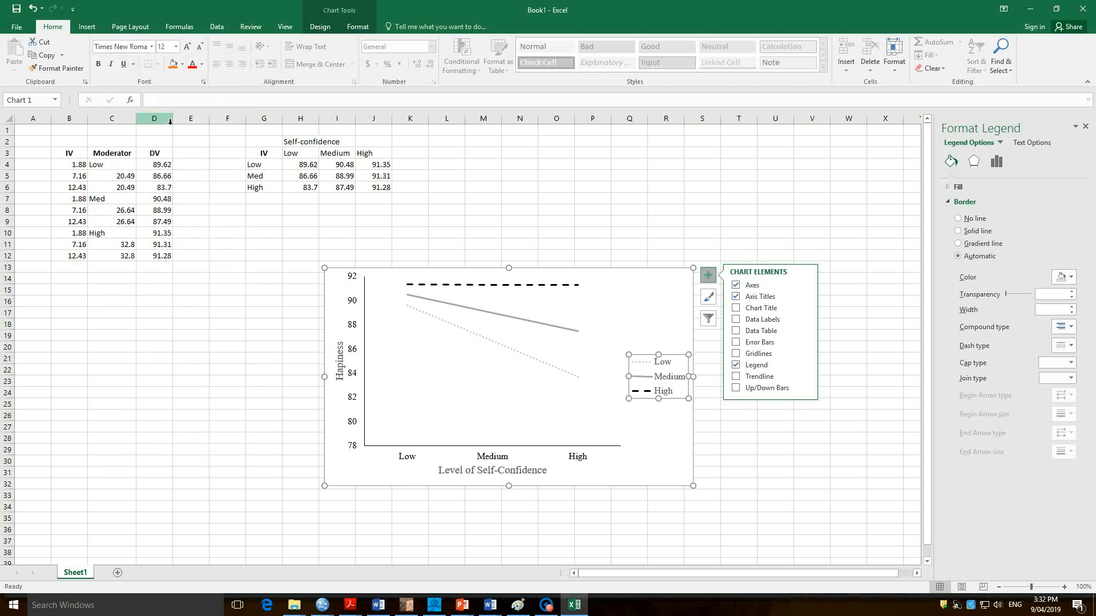
pyautogui.rightClick(337, 472)
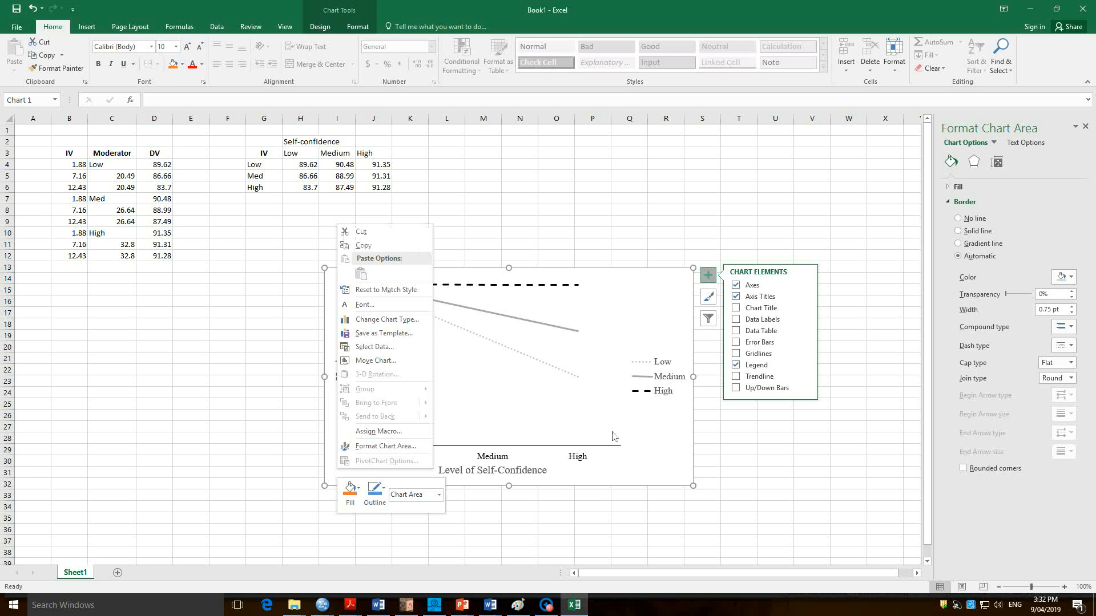
pyautogui.click(228, 381)
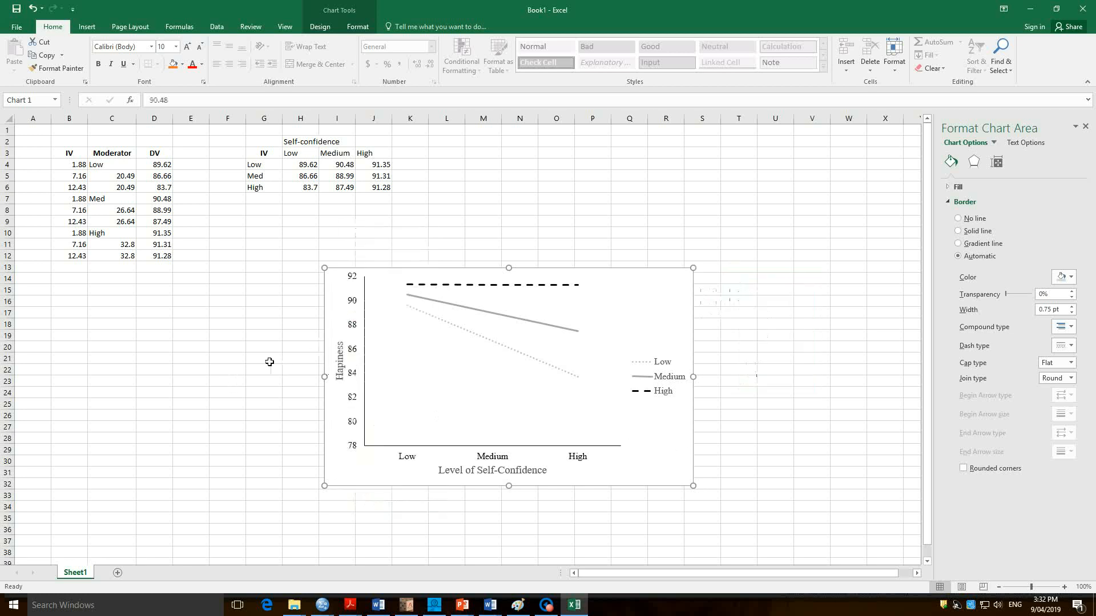
pyautogui.click(269, 362)
pyautogui.click(245, 484)
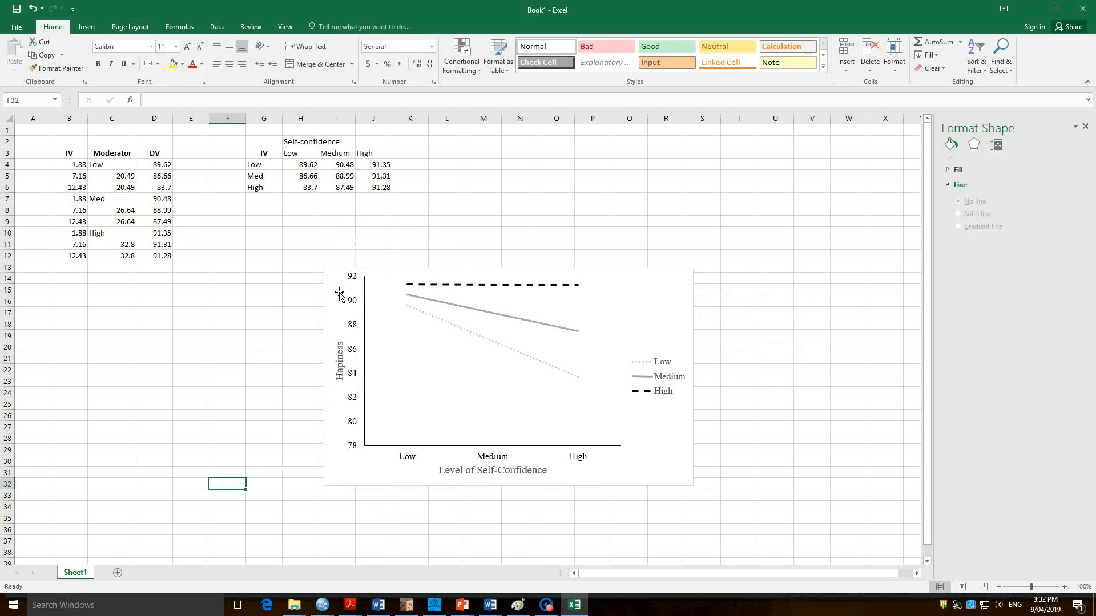
# Remove the border around the chart area by setting it to No line.
pyautogui.click(657, 301)
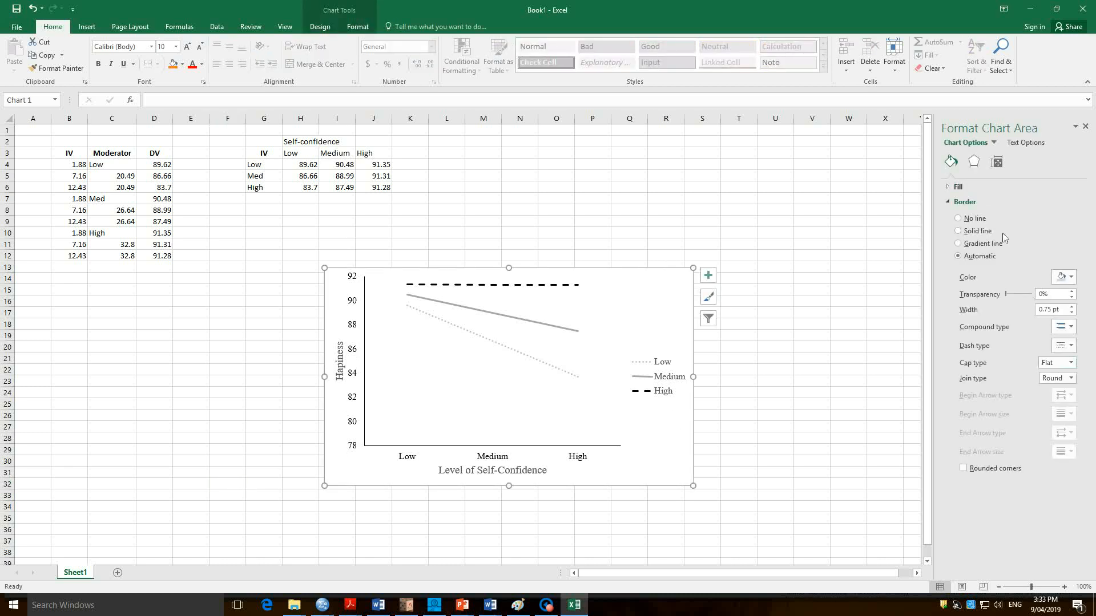
pyautogui.click(969, 220)
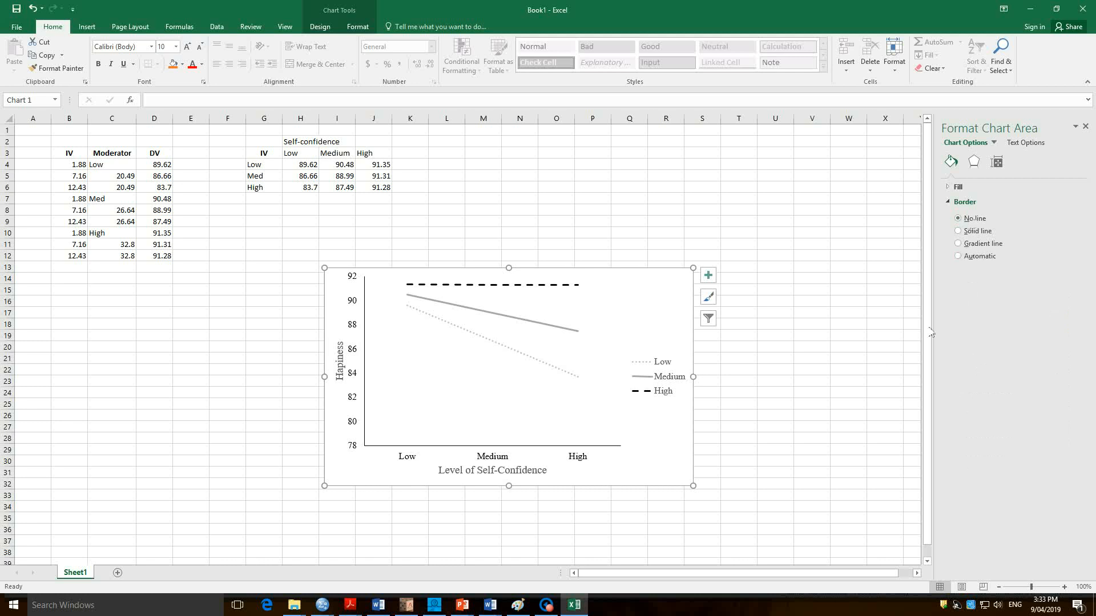
pyautogui.click(821, 343)
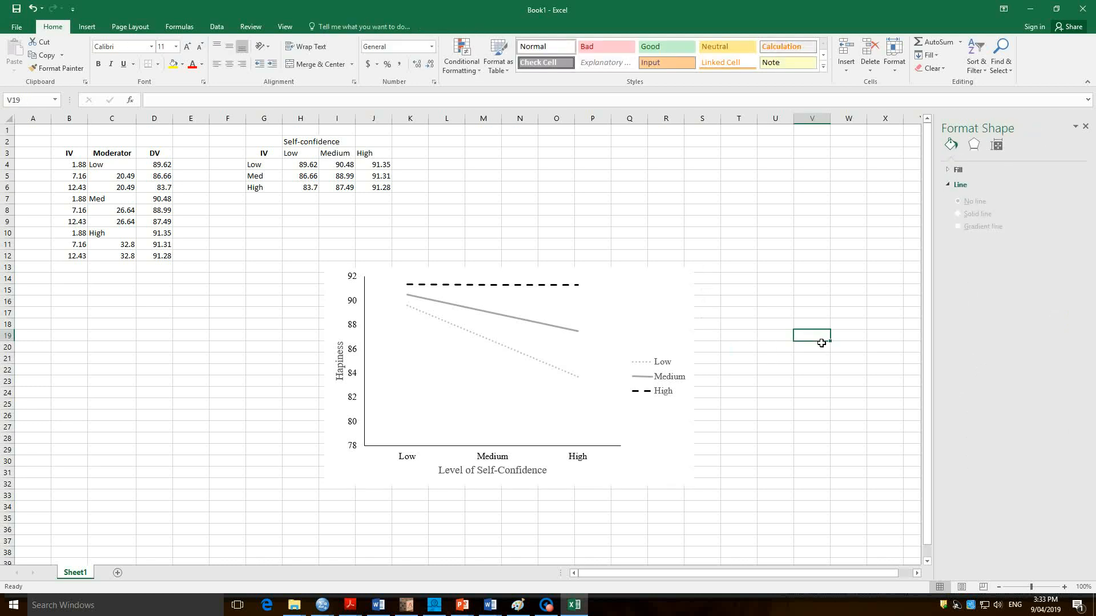
# Copy the finished chart to the clipboard.
pyautogui.rightClick(666, 320)
pyautogui.click(692, 339)
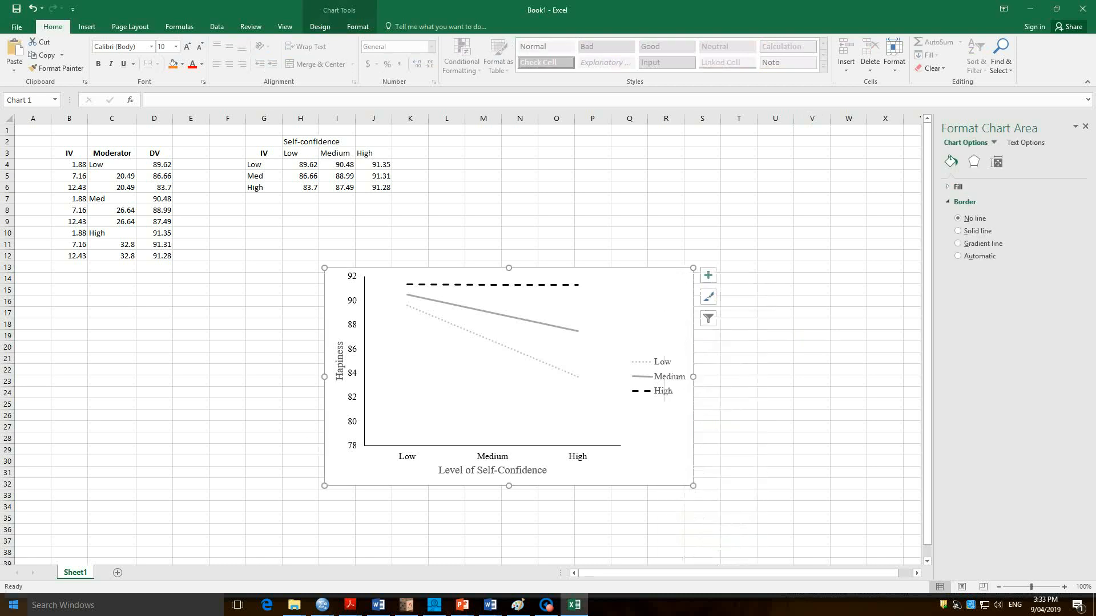
# Open Word, create a blank document and paste the copied chart into it.
pyautogui.click(11, 606)
pyautogui.write('word')
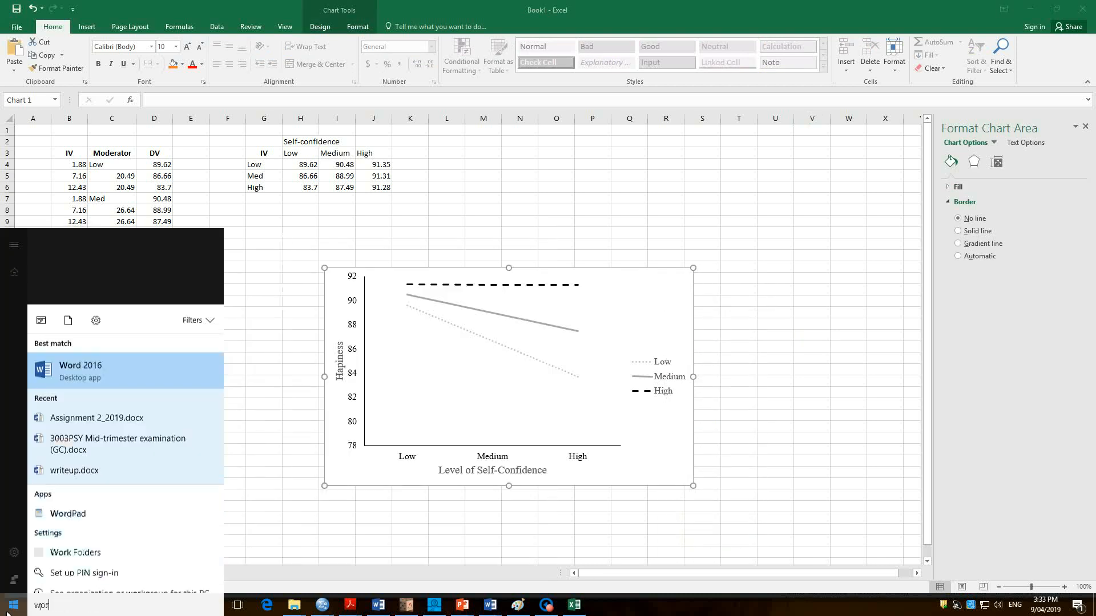
pyautogui.press('Return')
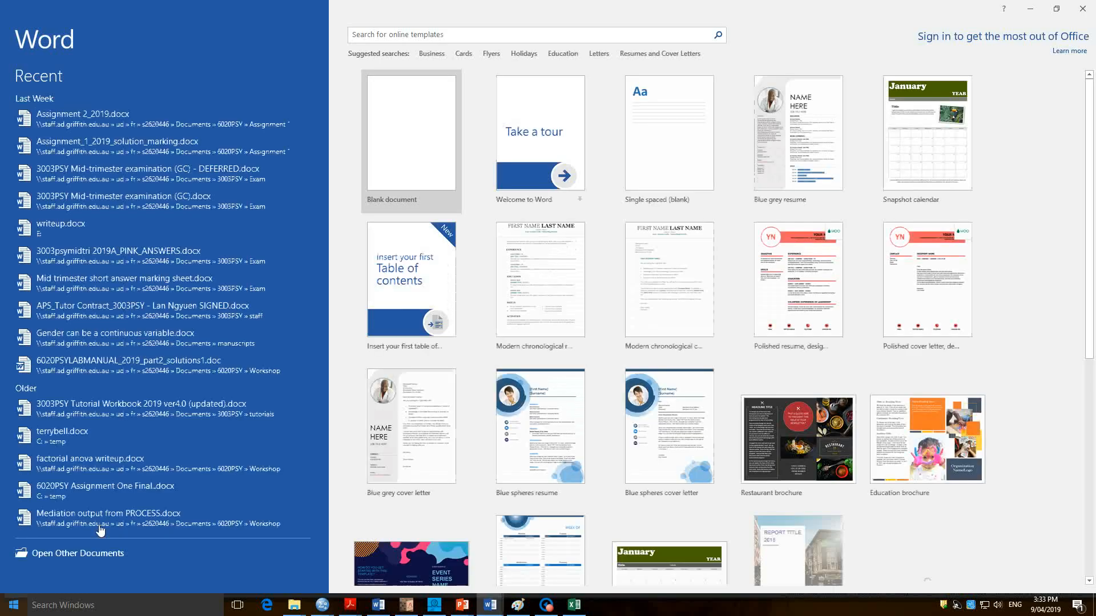
pyautogui.click(385, 151)
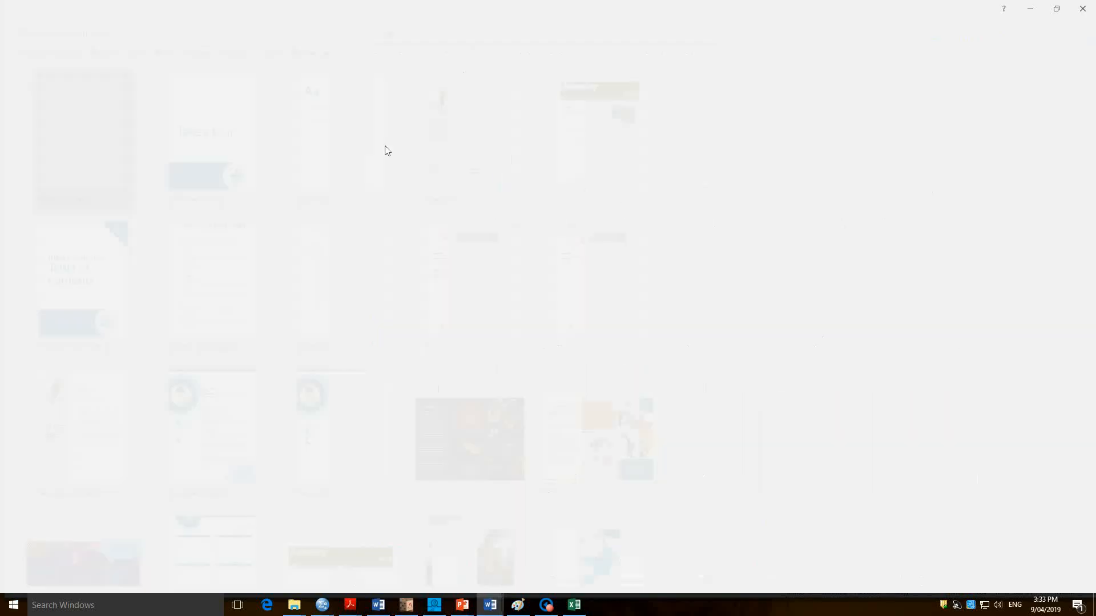
pyautogui.hotkey('ctrl', 'v')
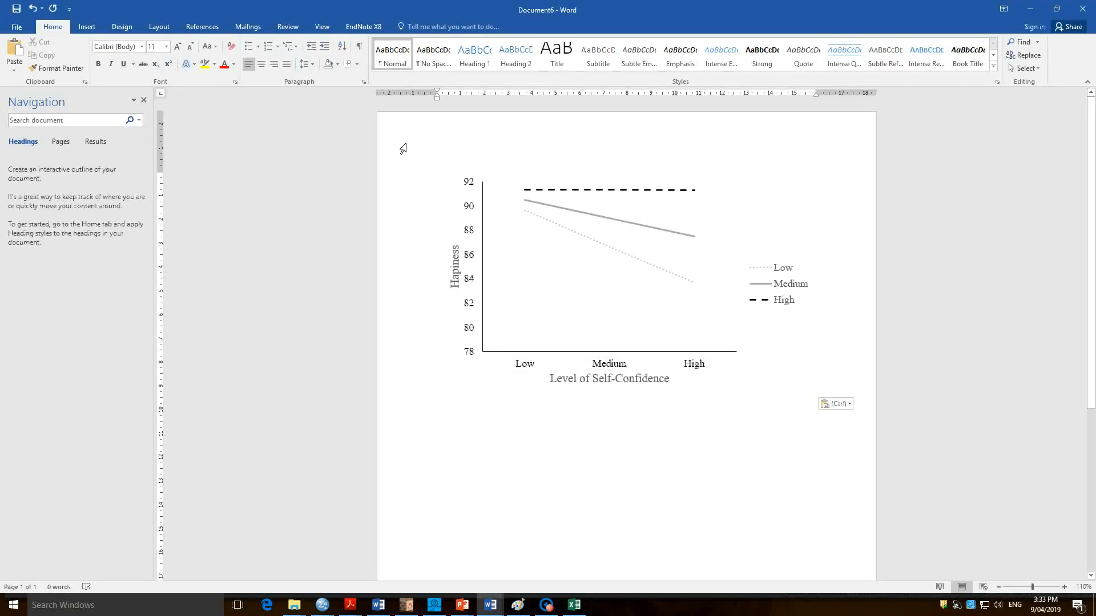
# Start a caption on a new line below the chart reading "Figure 1. Effects of acad", with only "Figure 1" in italics.
pyautogui.click(480, 440)
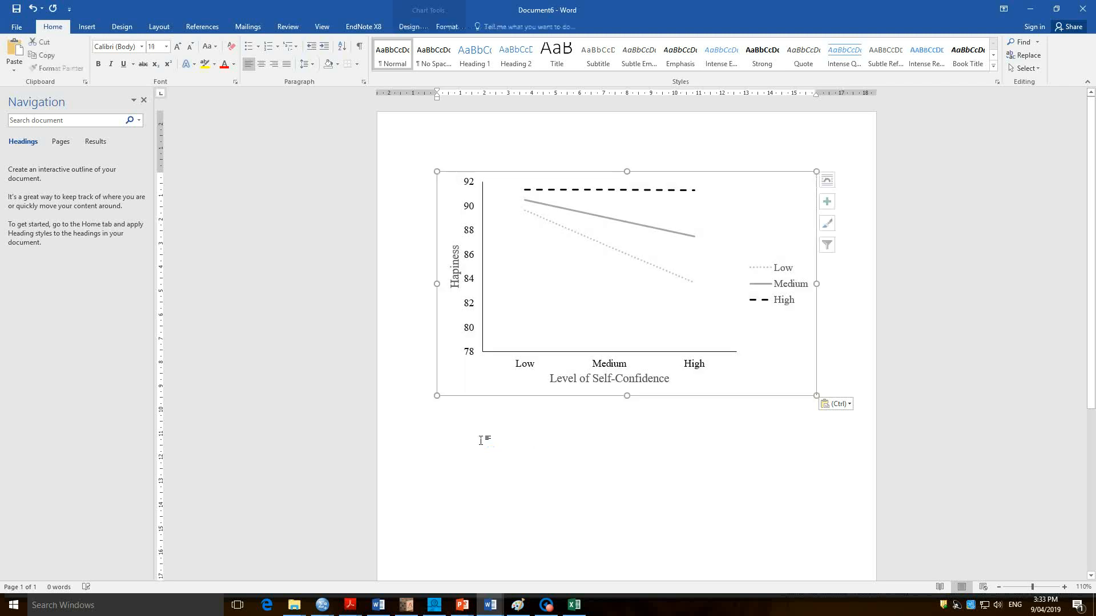
pyautogui.click(481, 440)
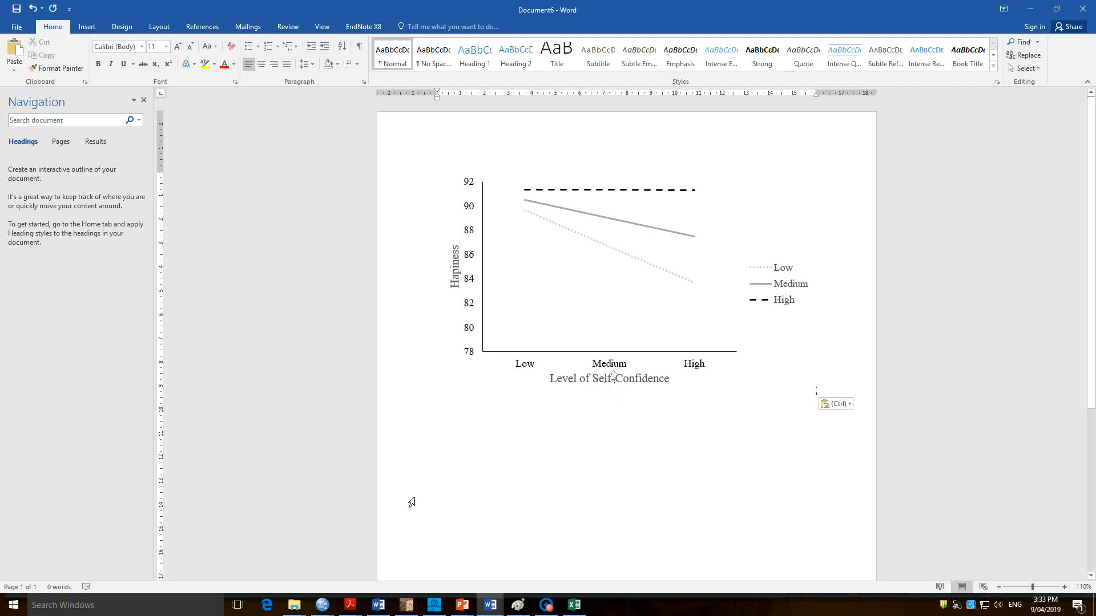
pyautogui.click(486, 434)
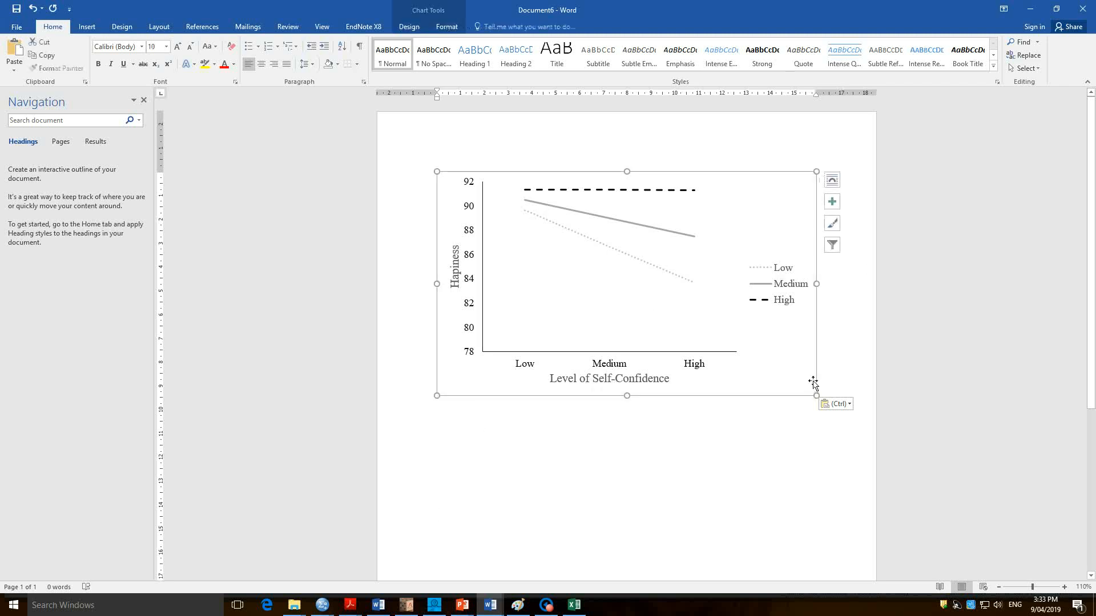
pyautogui.click(846, 362)
pyautogui.press('Return')
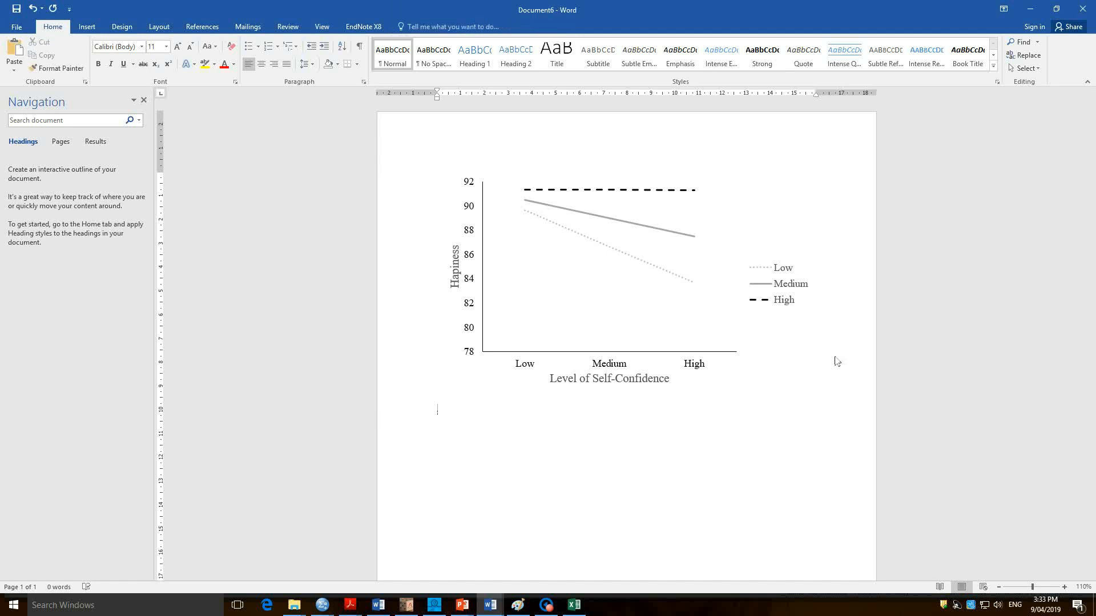
pyautogui.hotkey('ctrl', 'i')
pyautogui.write('Figure 1')
pyautogui.hotkey('ctrl', 'i')
pyautogui.write('. Effects of acad')
# Switch back to Excel and change the chart's horizontal axis title to "Level of Academic Difficulties".
pyautogui.hotkey('alt', 'Tab')
pyautogui.click(515, 475)
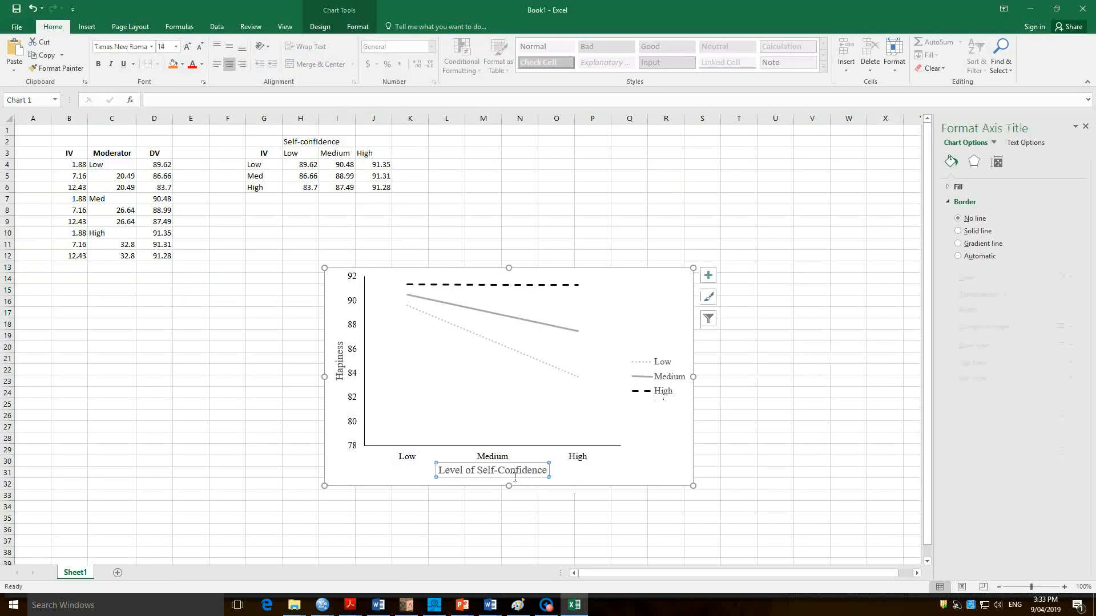
pyautogui.moveTo(482, 474); pyautogui.dragTo(582, 479)
pyautogui.write('Acade')
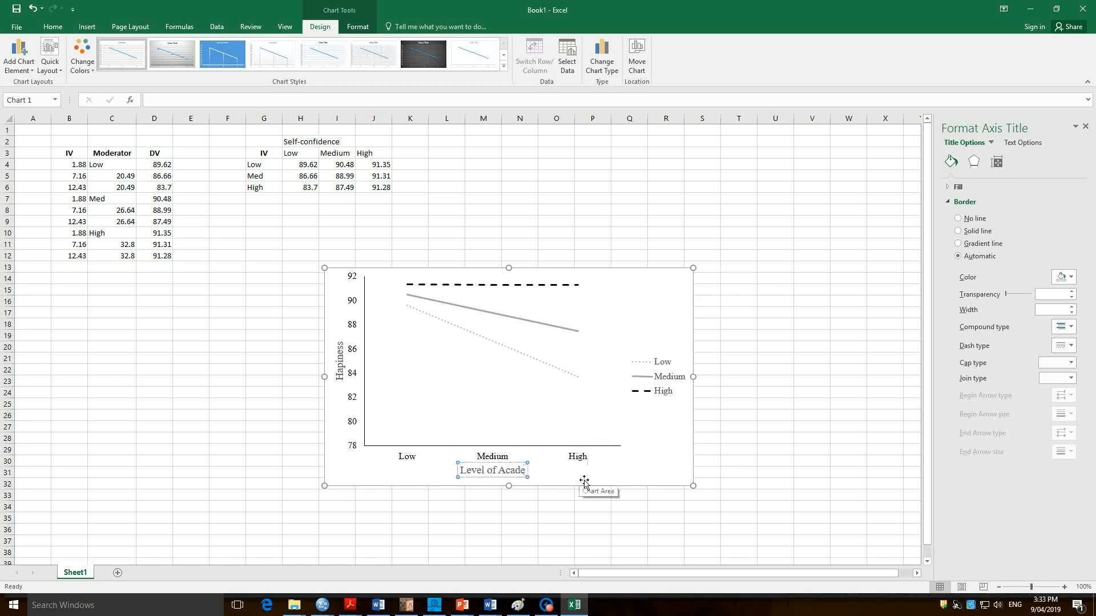
pyautogui.write('mic Difficulties')
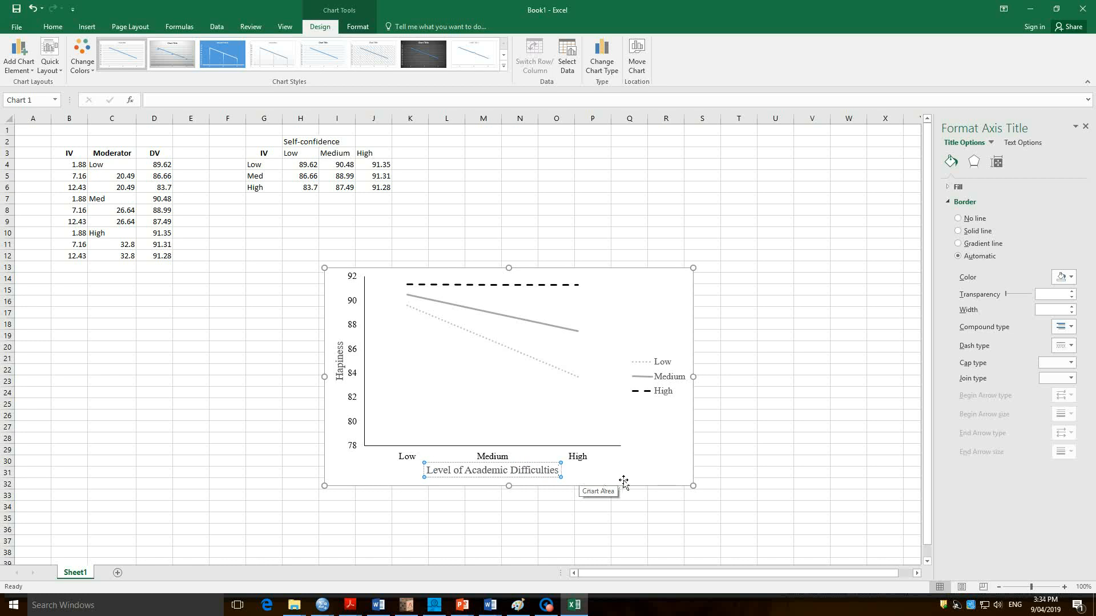
pyautogui.click(586, 484)
# Reduce the font size of the horizontal and vertical axis titles to 12.
pyautogui.click(536, 476)
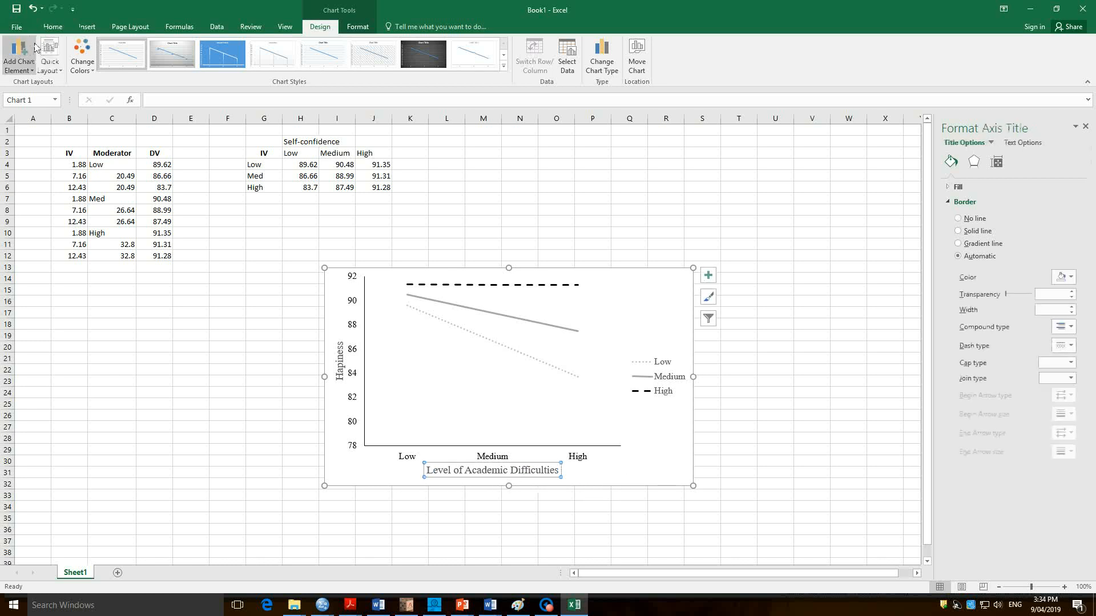
pyautogui.click(53, 26)
pyautogui.click(199, 47)
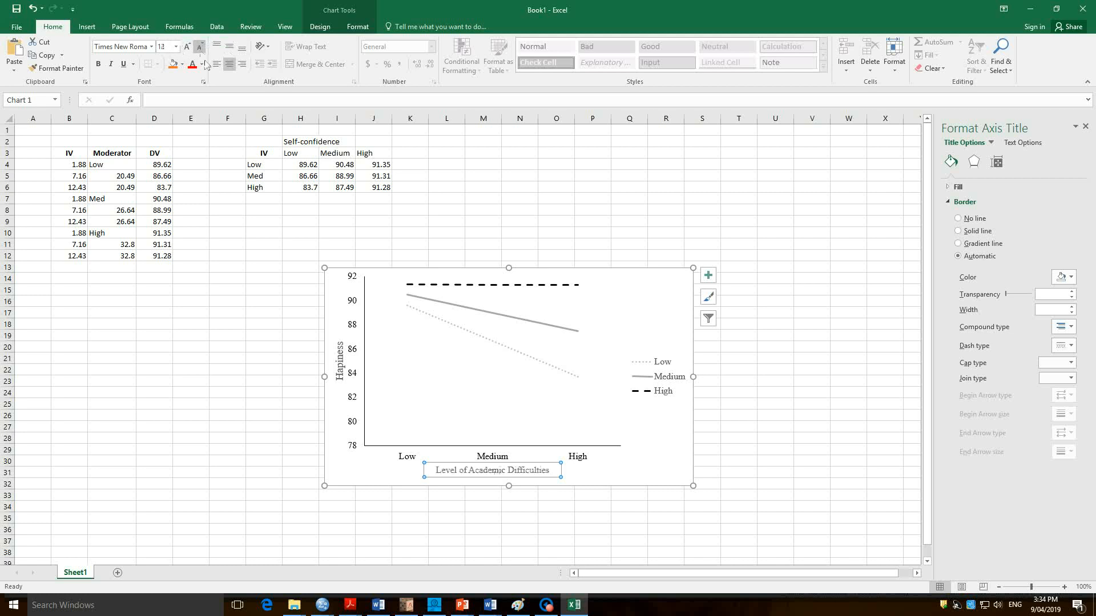
pyautogui.click(339, 361)
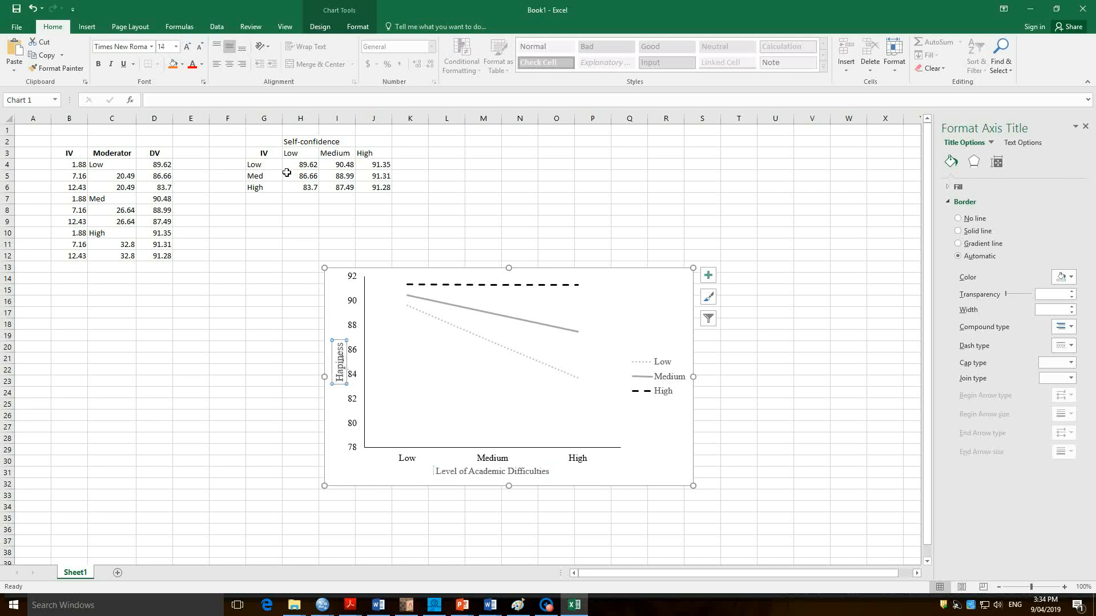
pyautogui.click(199, 46)
# Copy the updated chart and paste it into the Word document in place of the old chart.
pyautogui.click(348, 478)
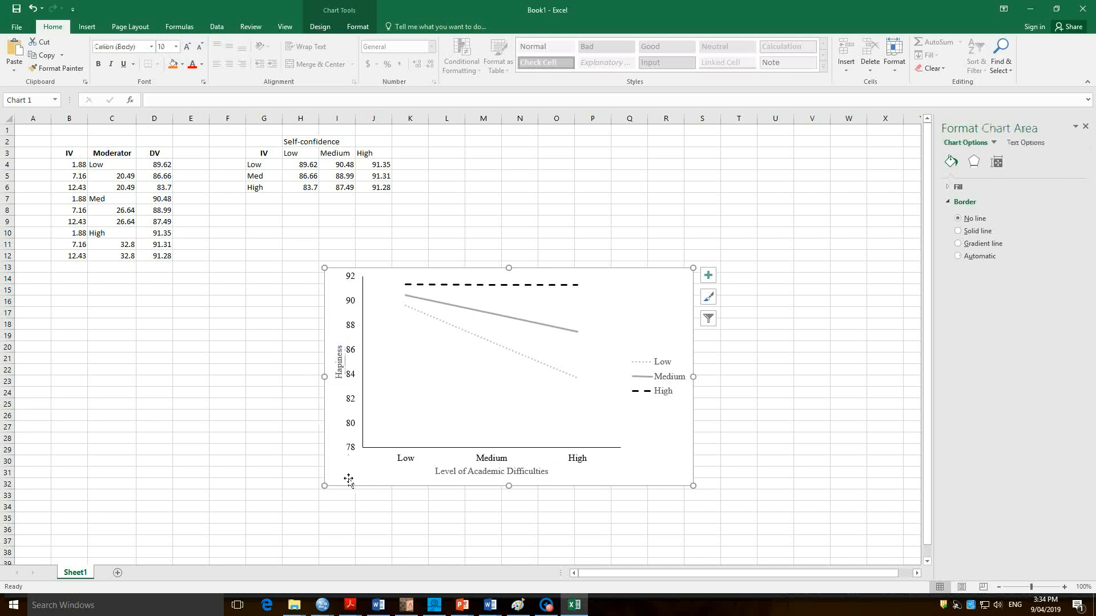
pyautogui.rightClick(348, 478)
pyautogui.click(396, 249)
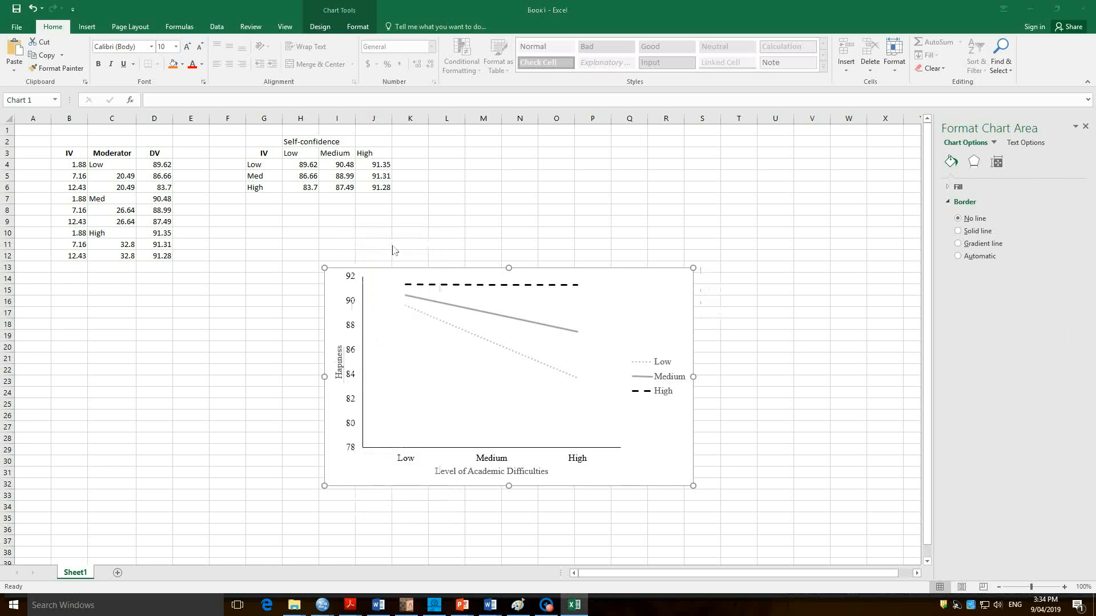
pyautogui.hotkey('alt', 'Tab')
pyautogui.click(502, 298)
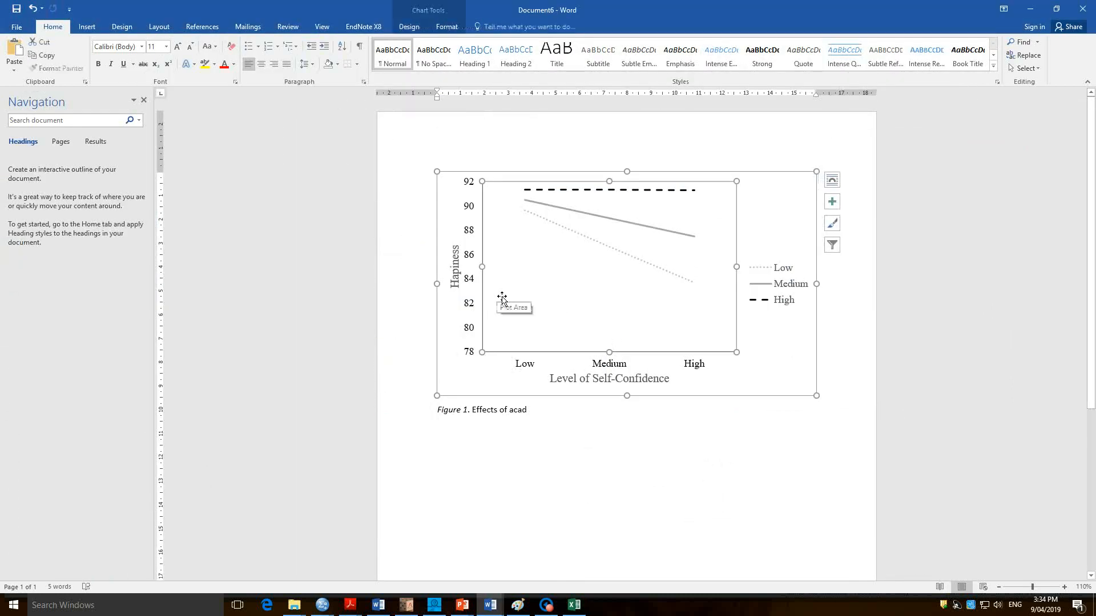
pyautogui.click(457, 210)
pyautogui.press('Delete')
pyautogui.hotkey('ctrl', 'v')
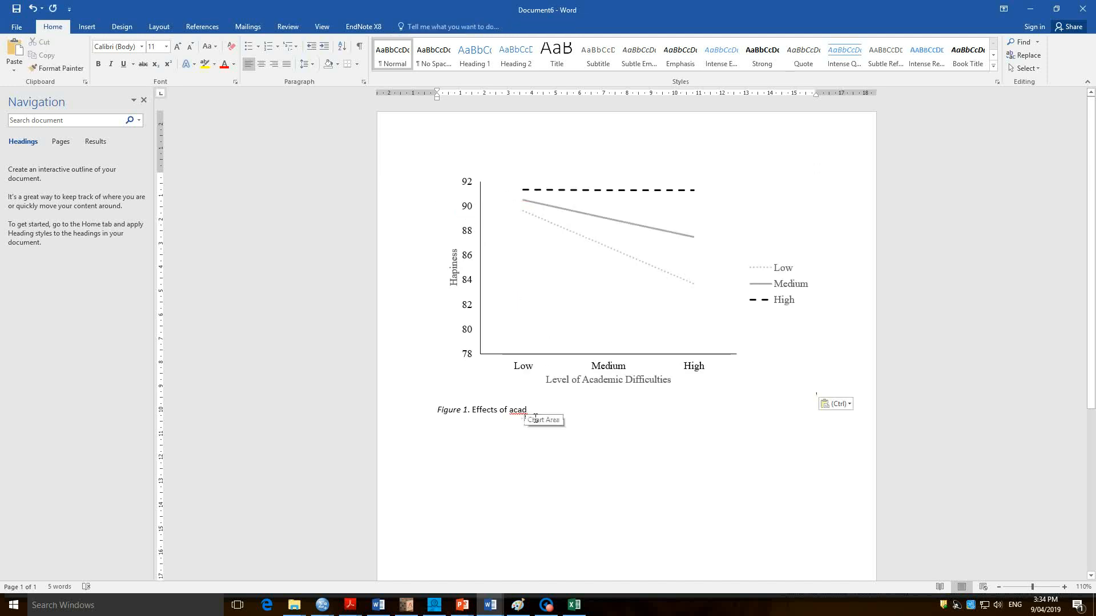
# Complete the caption's first sentence as "Effects of academic difficulties on self-report levels of student happiness, with self-confidence acting as a moderator".
pyautogui.write('emic d')
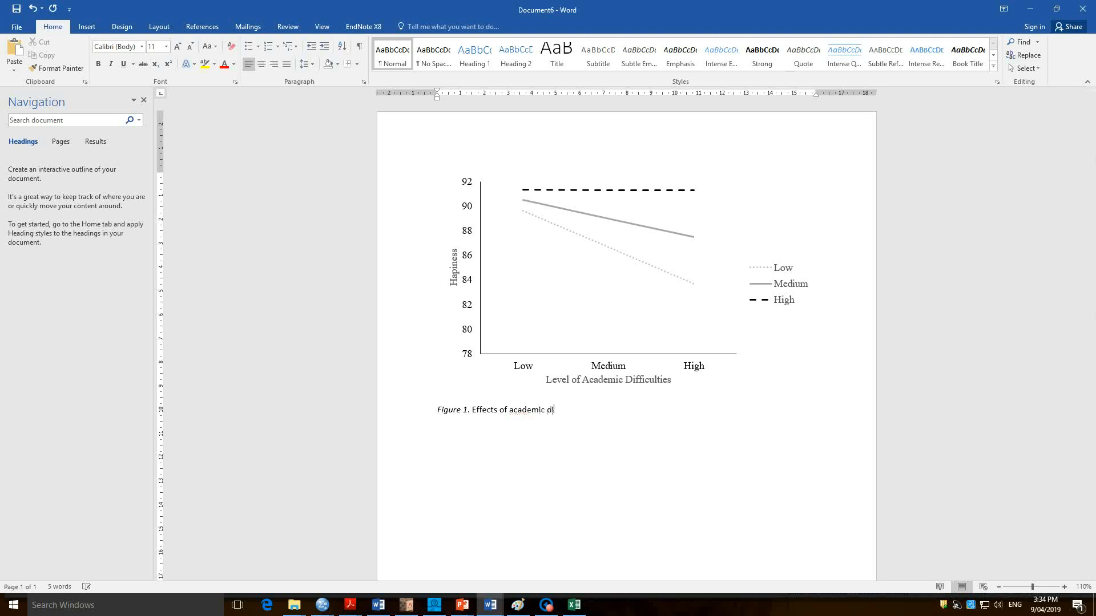
pyautogui.write('ifficulties on self-port levels of student')
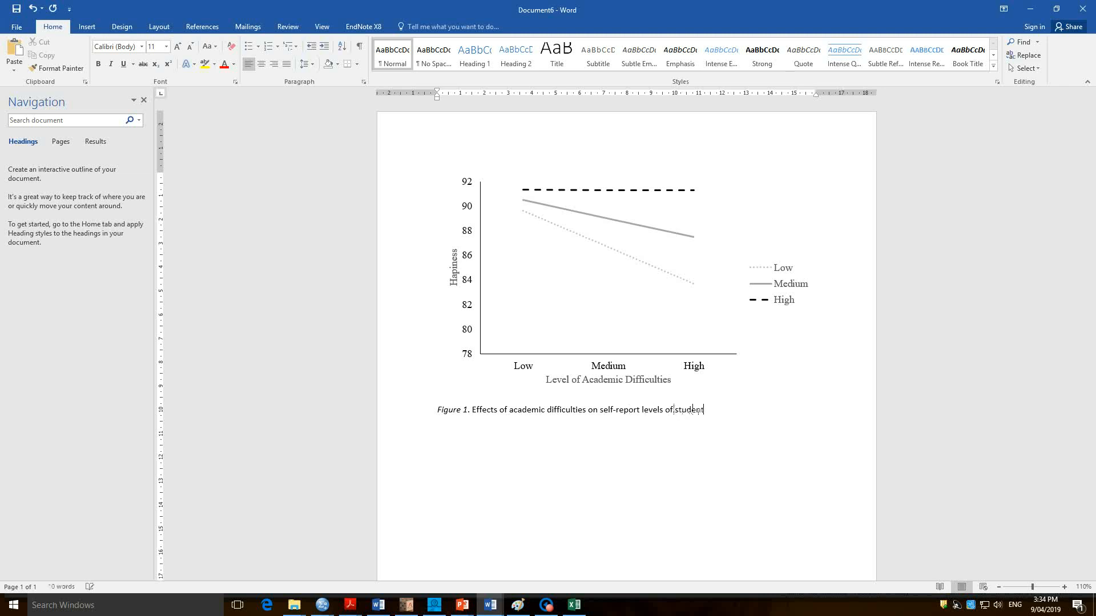
pyautogui.write(' hapiness')
pyautogui.write('.')
pyautogui.write(' with ')
pyautogui.write('se')
pyautogui.write('lf-confidence')
pyautogui.write(' acting')
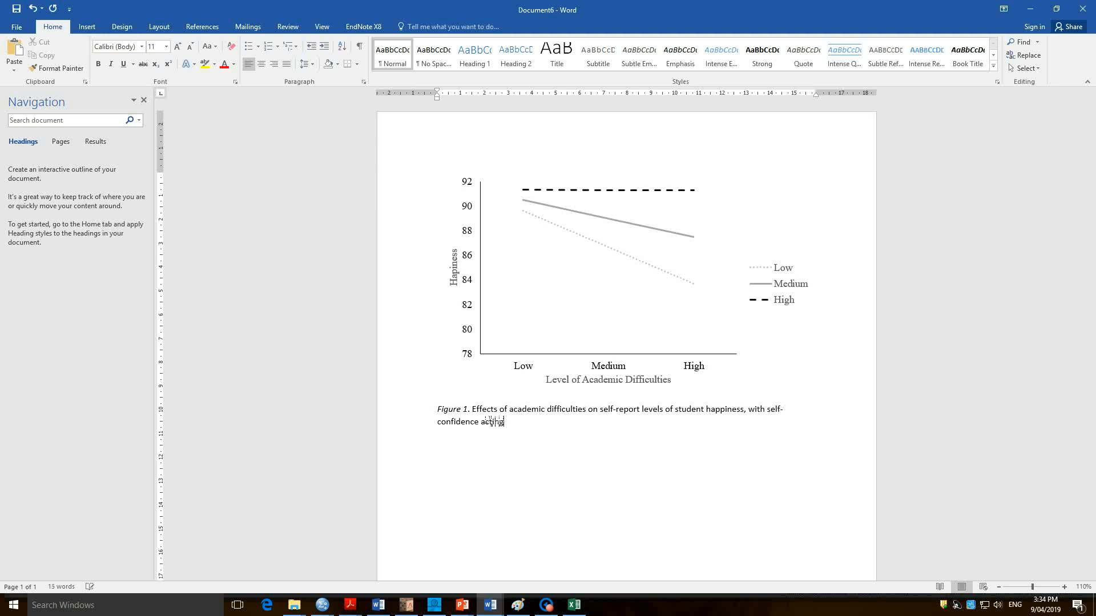
pyautogui.write(' as a moderator. As can be seen from ')
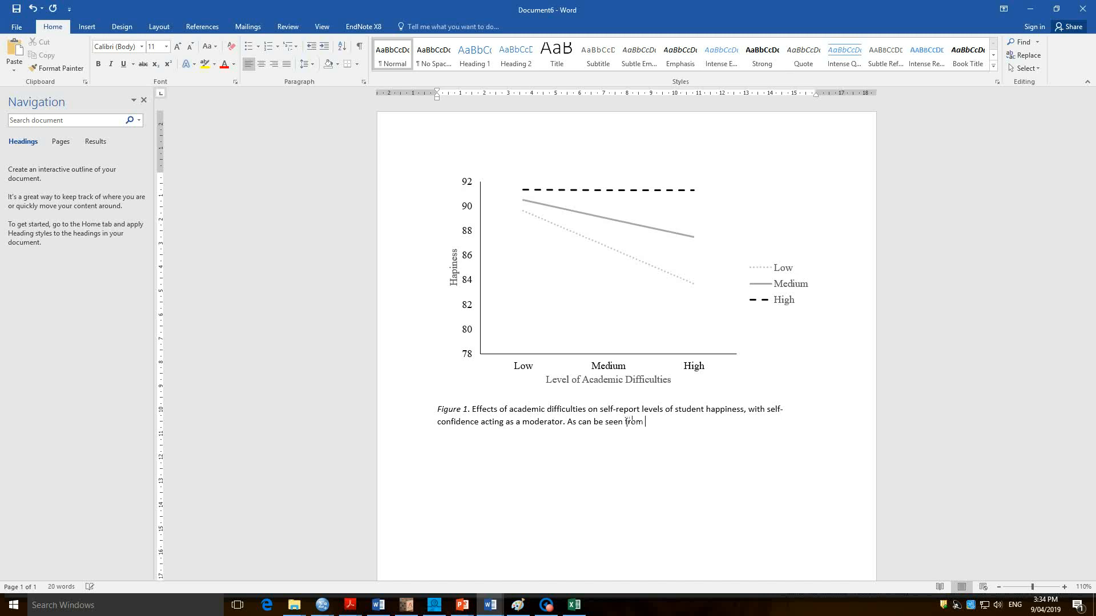
pyautogui.write('the regression slopes, the three')
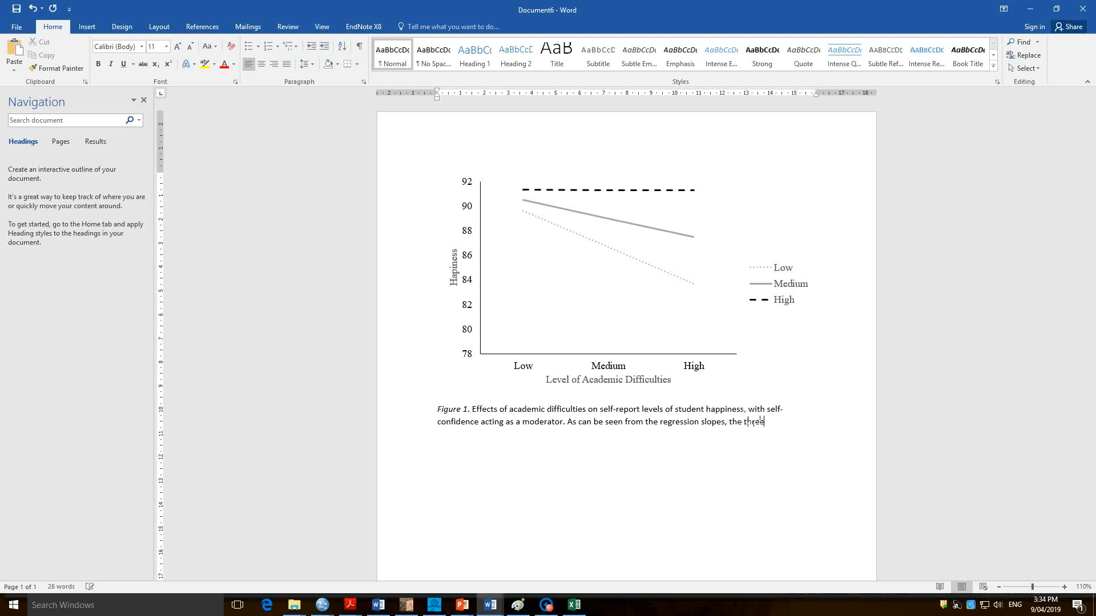
pyautogui.write(' groups sc')
# Add a second caption sentence beginning "As can be seen from the regression slopes, the three groups differe".
pyautogui.press('BackSpace')
pyautogui.press('BackSpace')
pyautogui.write('differed.')
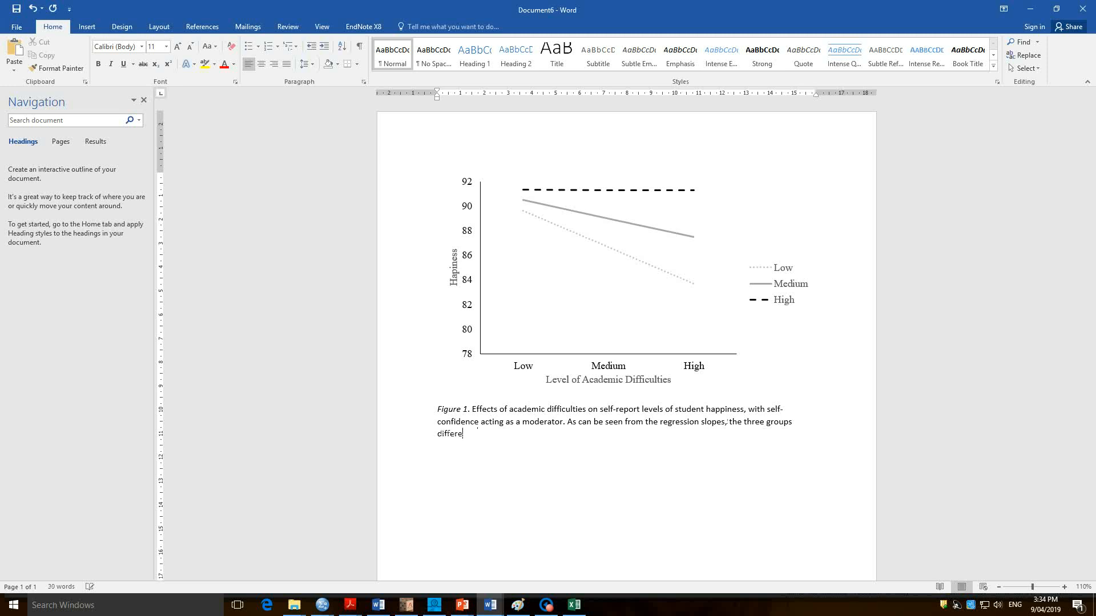